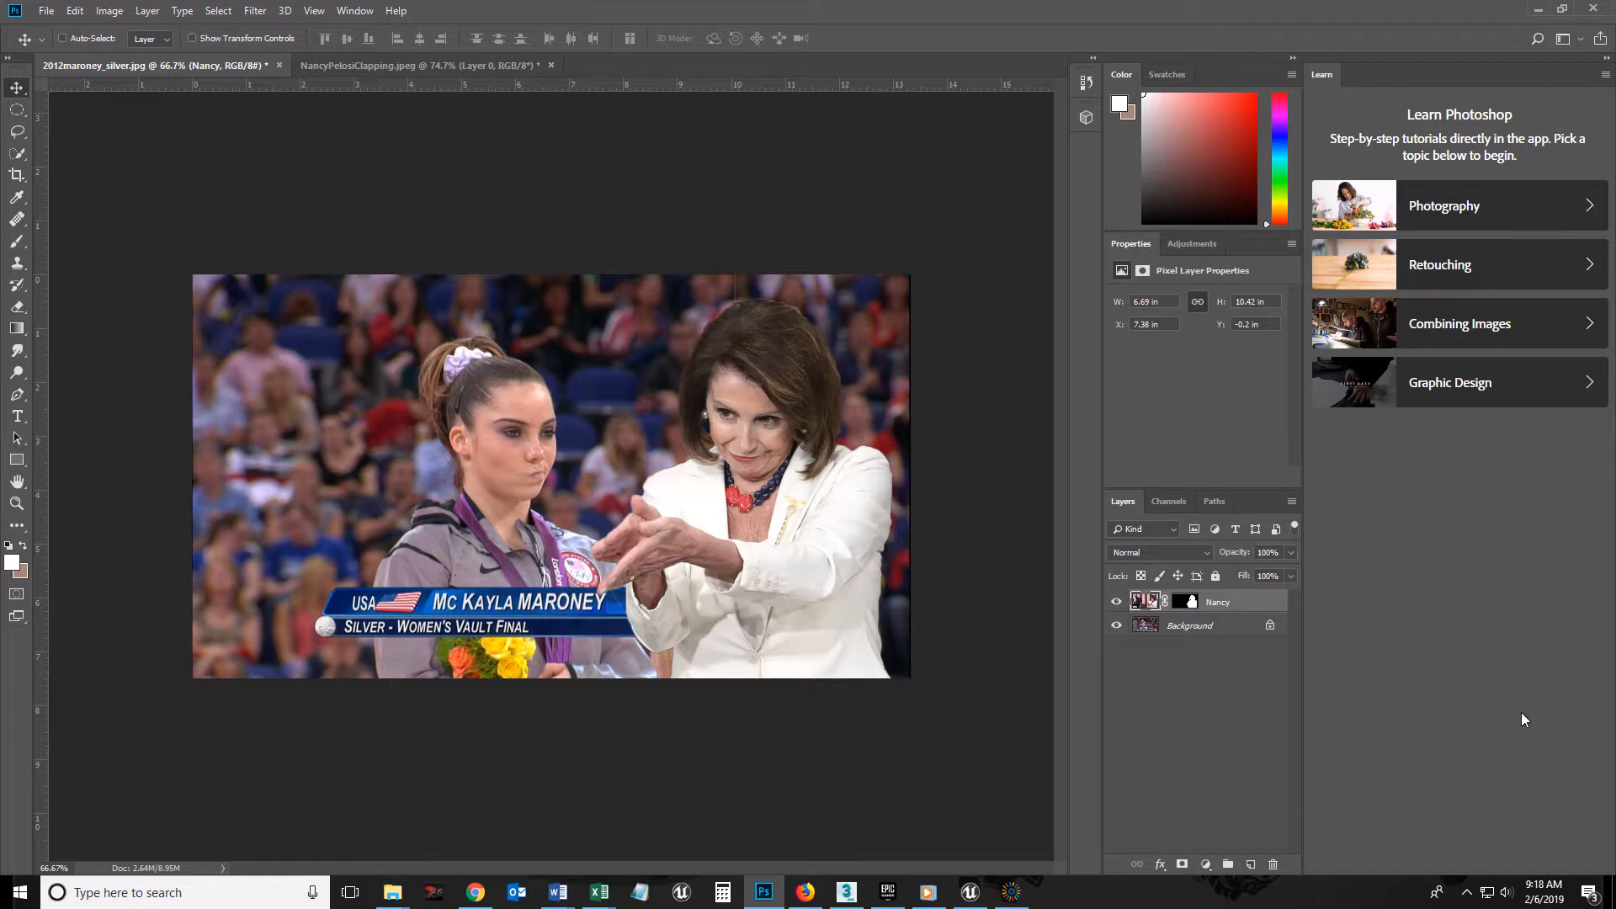
Temporarily disable the Nancy layer's mask to inspect the full unmasked photo, and re-enable it.
shift+click(1189, 602)
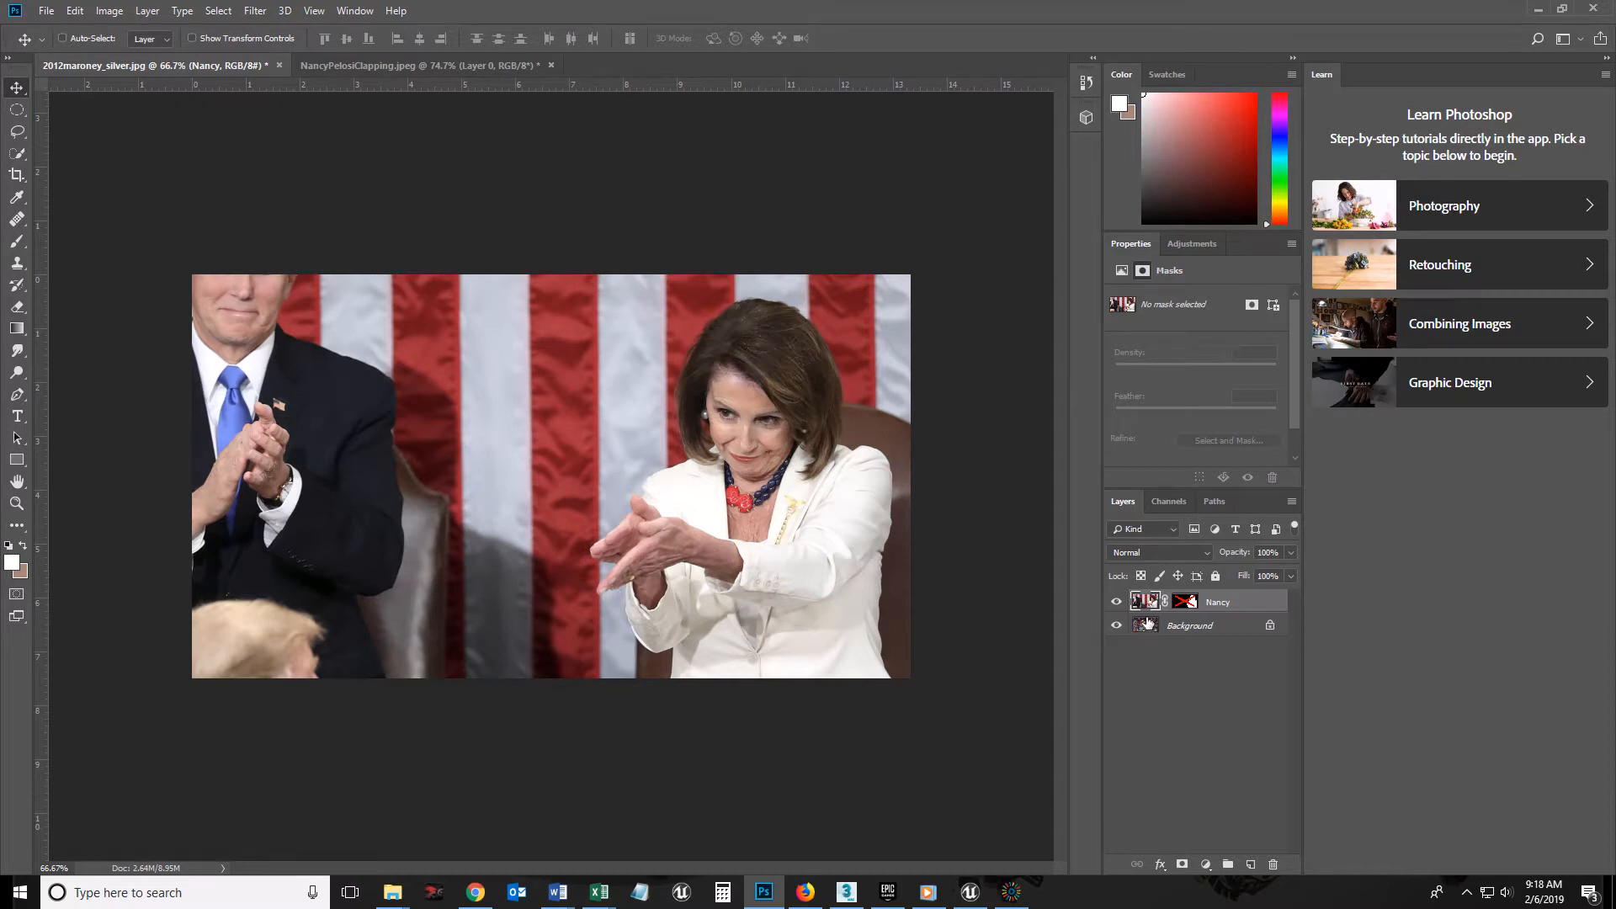
shift+click(1190, 602)
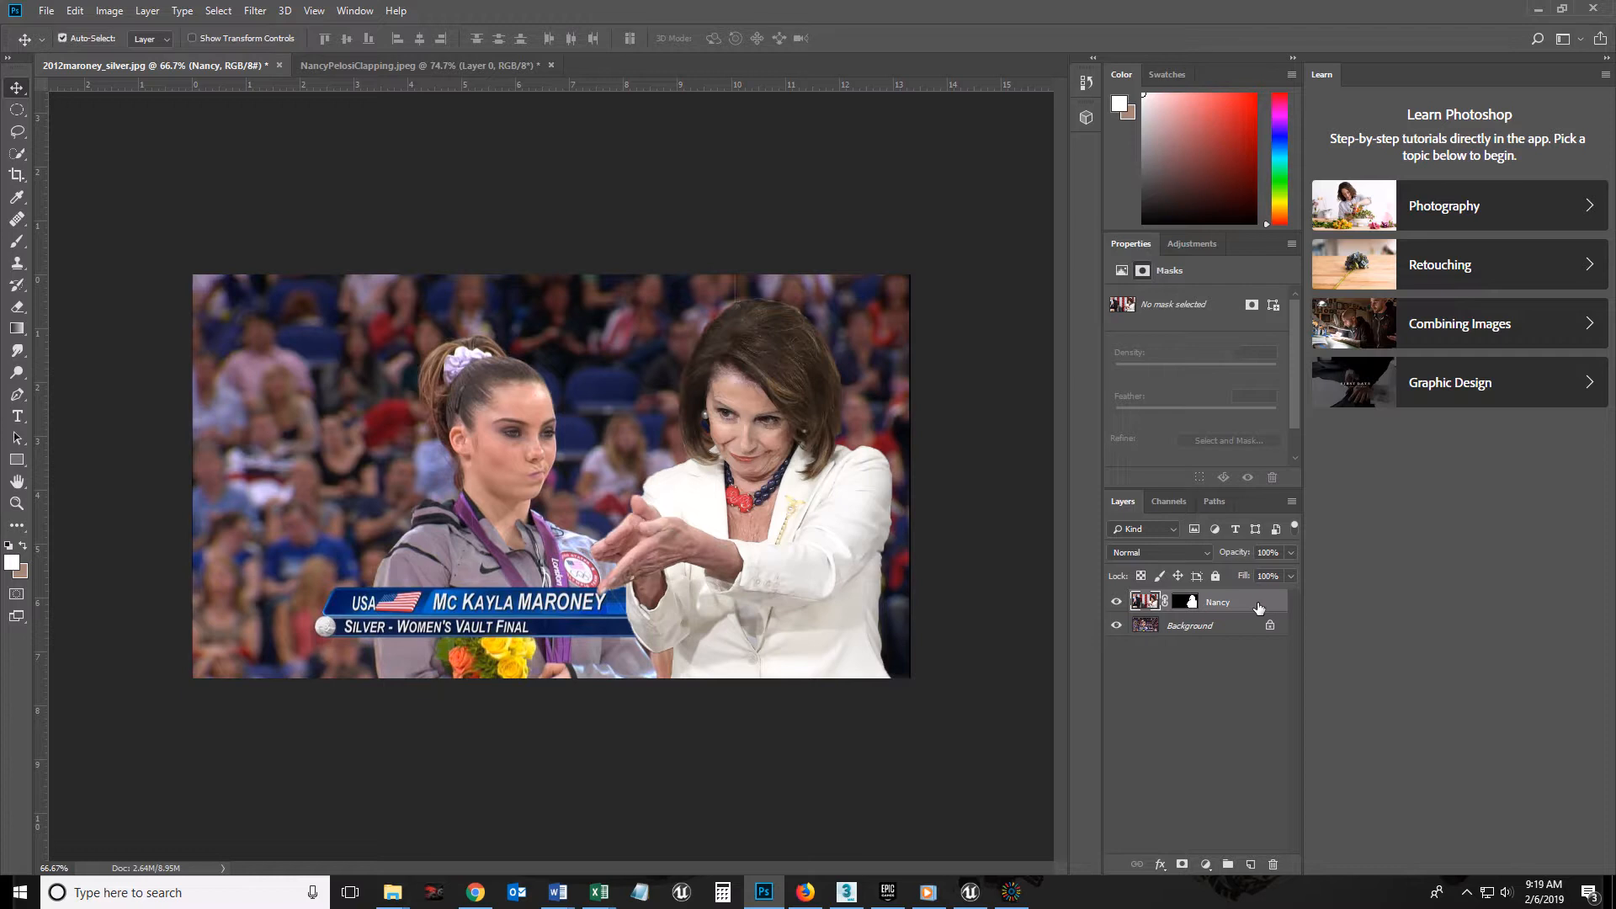
Convert the masked Nancy layer to a Smart Object.
ctrl+click(1259, 608)
click(1258, 608)
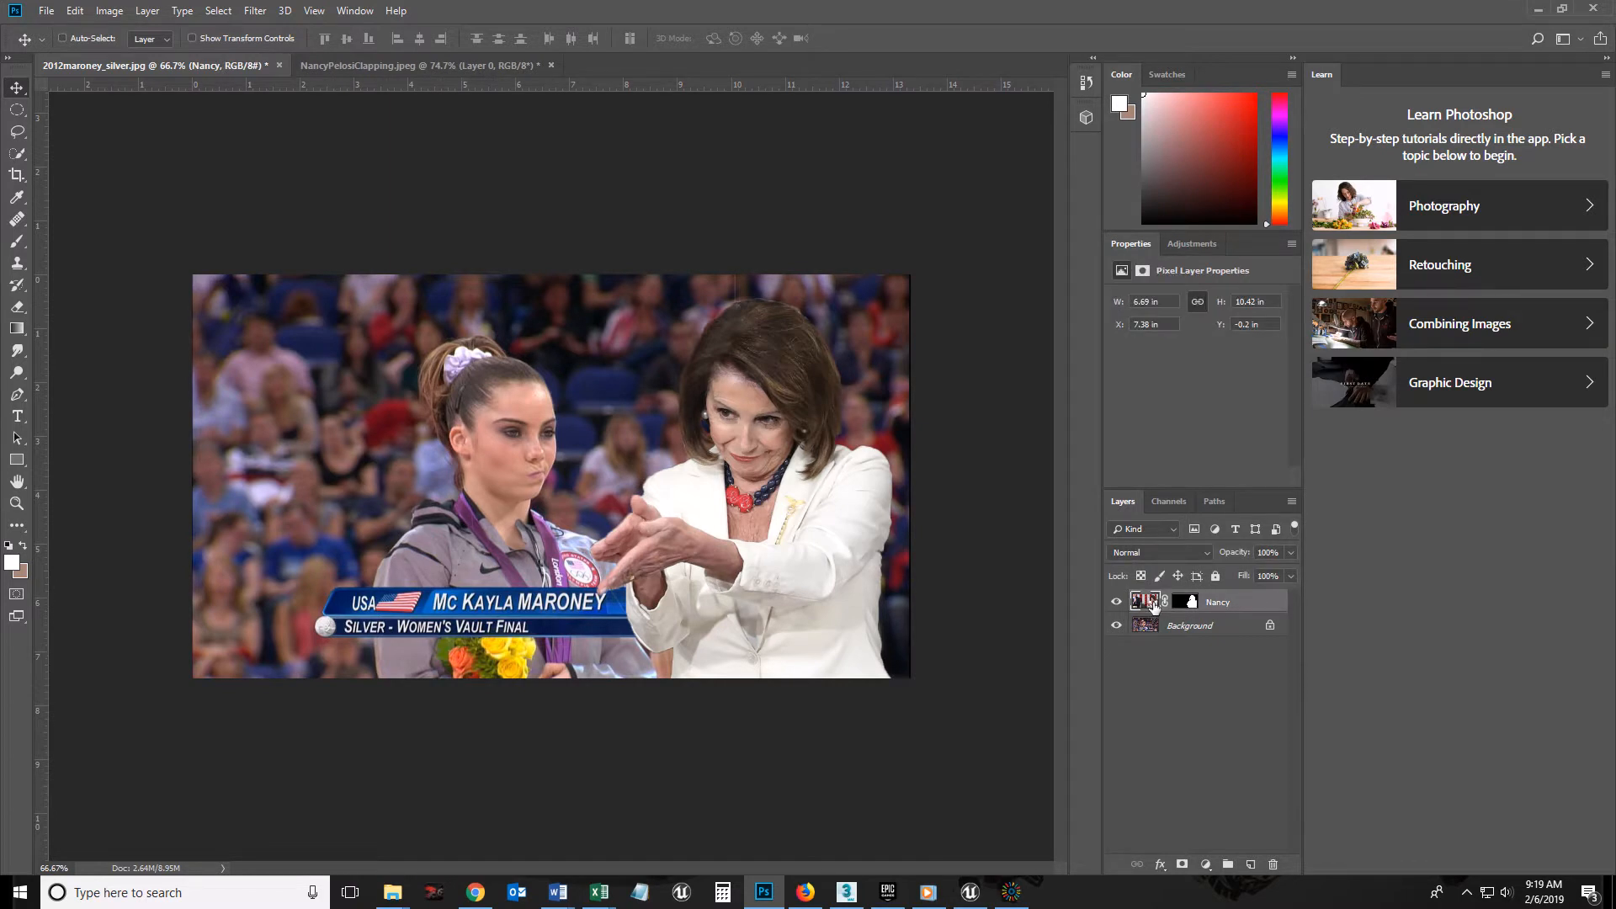
right_click(1255, 608)
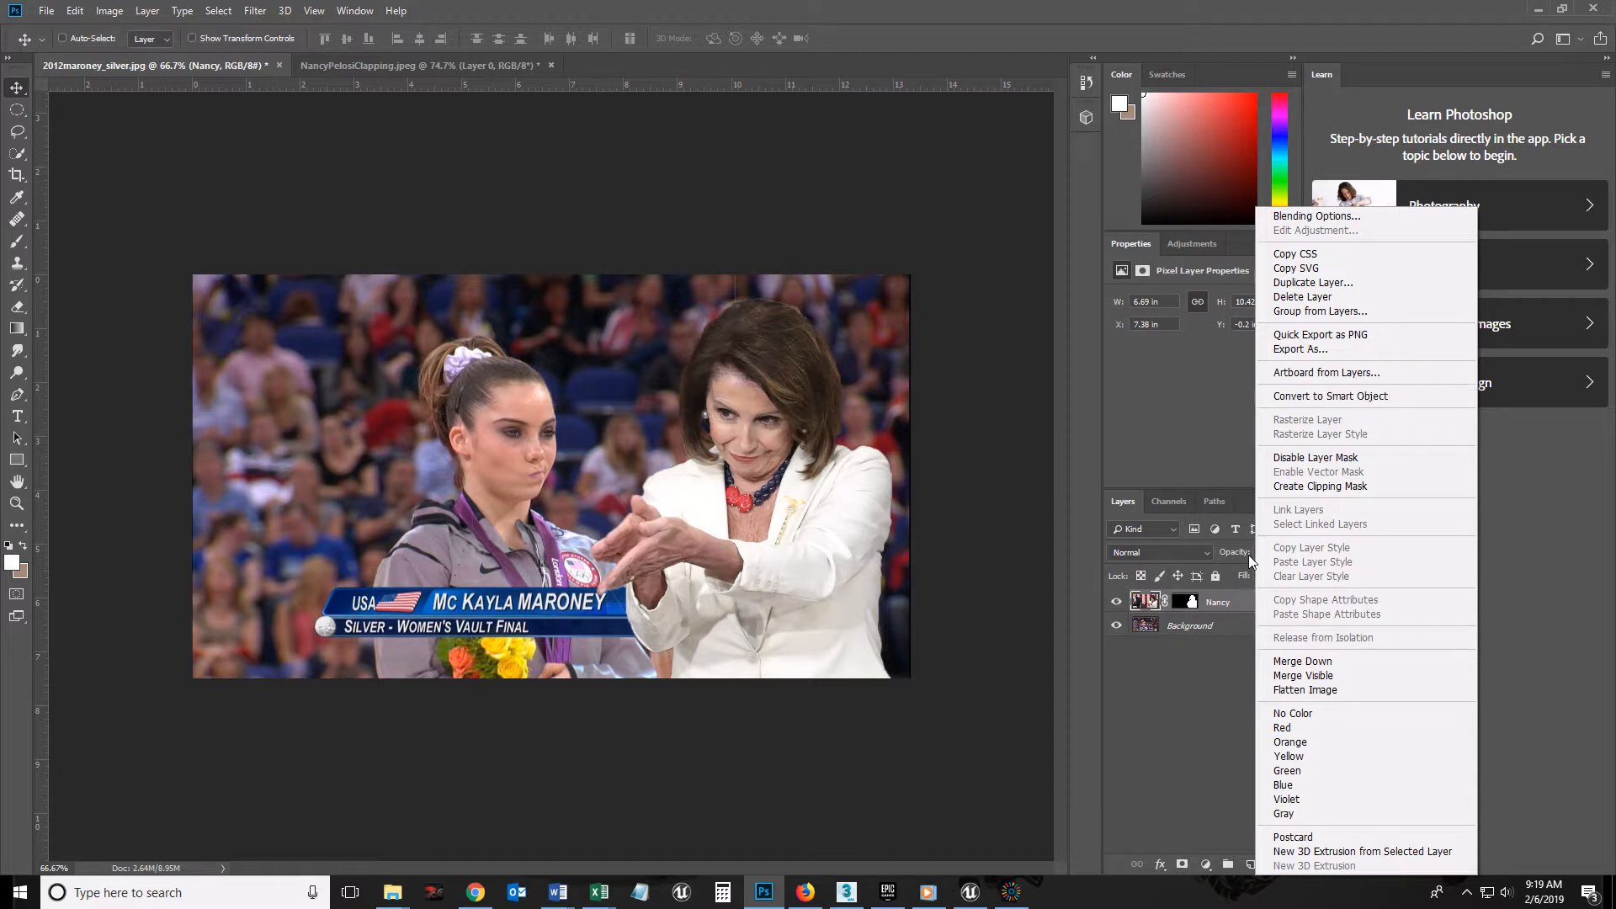
right_click(1187, 605)
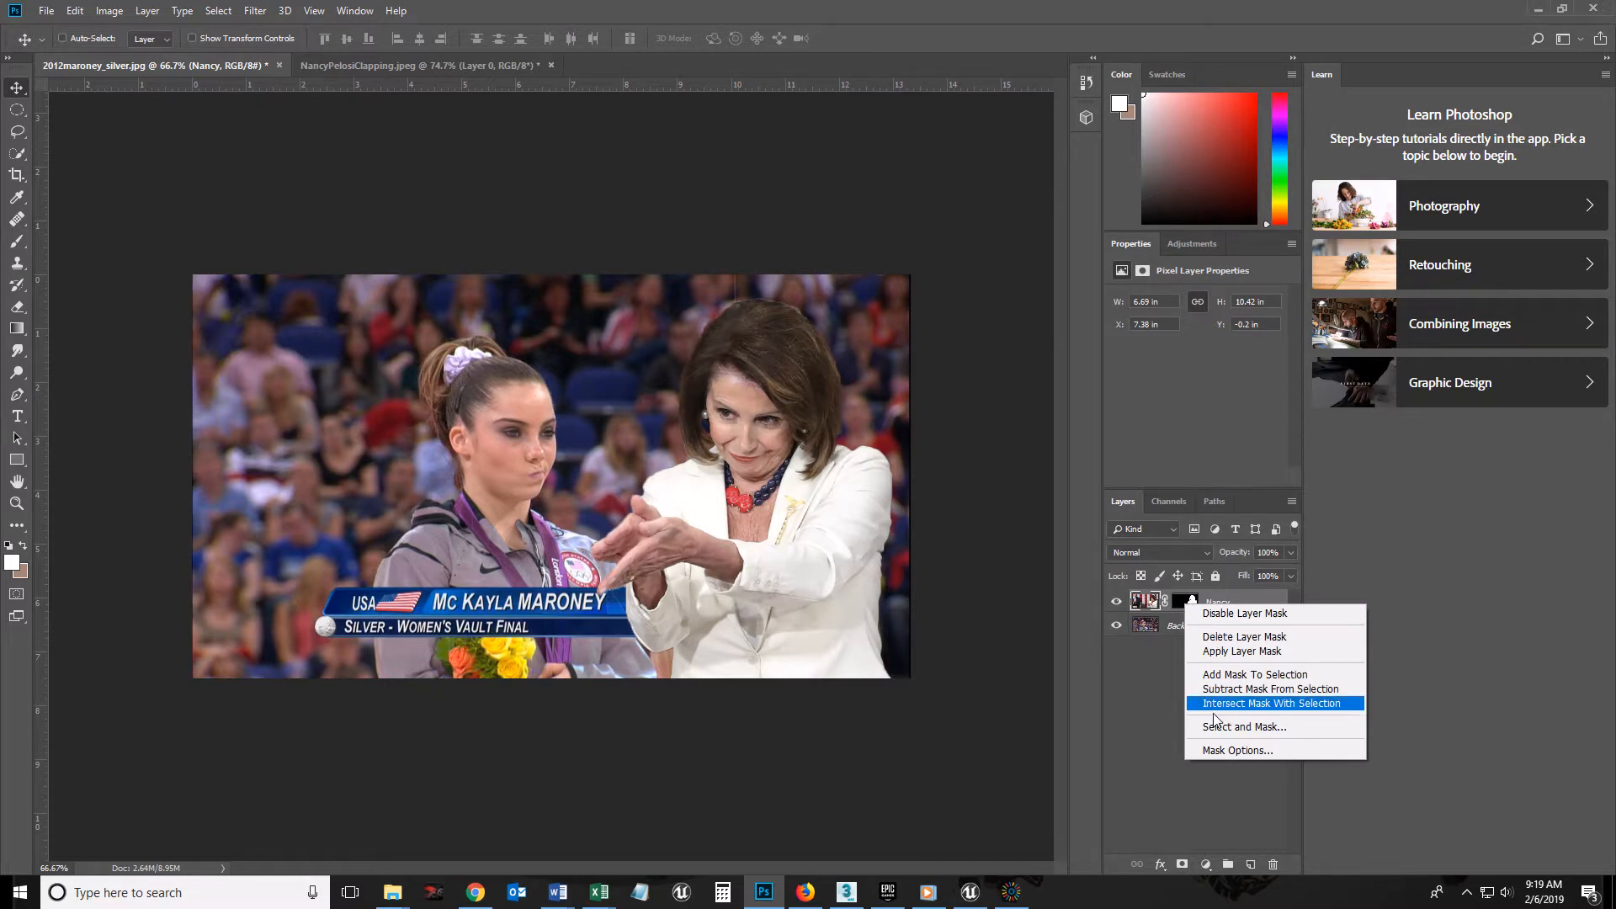
click(1144, 605)
right_click(1141, 605)
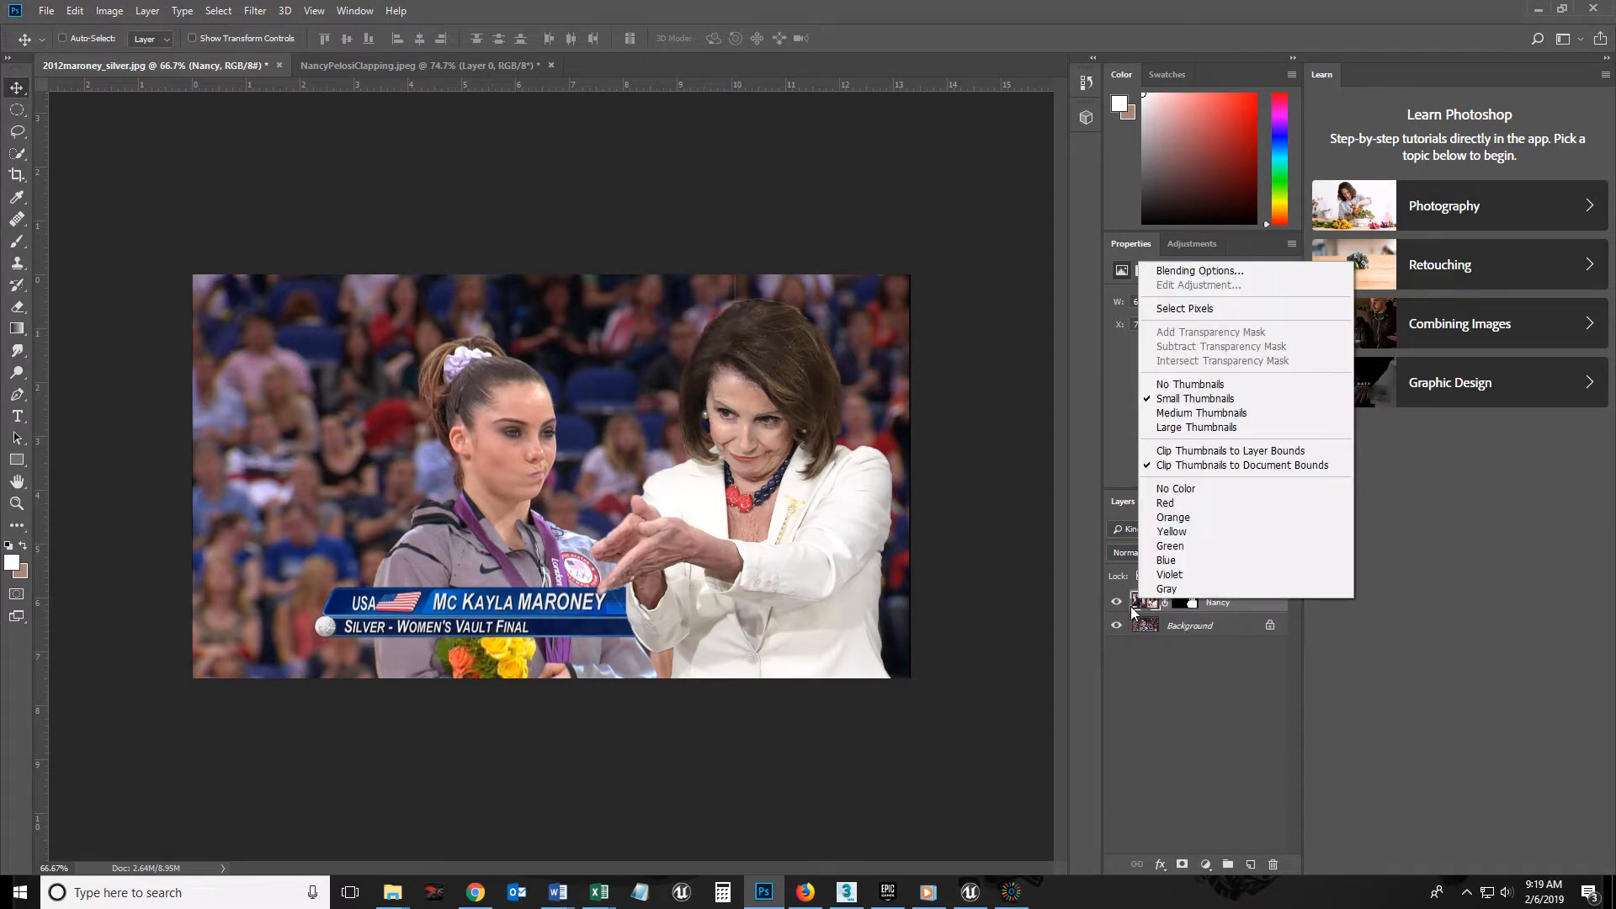
click(1238, 607)
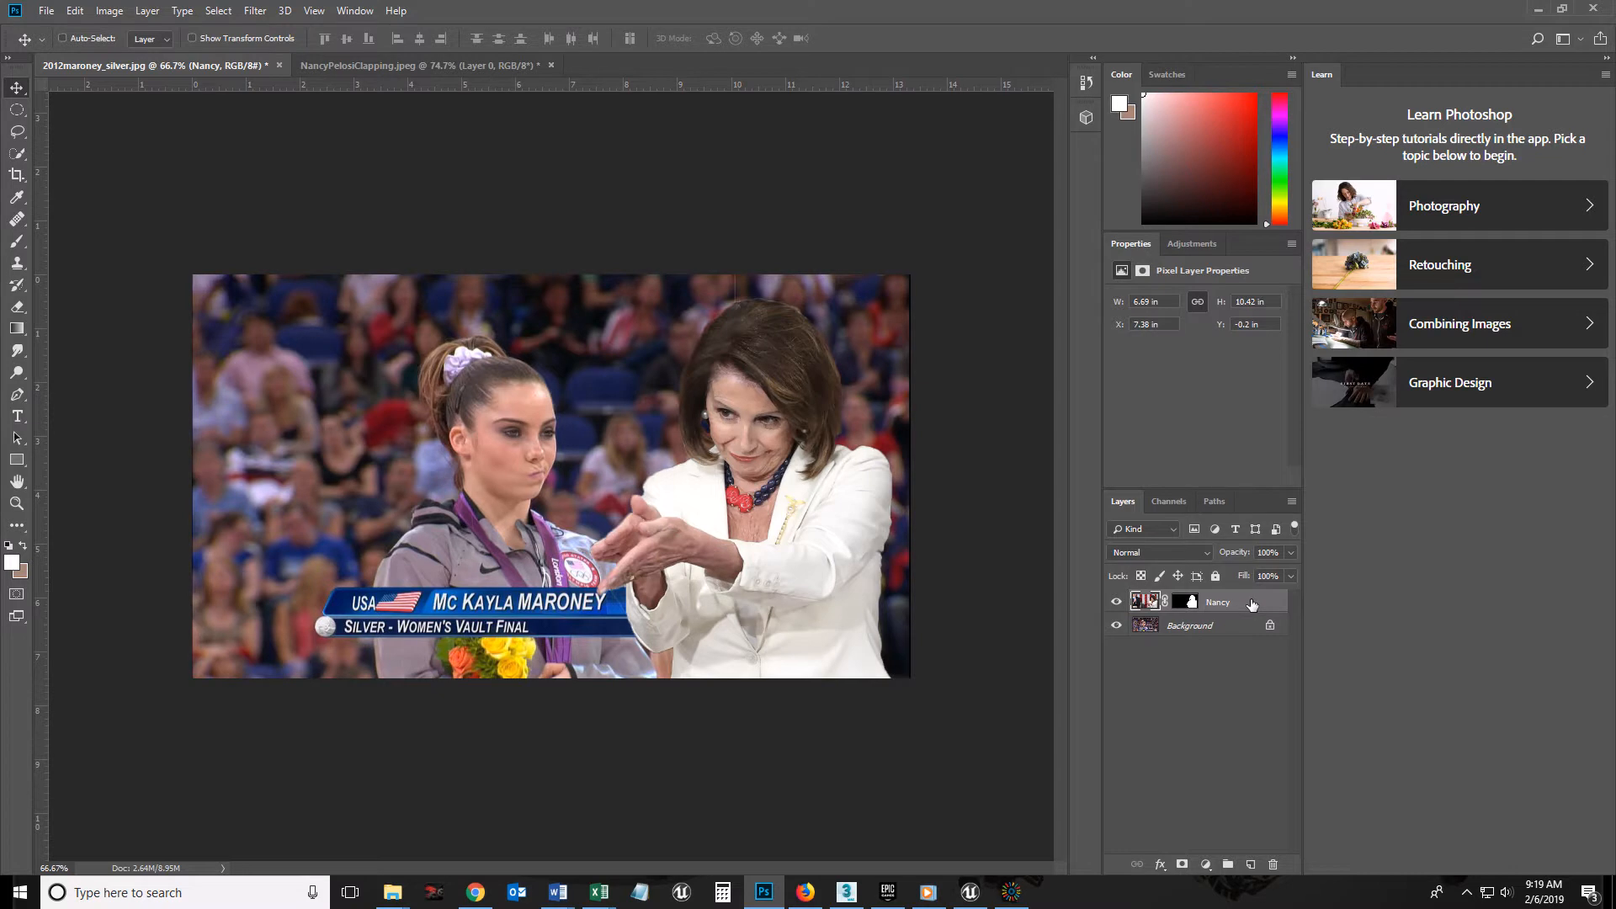
right_click(1252, 606)
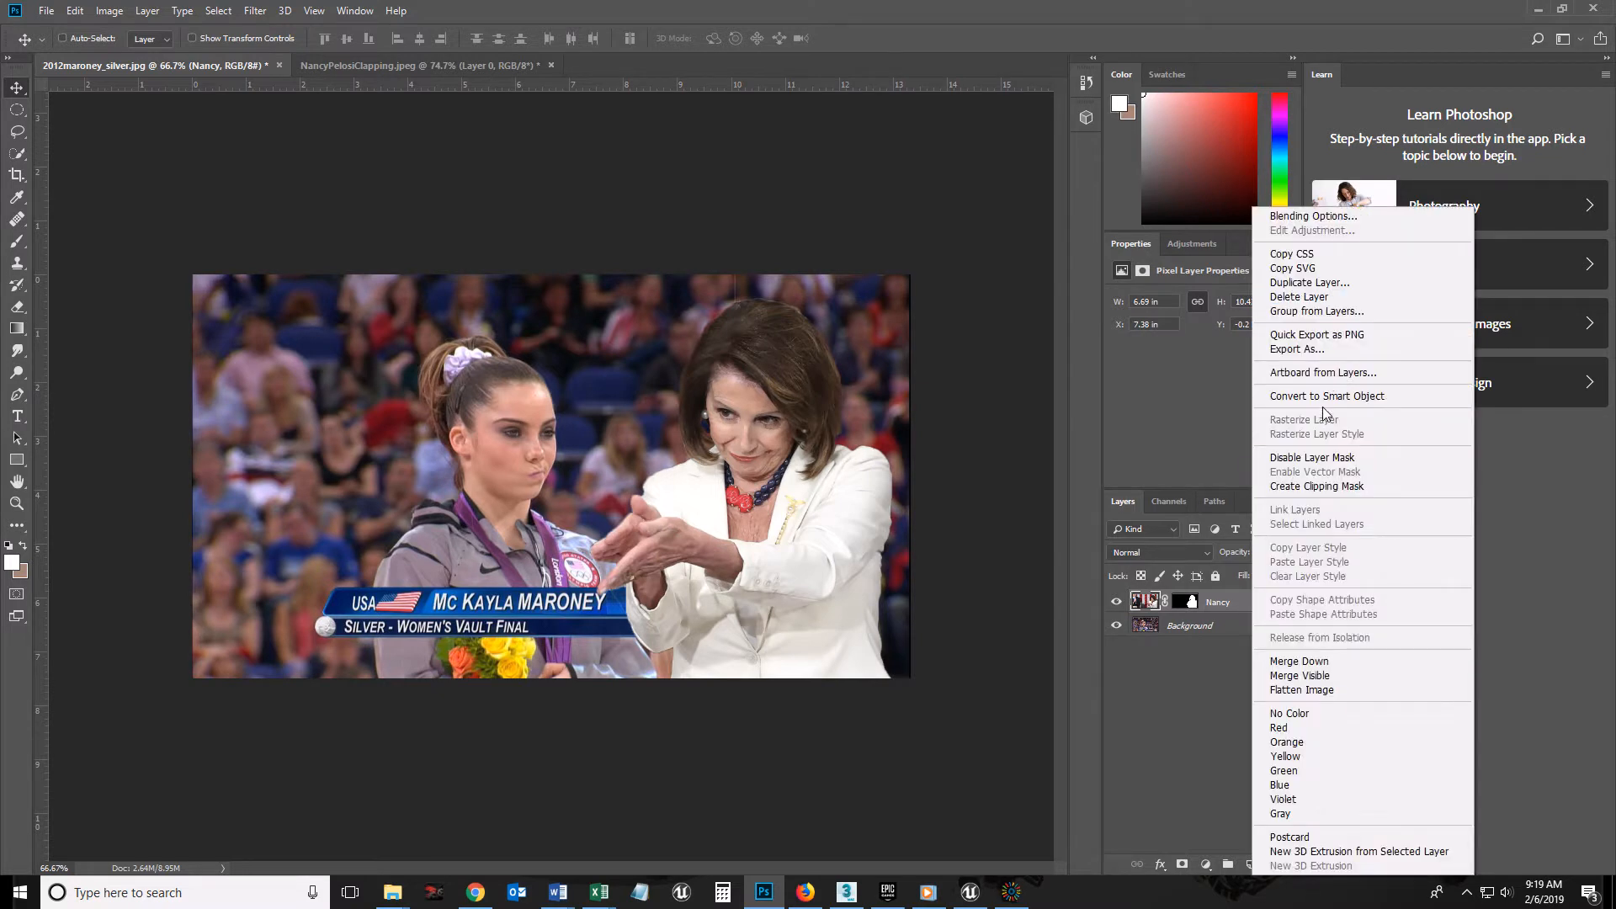
click(1367, 401)
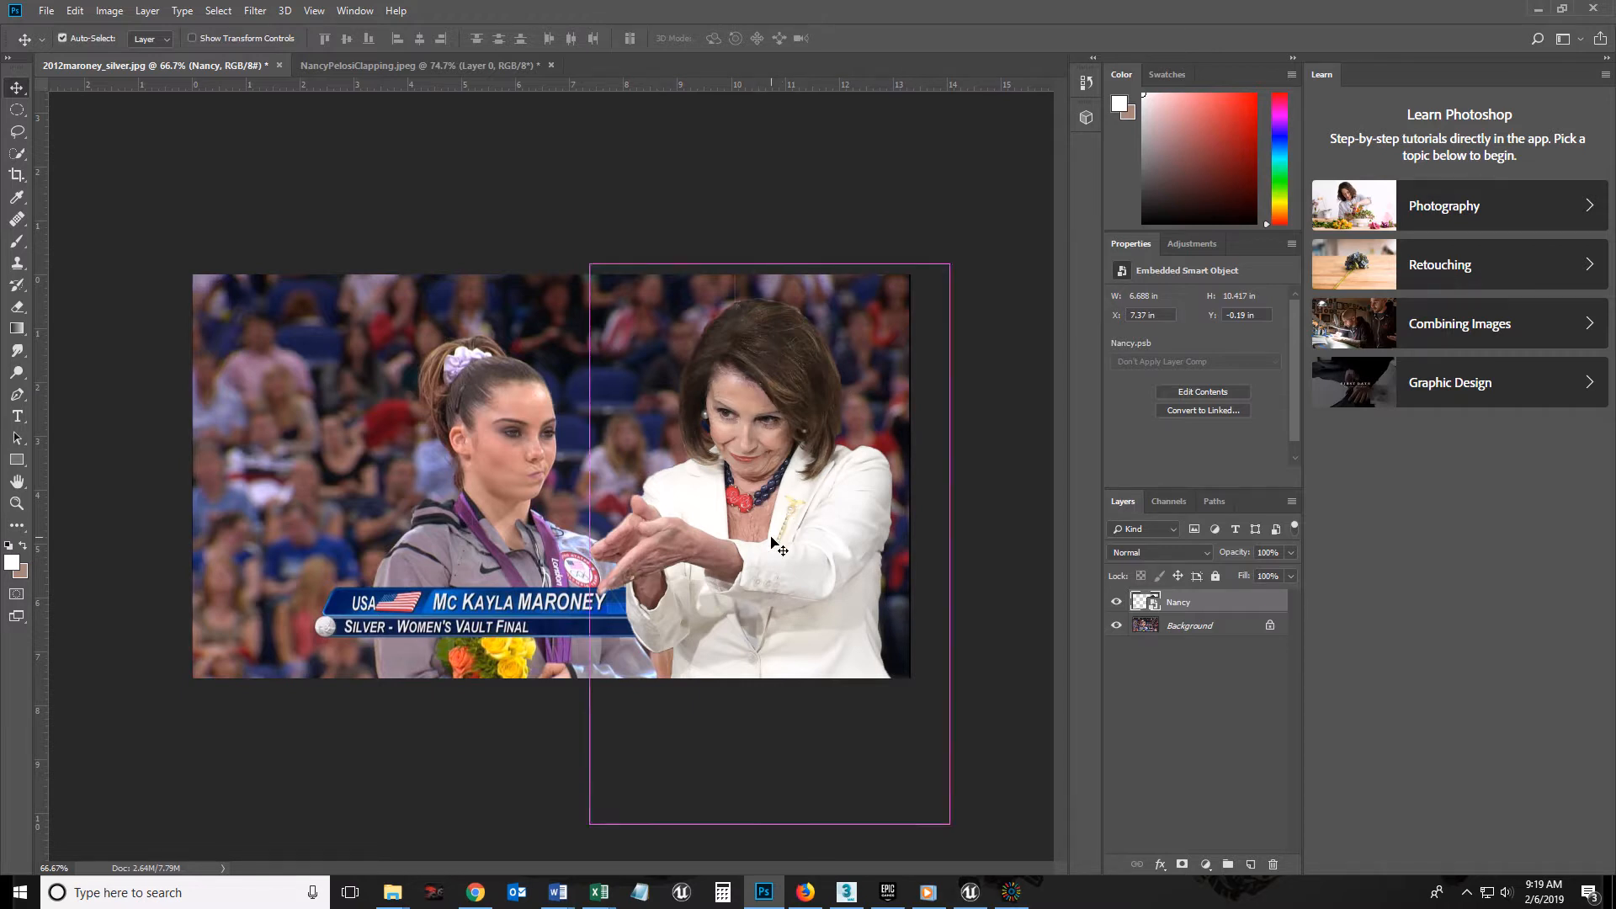
Scale the Nancy layer proportionally to about 4.4 × 6.85 in and position it in the right part of the photo beside the gymnast.
key(ctrl+t)
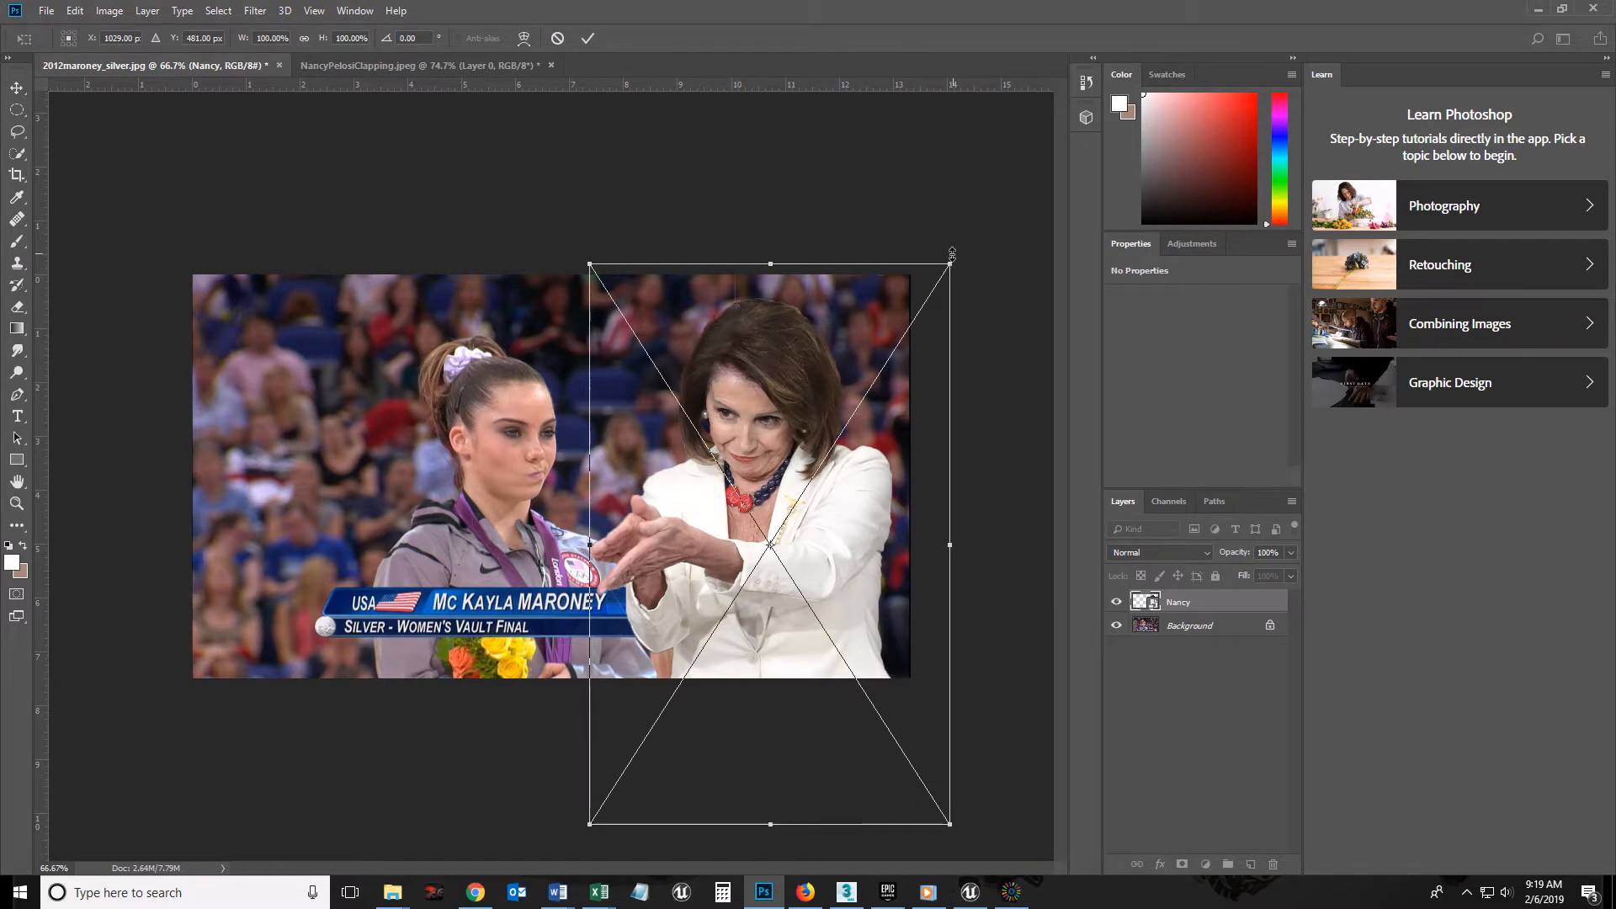
drag(951, 253, 822, 431)
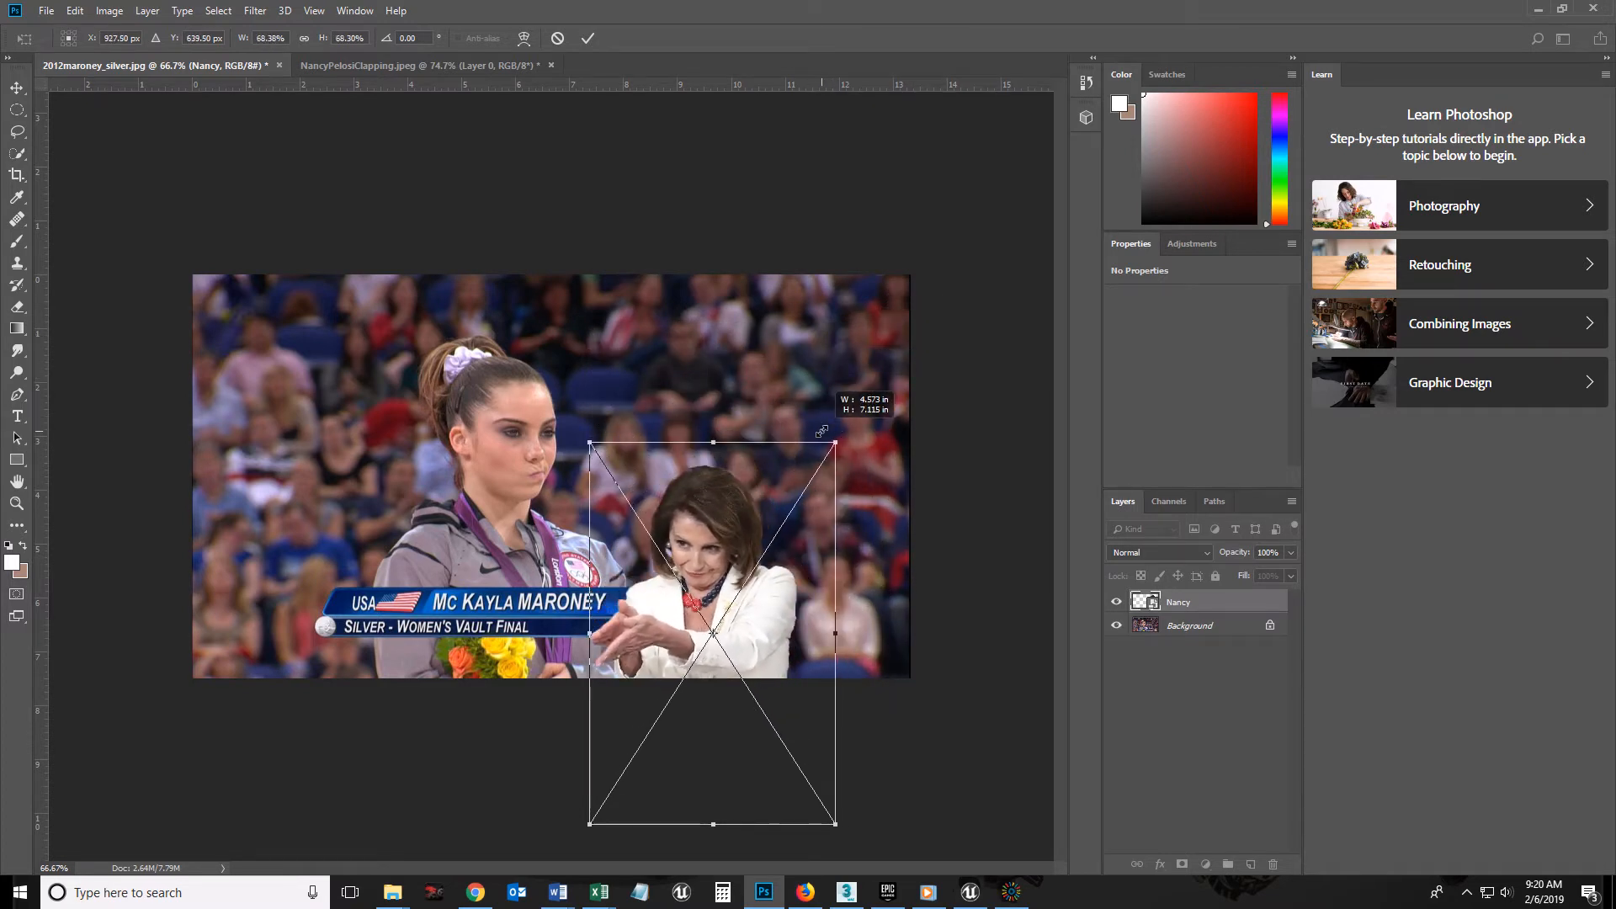
drag(712, 548, 767, 468)
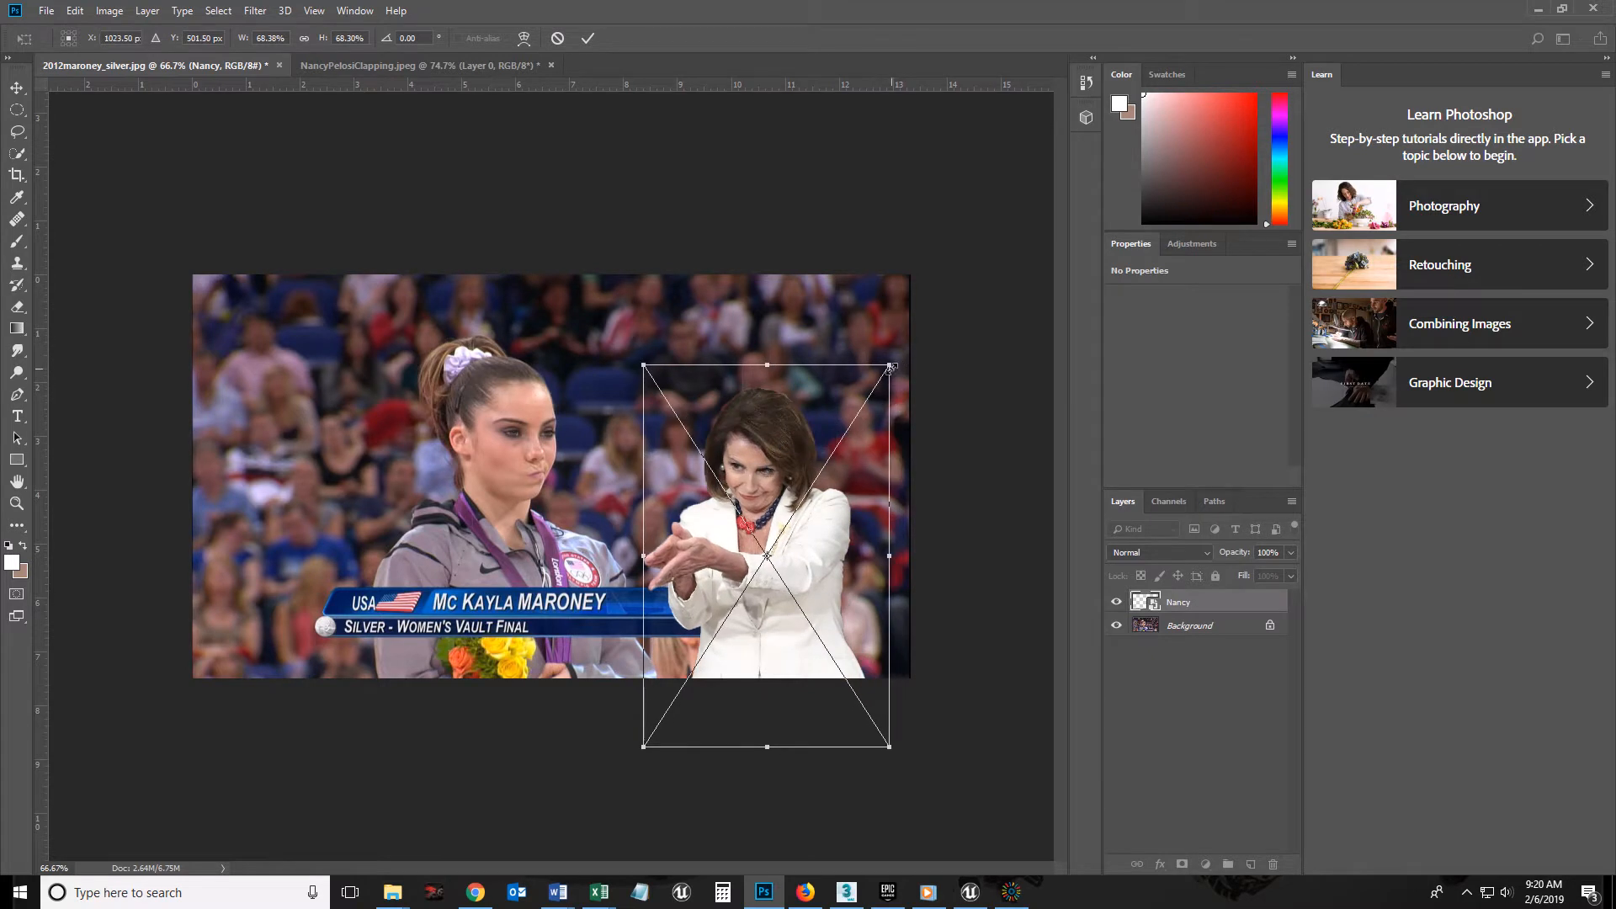
drag(891, 366, 878, 379)
drag(800, 473, 803, 457)
key(Return)
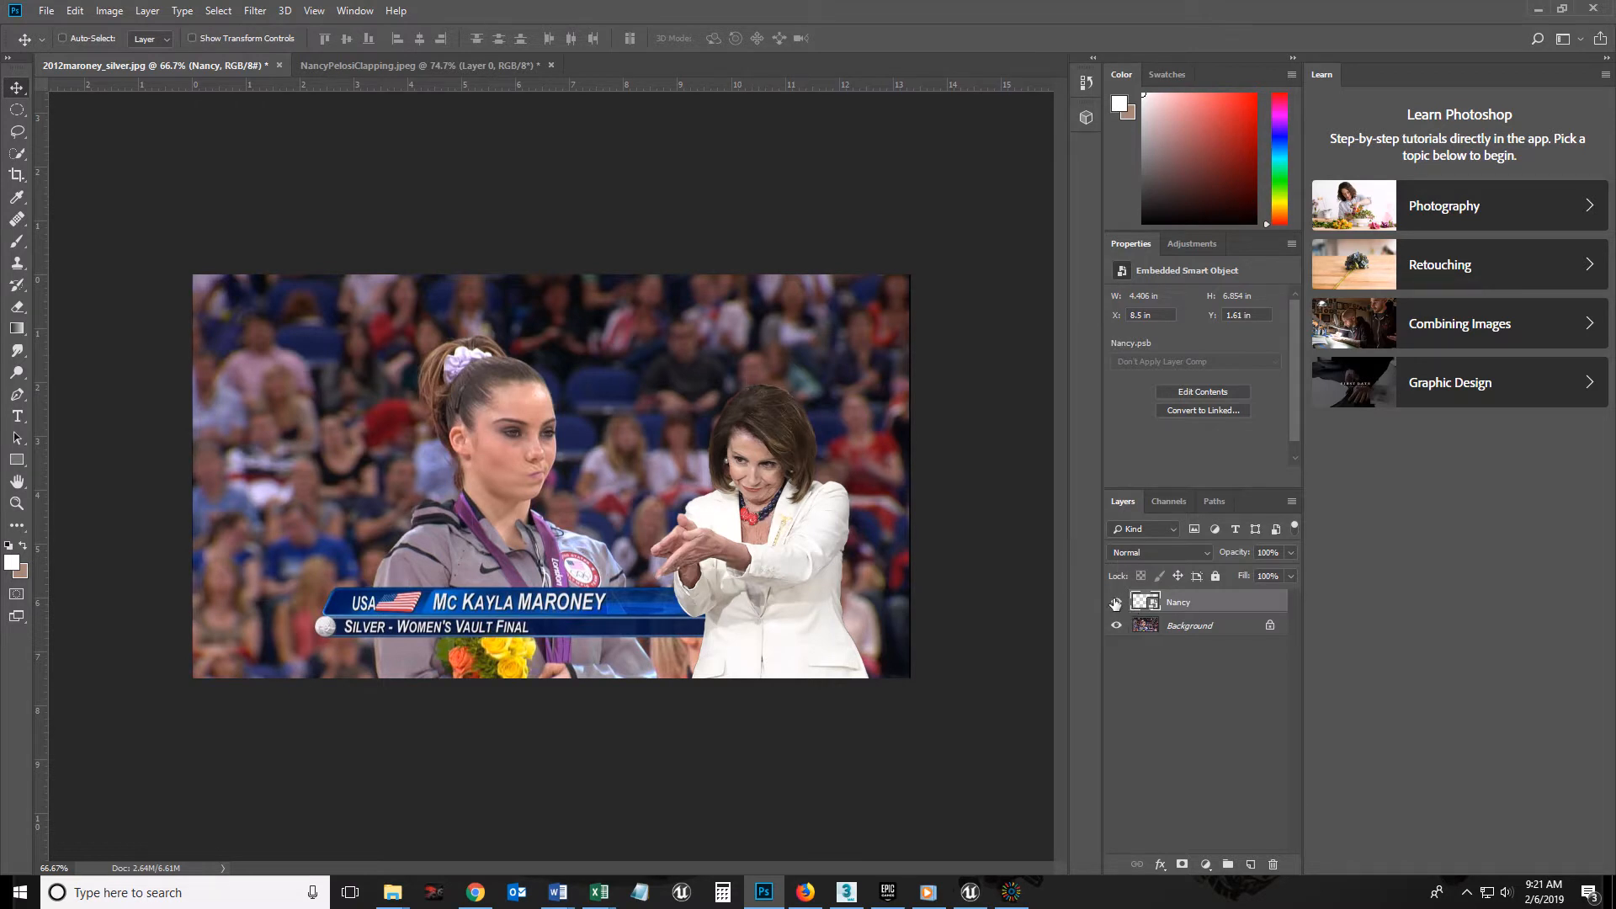
Hide the Nancy layer and quick-select the right end of the blue caption banner on the Background layer, excluding the hair beneath it.
click(1116, 602)
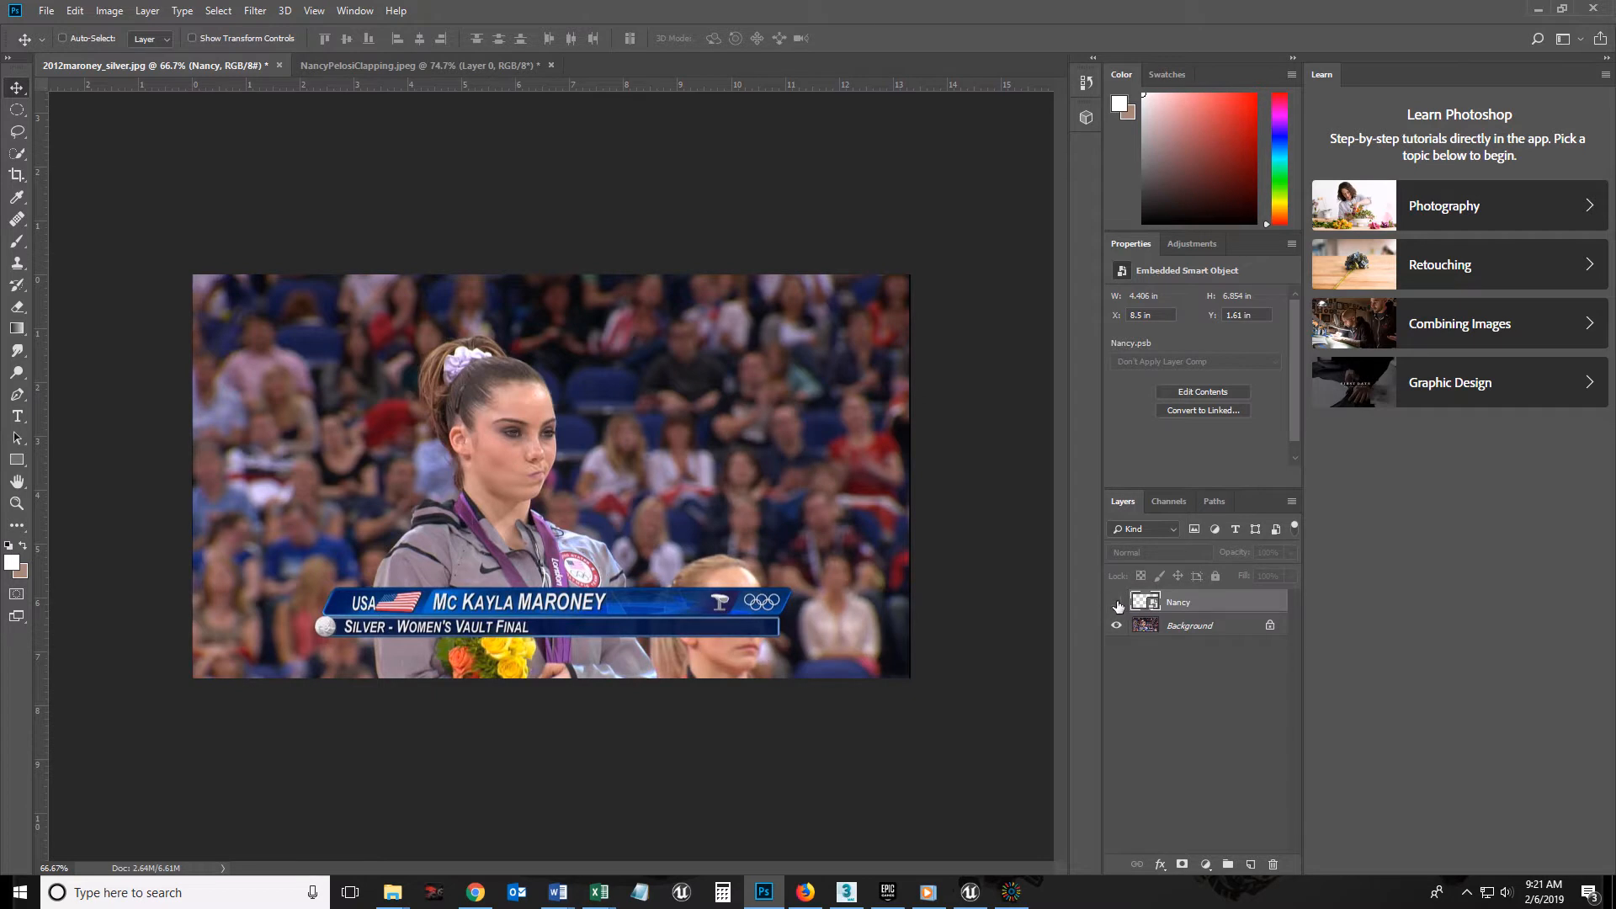
click(1193, 628)
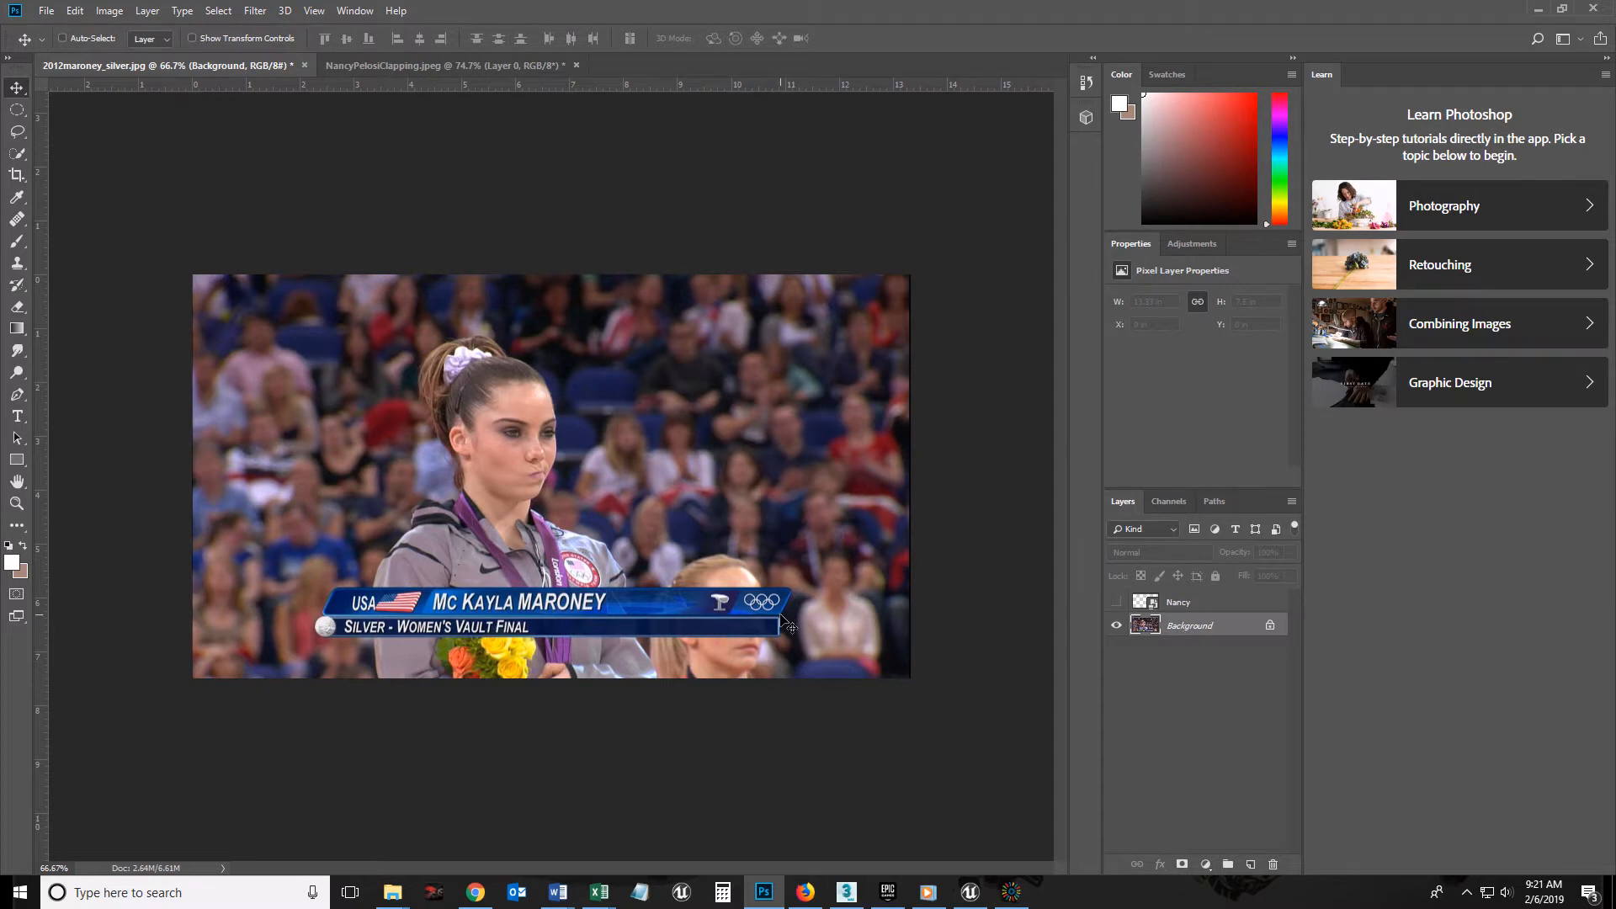
key(z)
drag(770, 639, 867, 649)
key(v)
drag(737, 709, 714, 664)
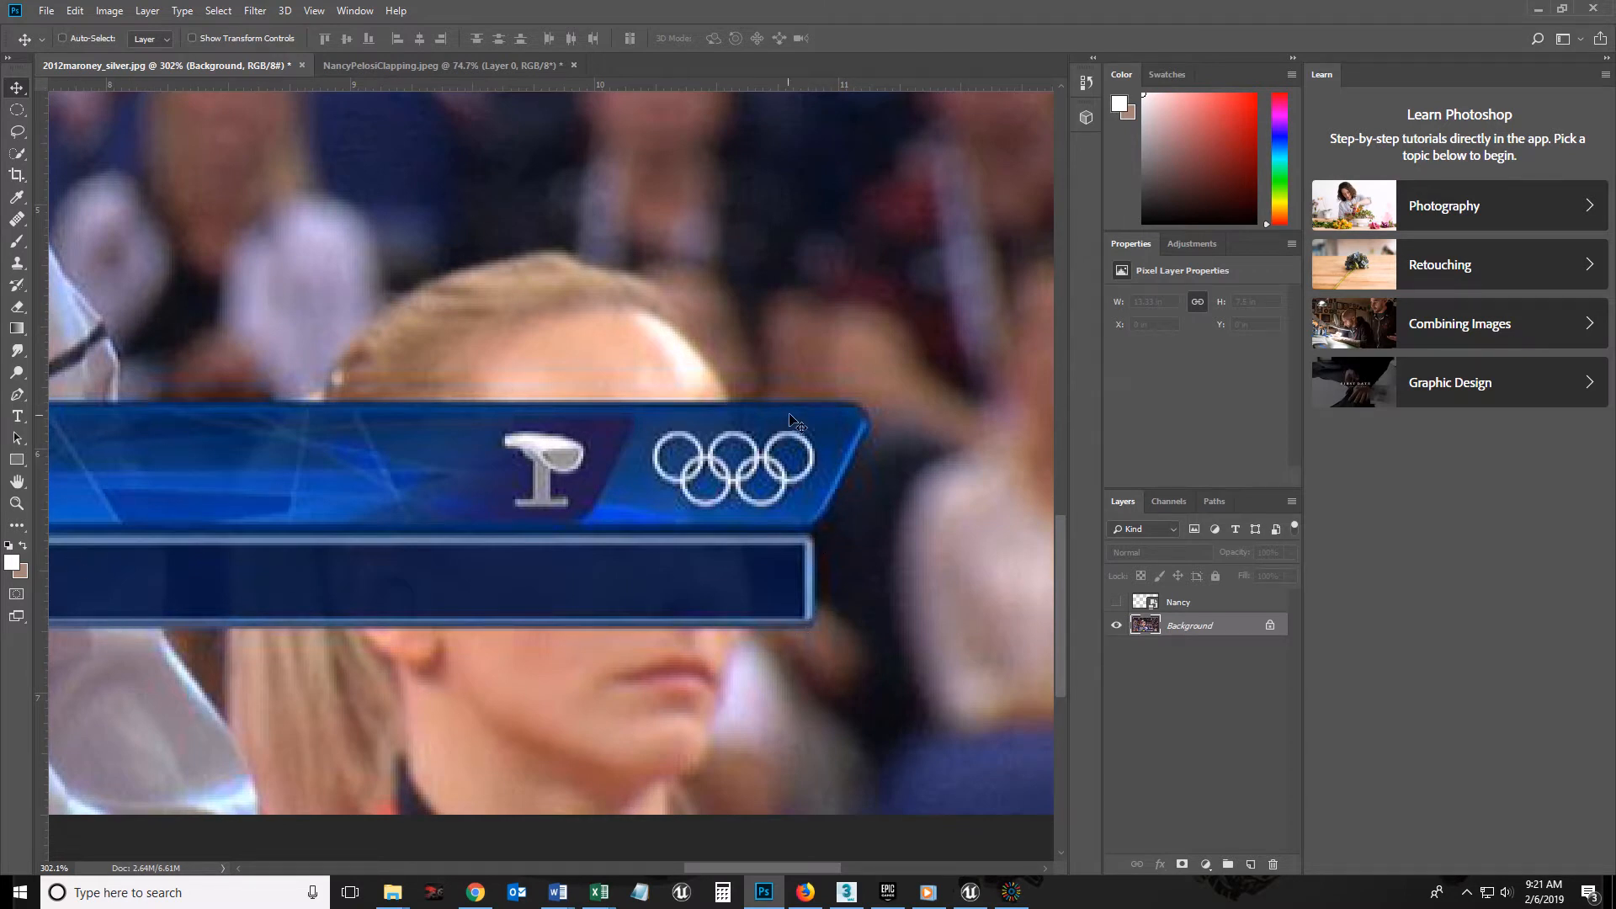
click(18, 154)
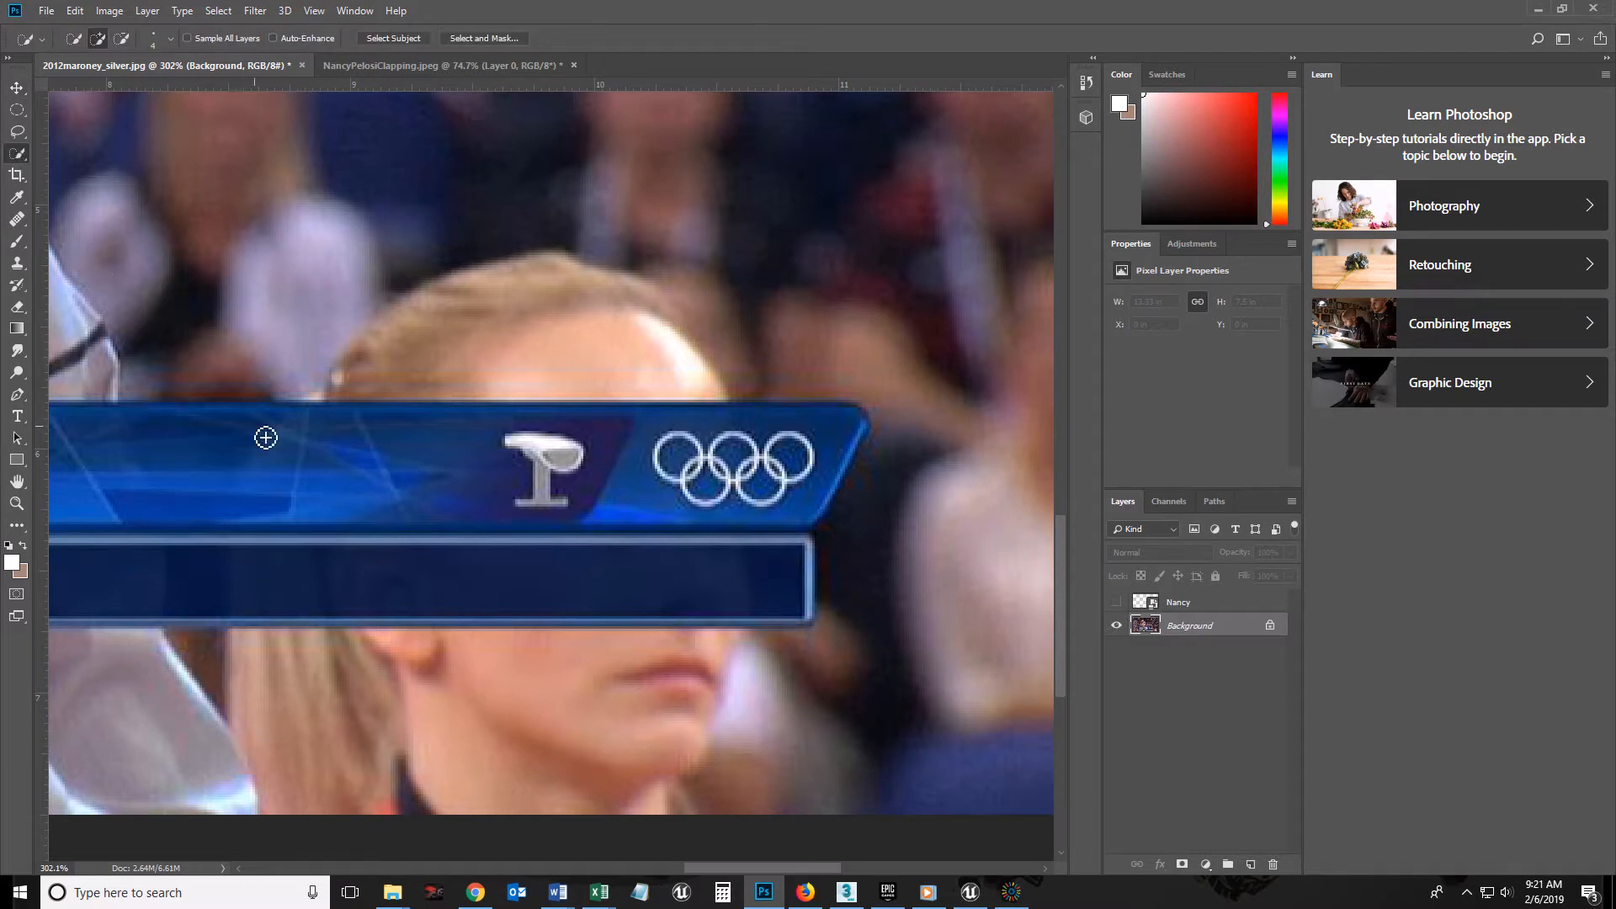
mouse_move(458, 466)
mouse_down()
mouse_move(770, 484)
mouse_move(727, 490)
mouse_up()
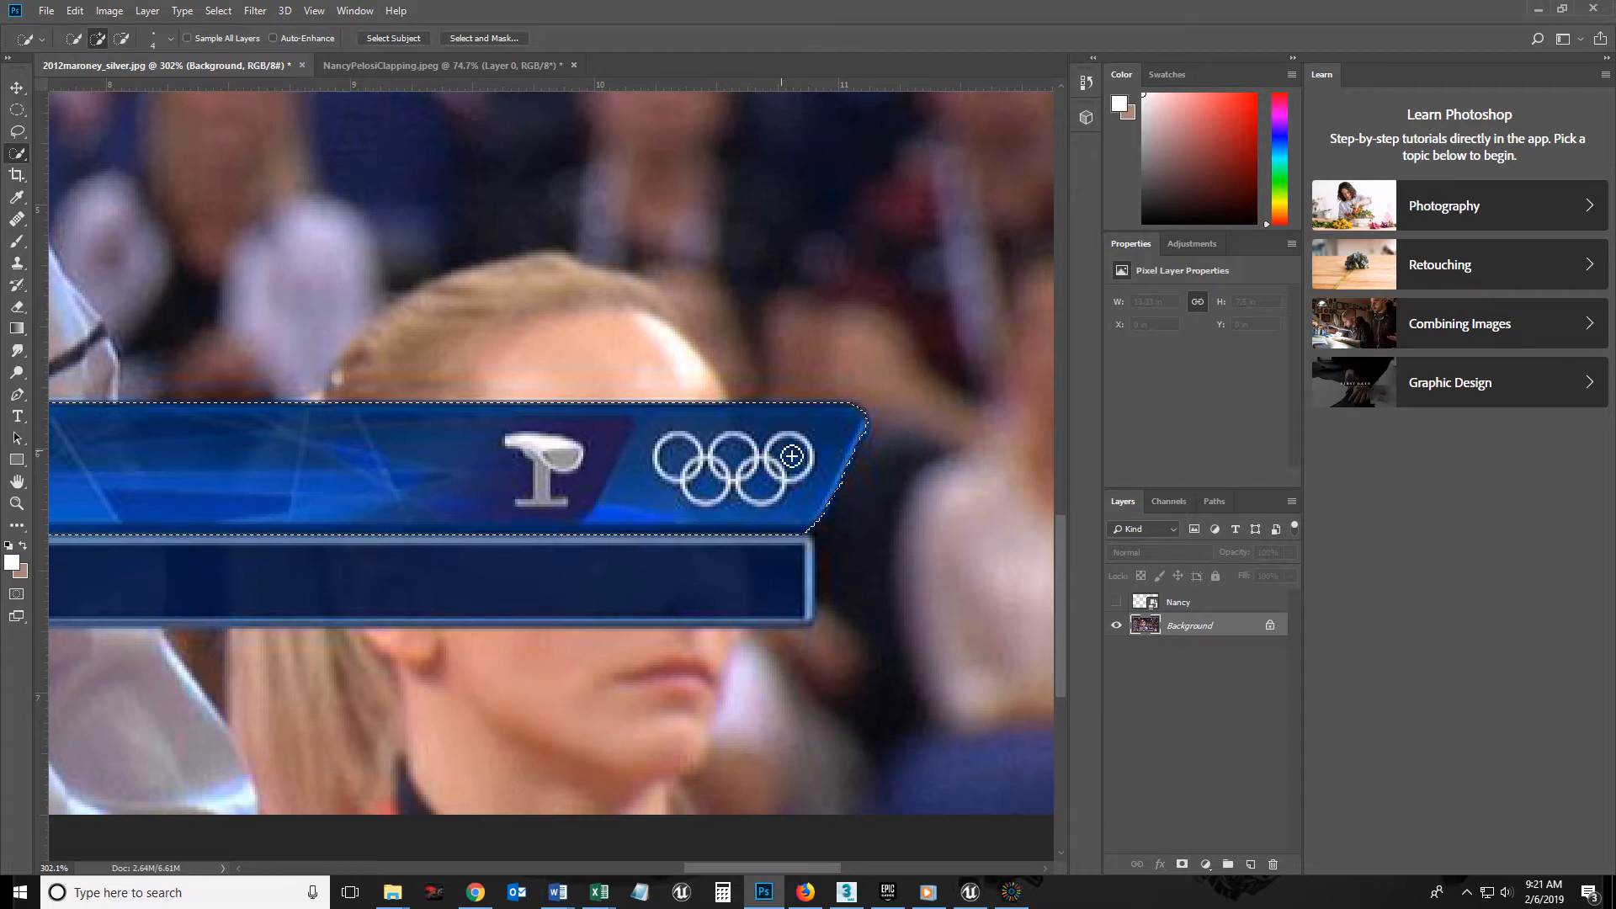
mouse_move(791, 579)
mouse_down()
mouse_move(808, 553)
mouse_move(807, 621)
mouse_move(633, 628)
mouse_up()
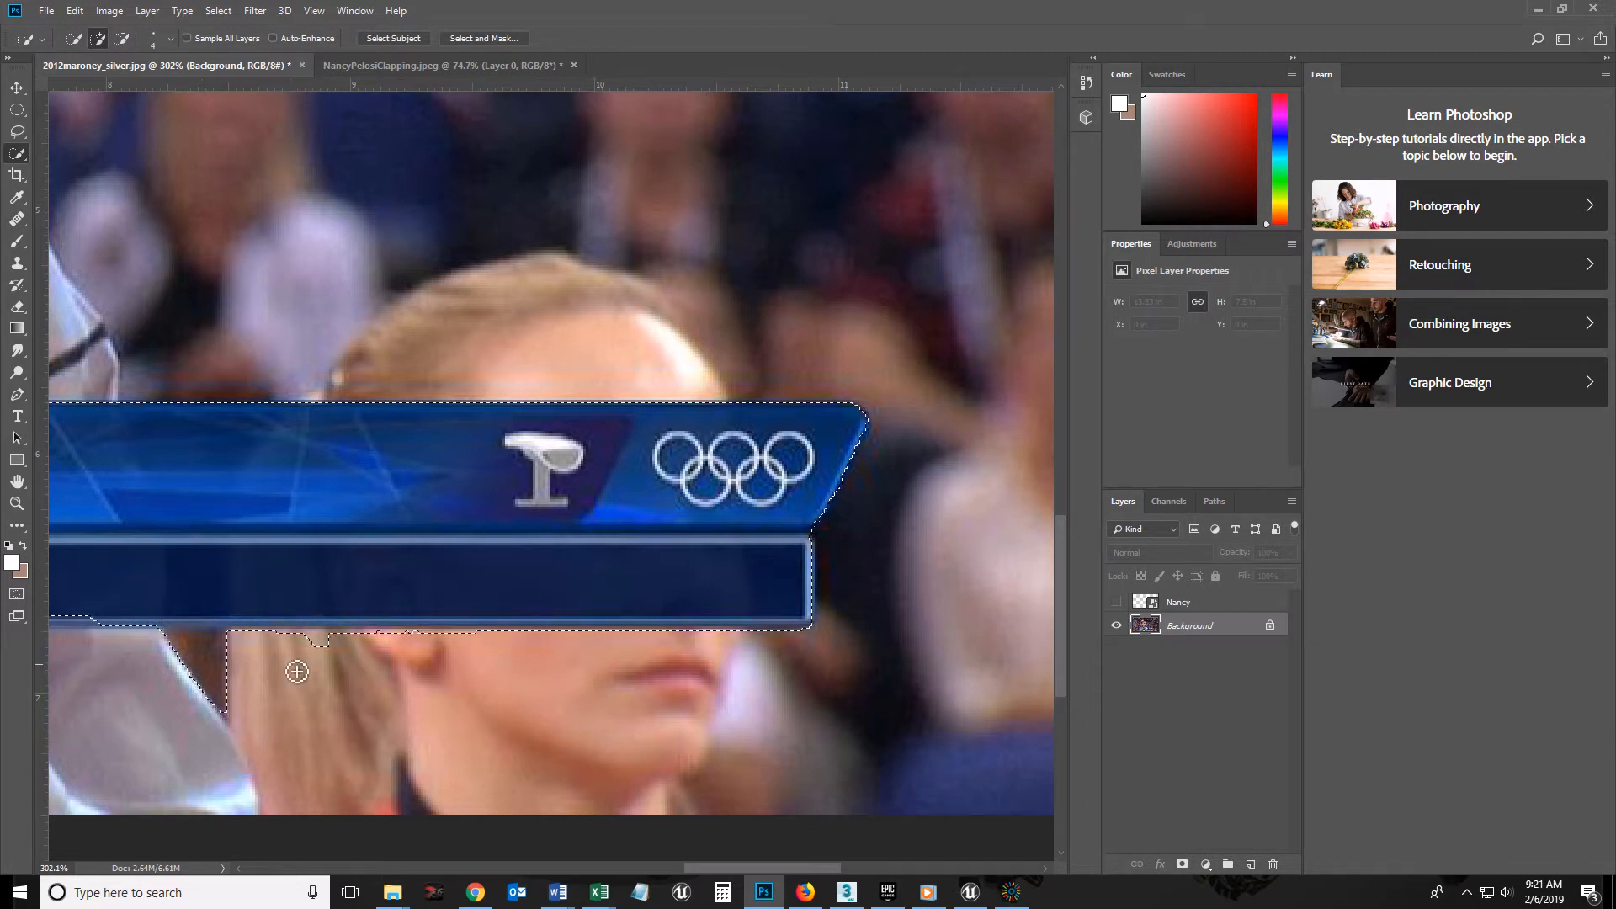
key(alt)
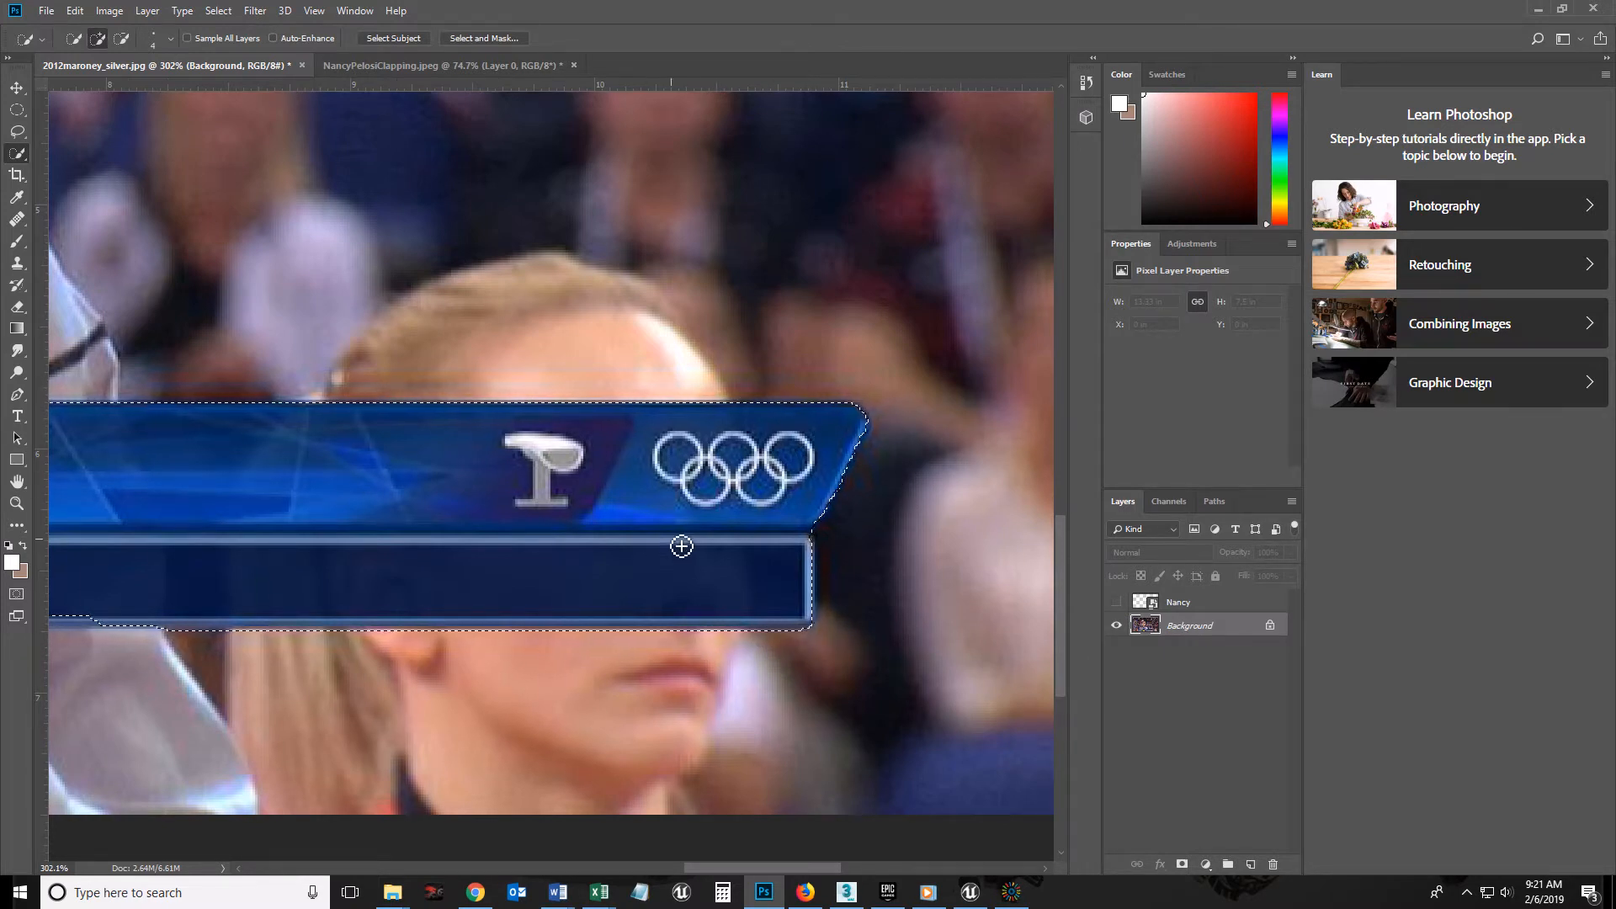
scroll(670, 546, down, 6)
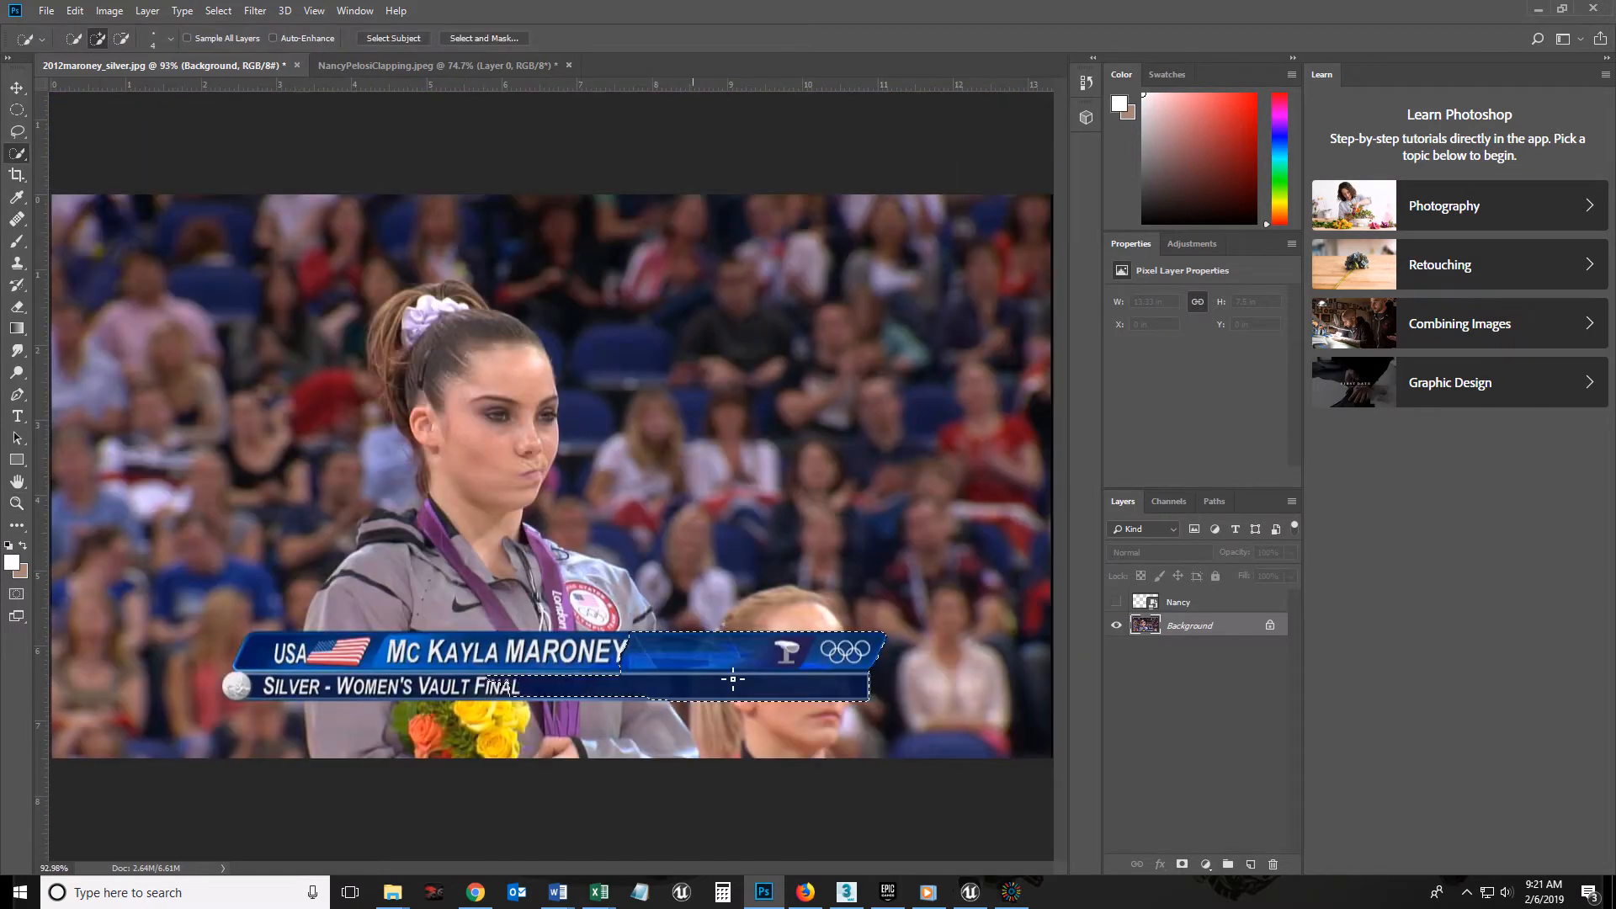
Copy the selected banner section from the Background onto a new layer and place it above the Nancy layer.
click(1117, 603)
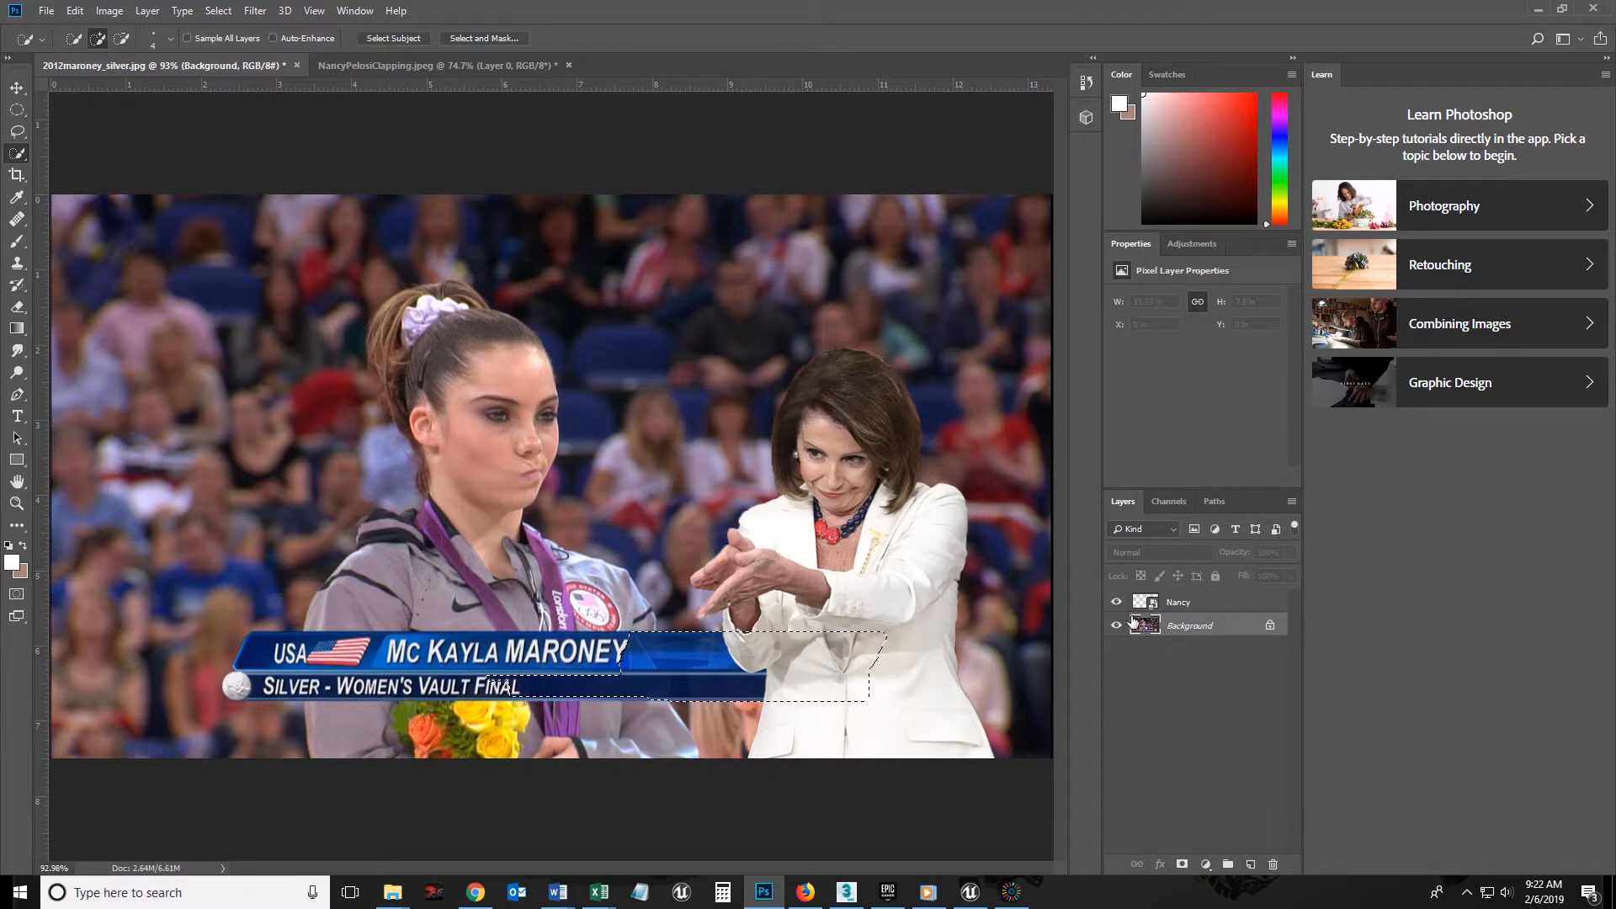
click(1117, 602)
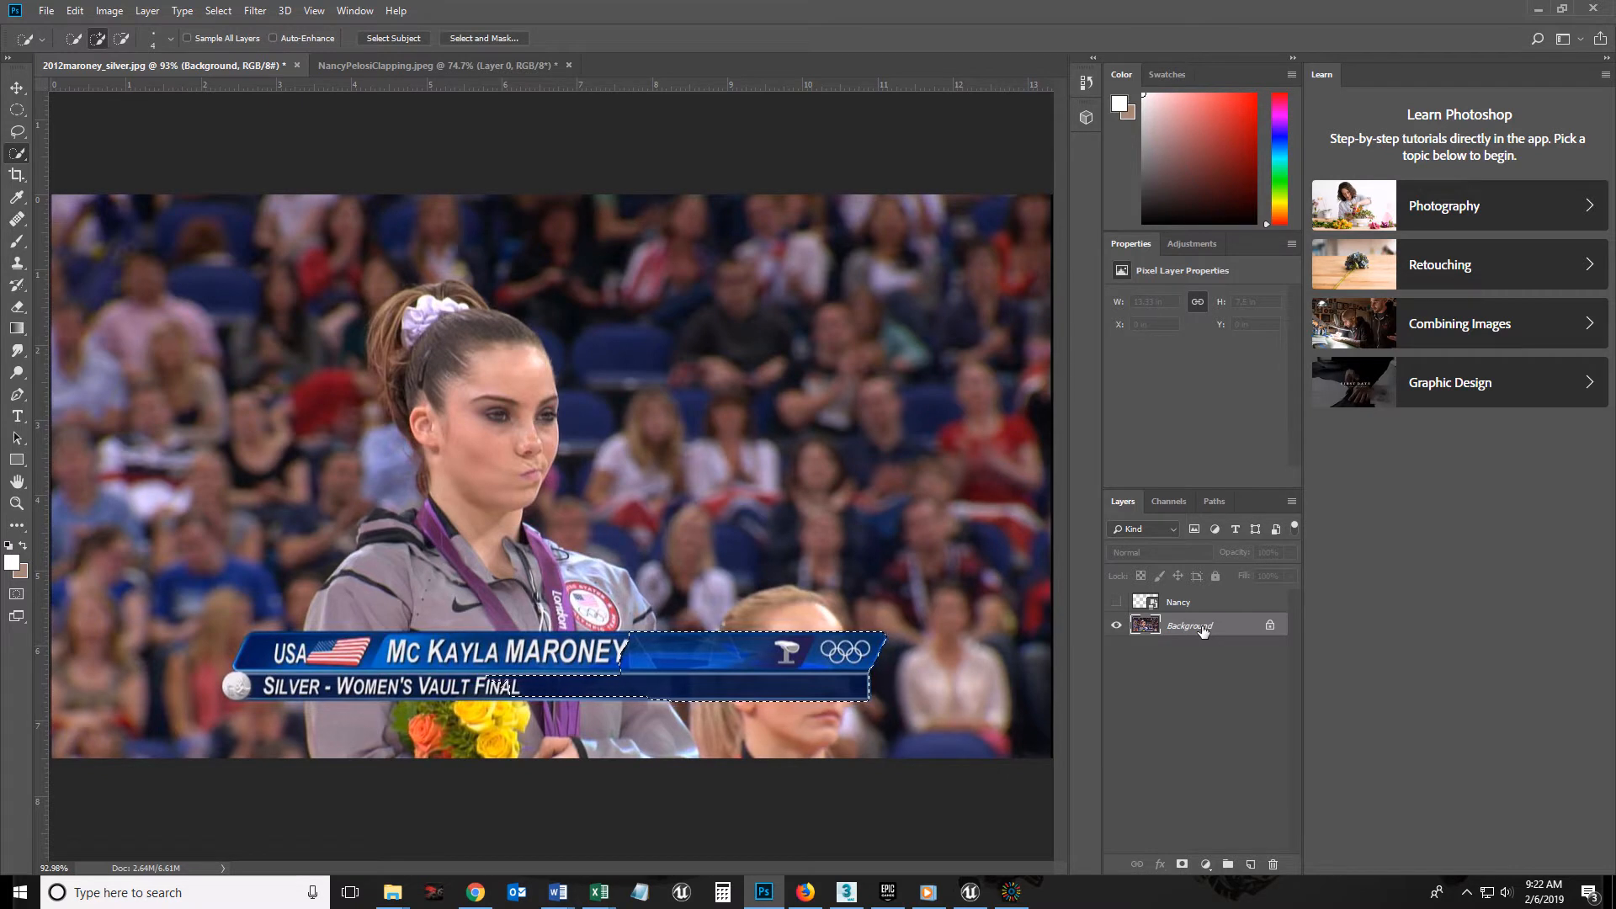
key(ctrl+j)
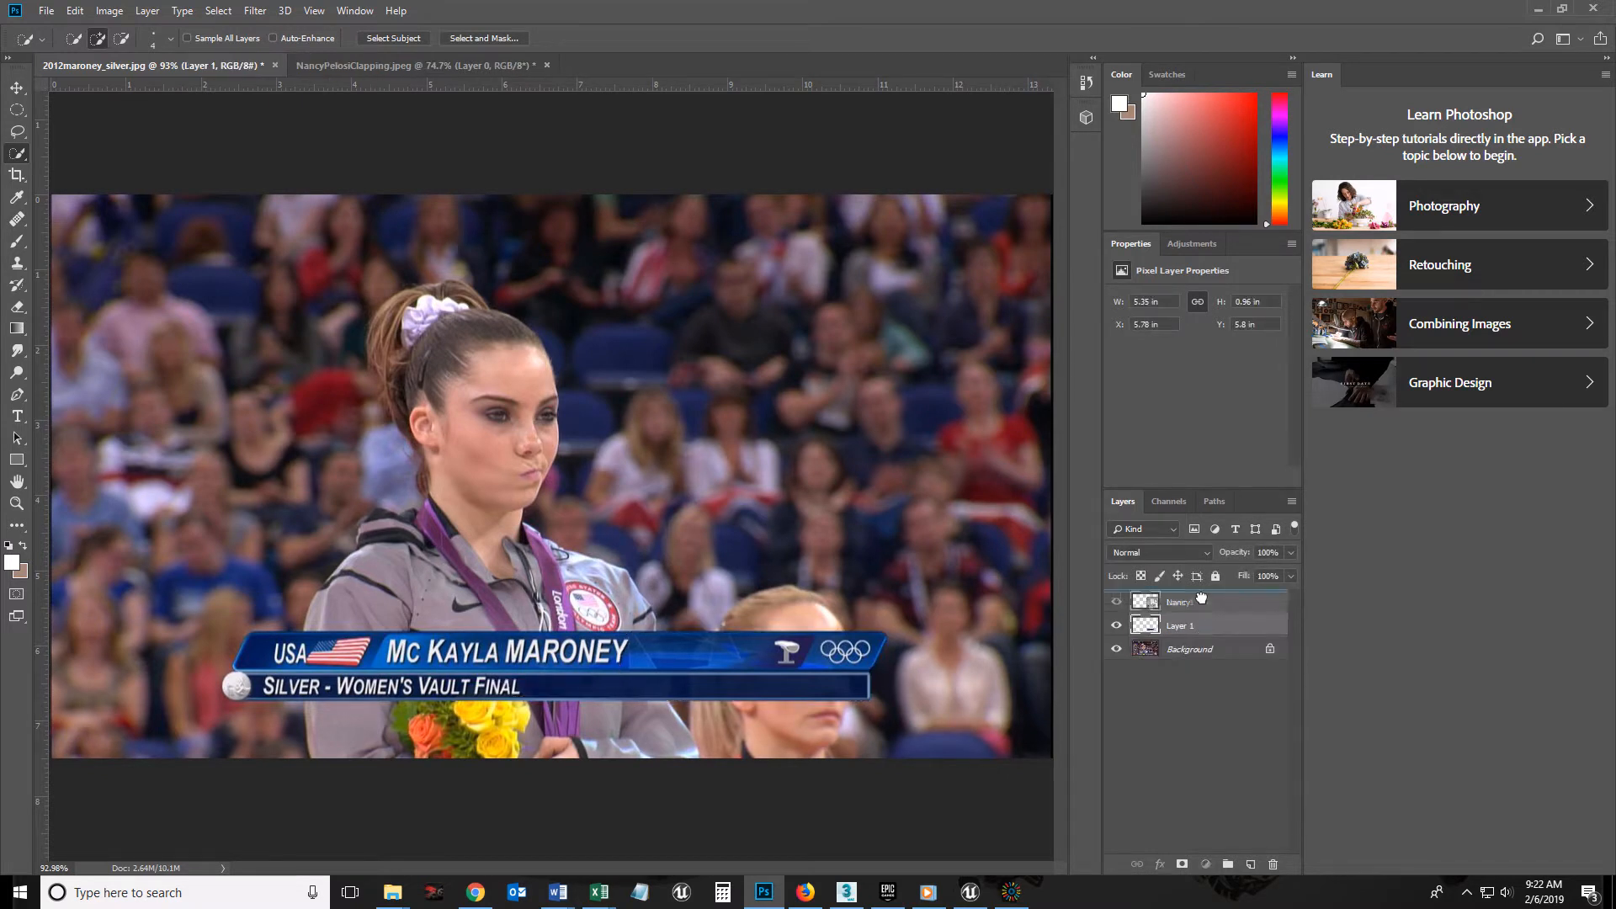
key(ctrl+bracketright)
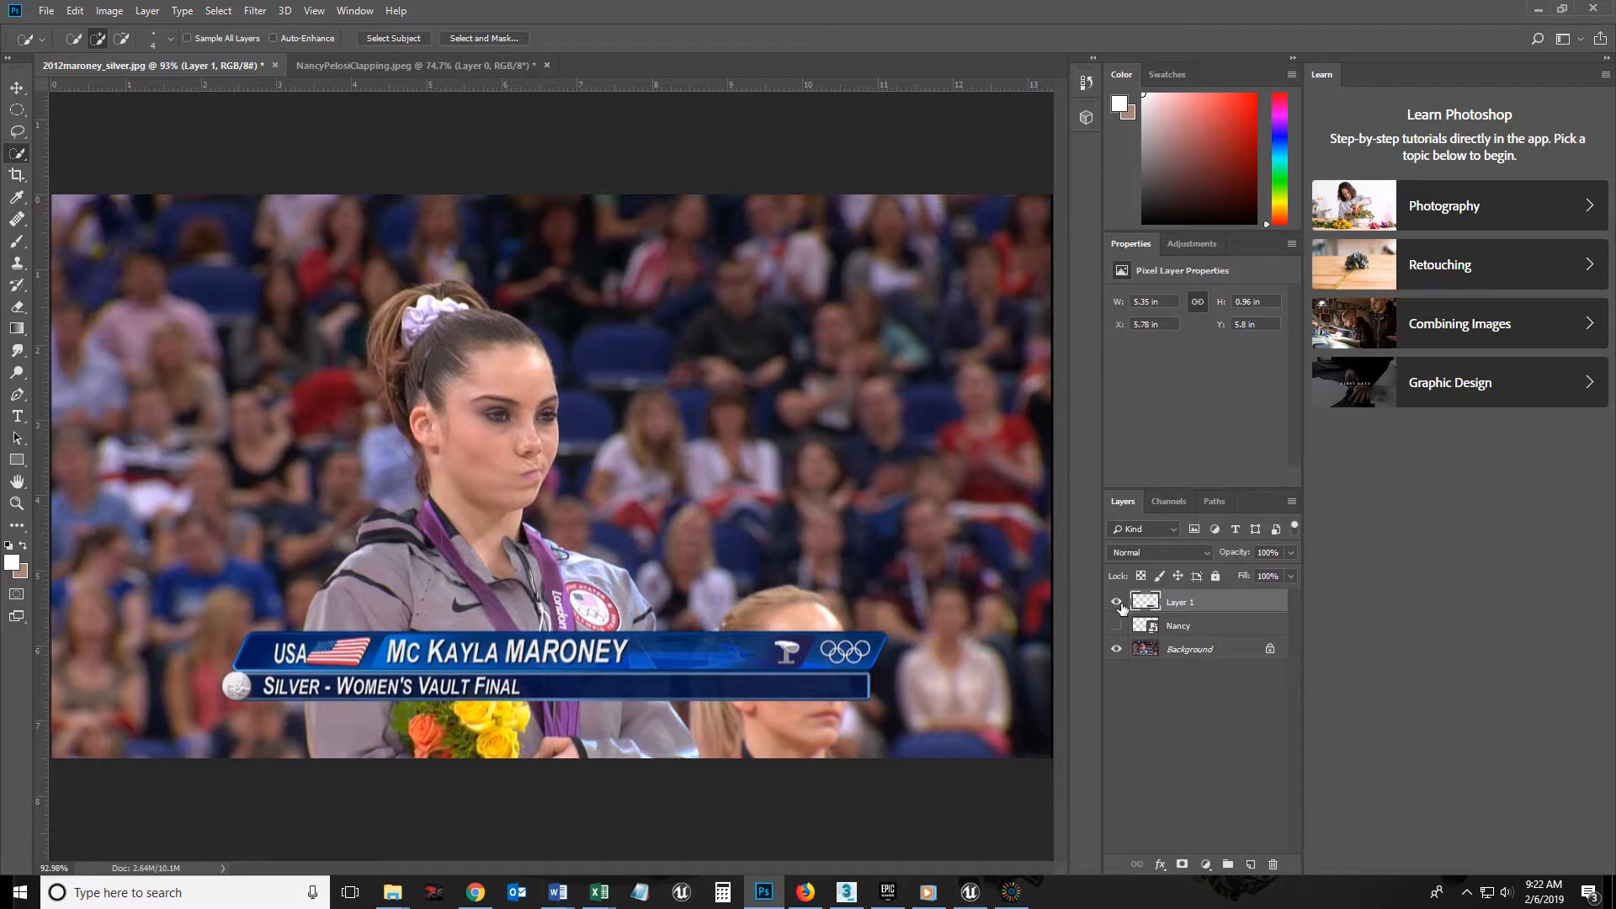
Hide the Background layer and show the Nancy layer to inspect the isolated banner copy over the woman's jacket.
click(1210, 650)
click(1116, 649)
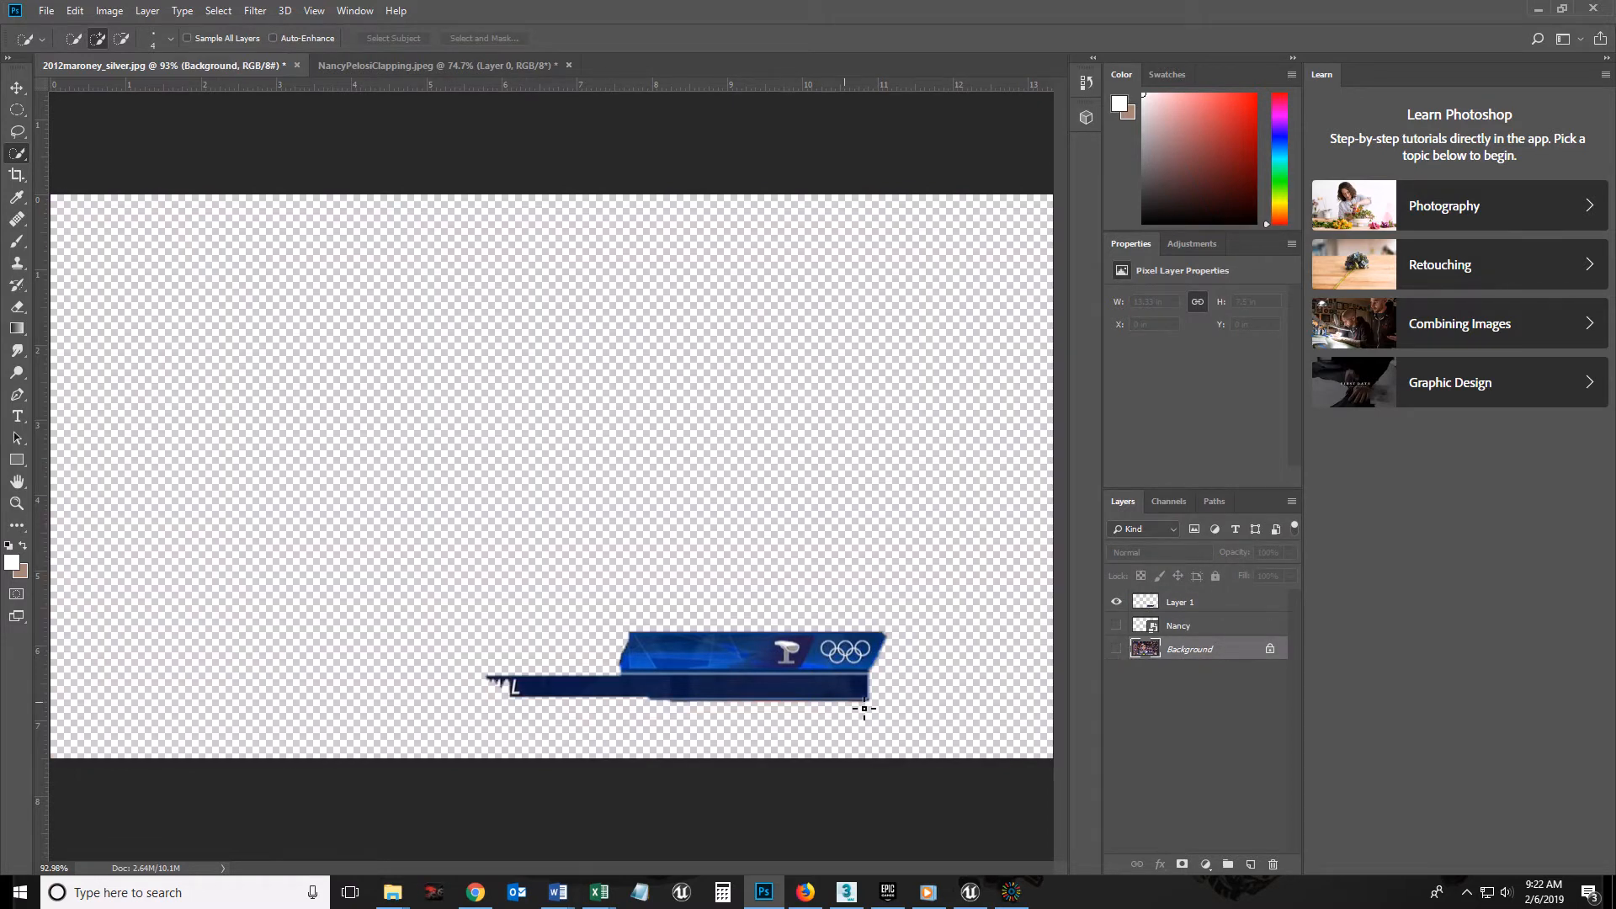
click(1115, 626)
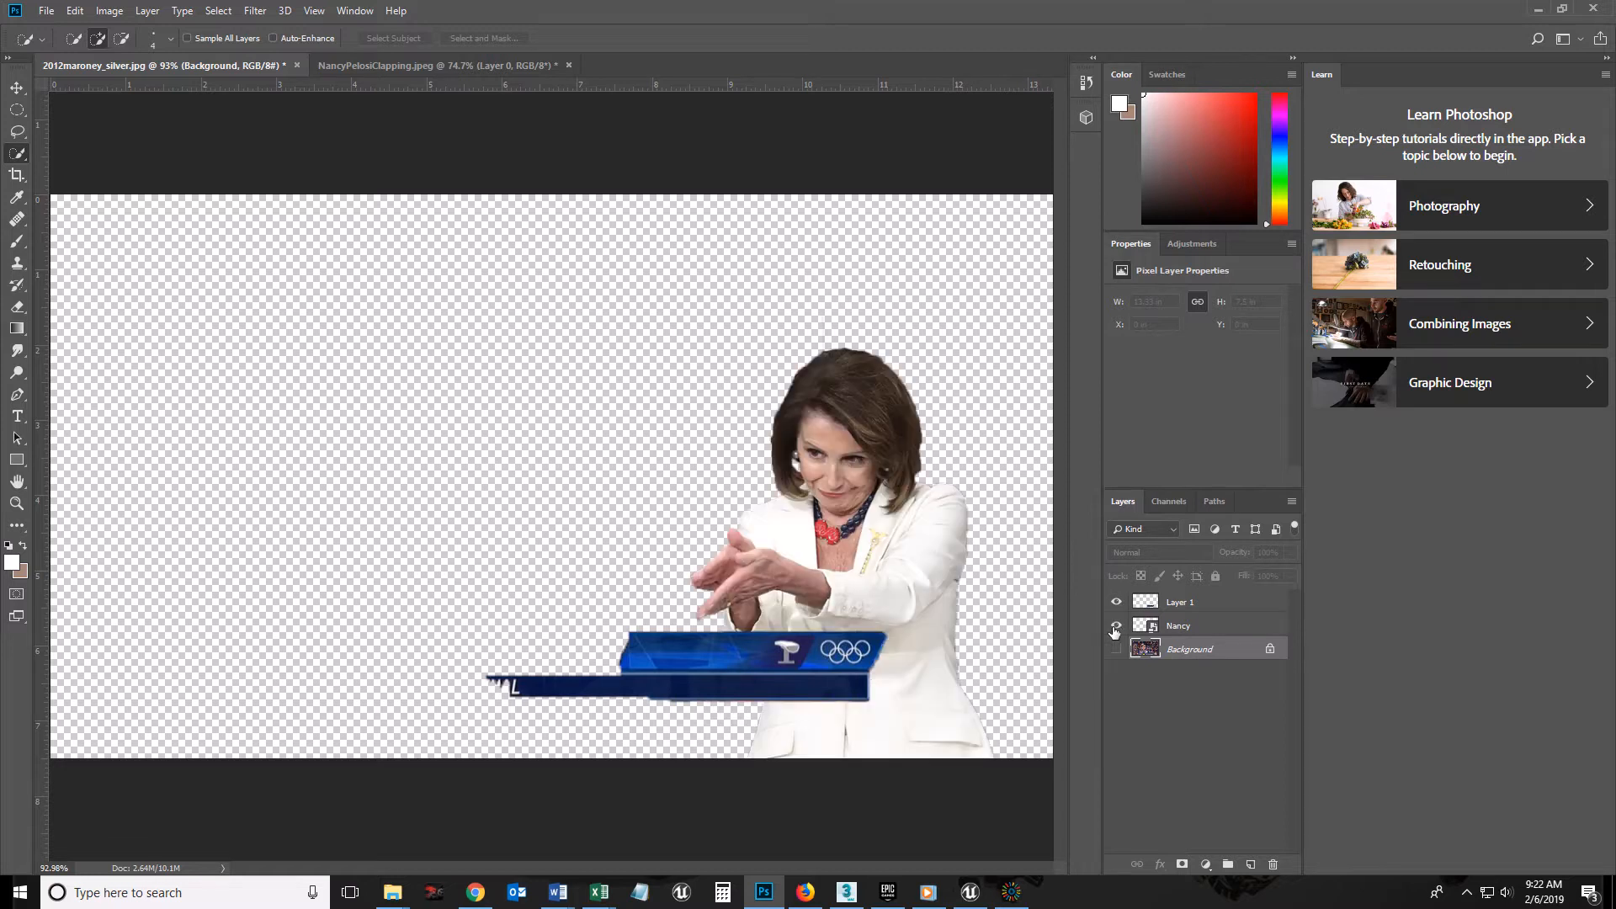
Compare the stacking order by moving the Nancy layer above Layer 1 and back below it, and show the Background layer again.
drag(1212, 625, 1211, 599)
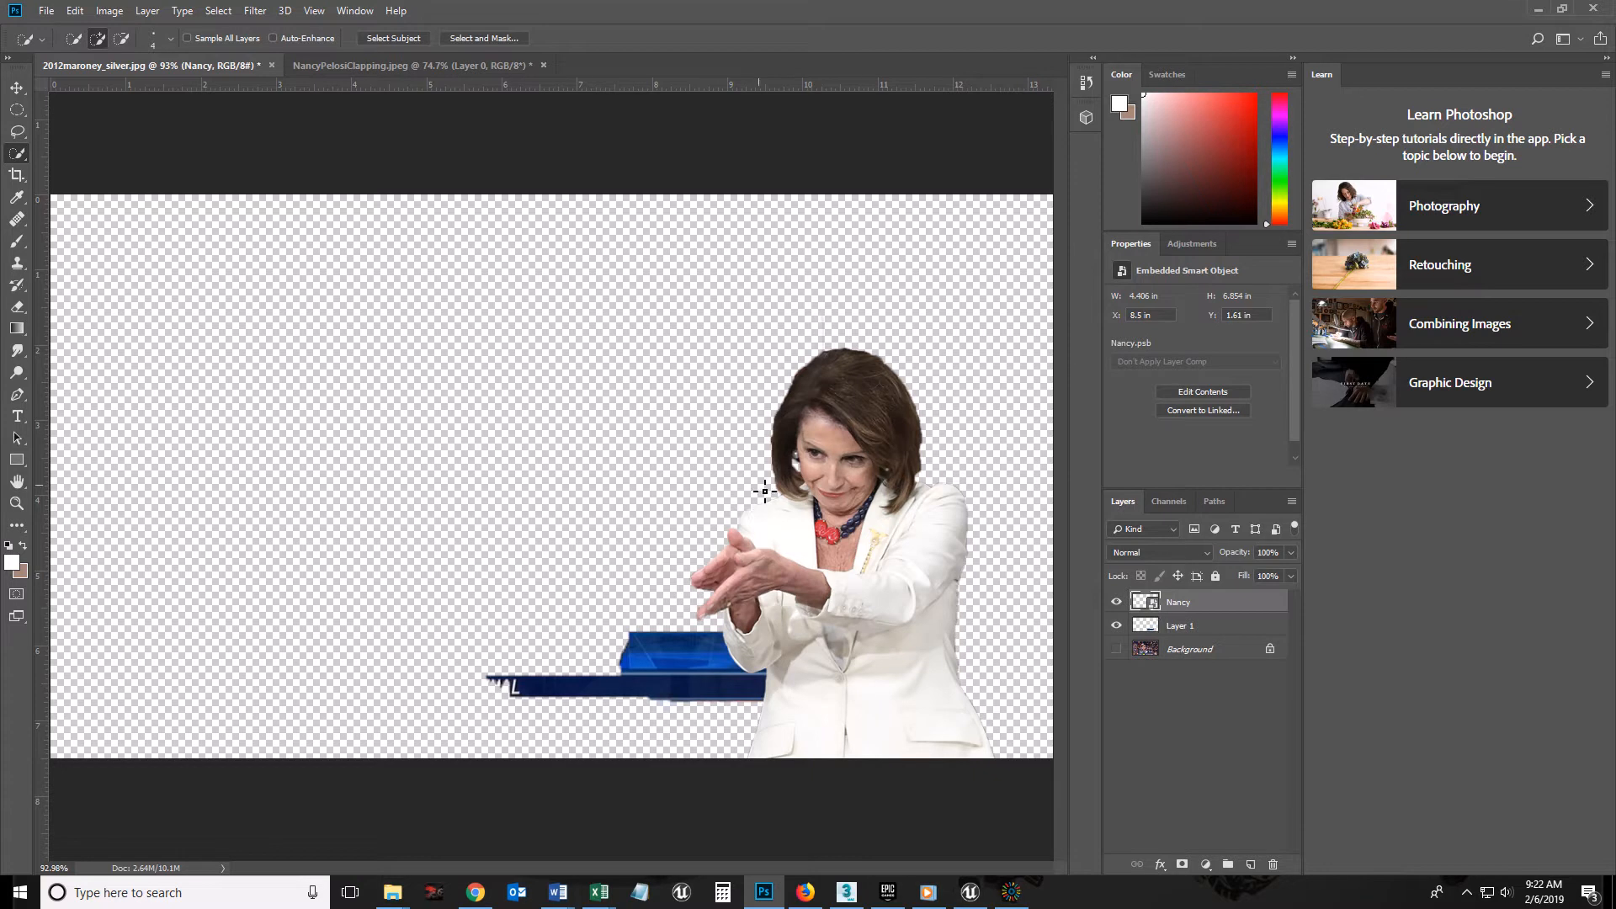
drag(1195, 626, 1208, 593)
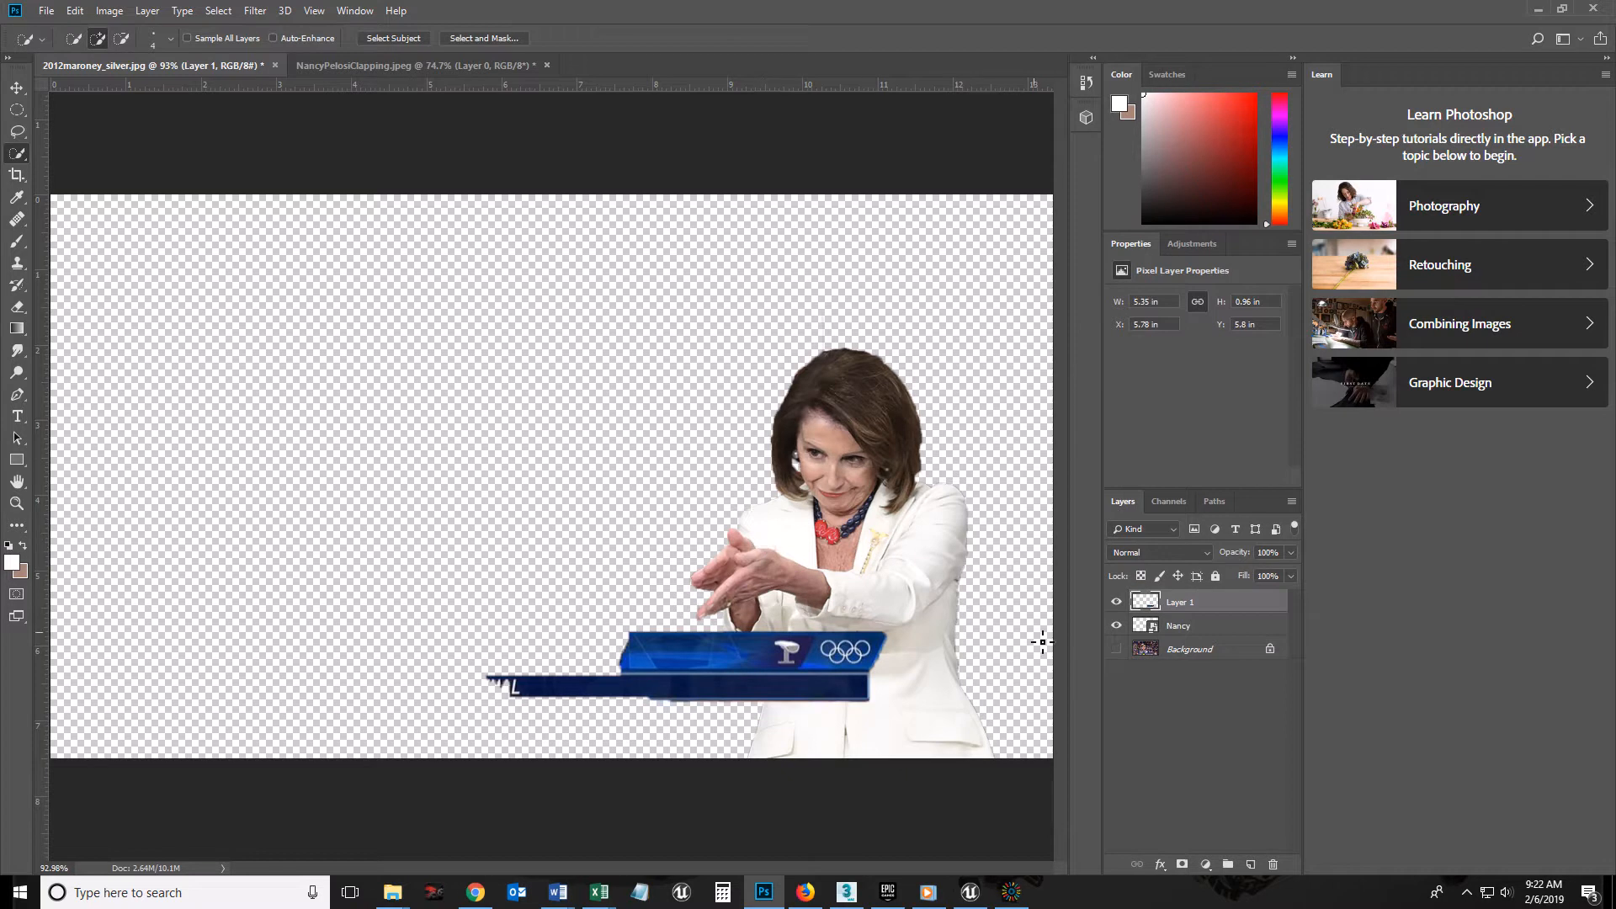
click(1187, 627)
click(1116, 649)
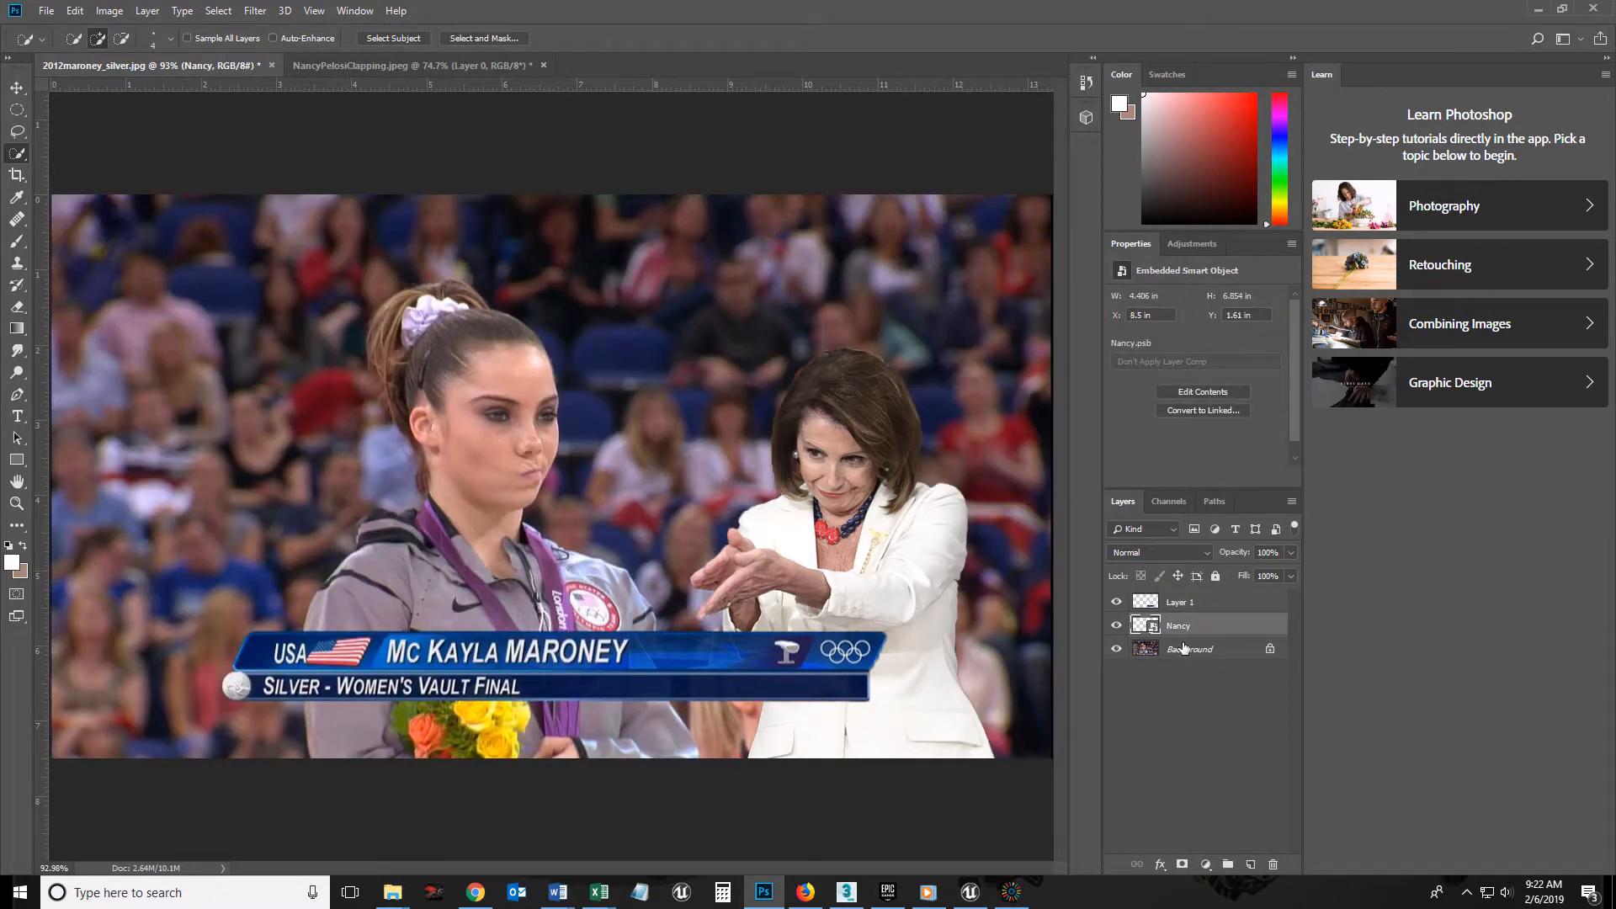
mouse_move(1185, 629)
mouse_down()
mouse_move(1185, 651)
mouse_move(1184, 623)
mouse_move(1206, 653)
mouse_up()
Erase the ragged fringe along the slanted right end of the banner on Layer 1 with a small Eraser.
key(ctrl+space)
drag(887, 714, 1014, 664)
key(space)
drag(865, 515, 703, 591)
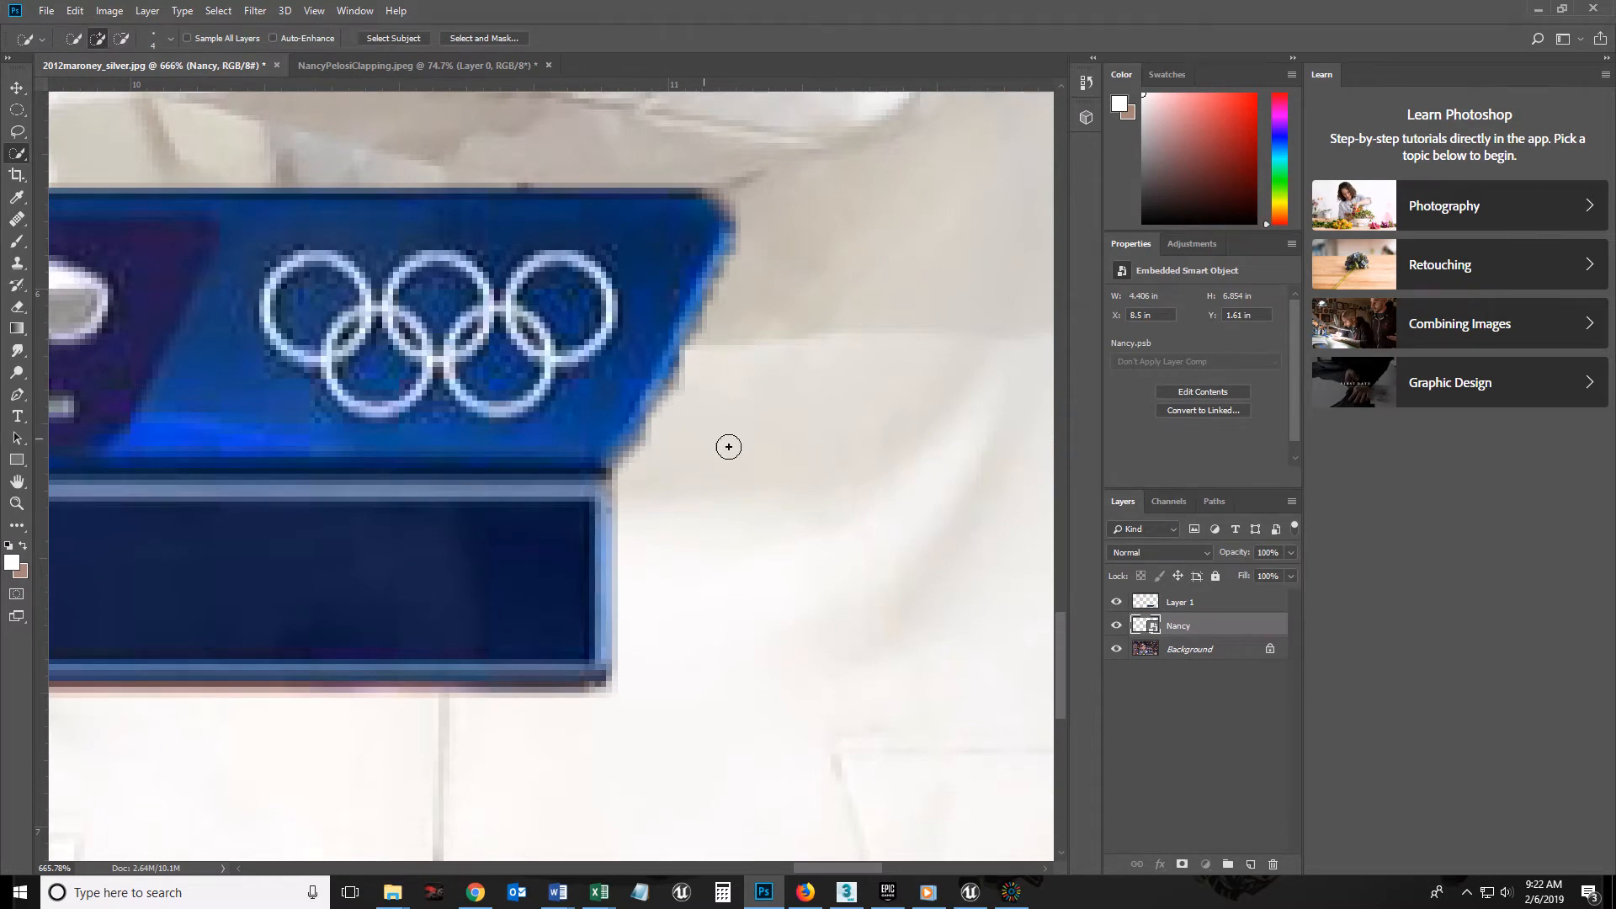
click(1191, 603)
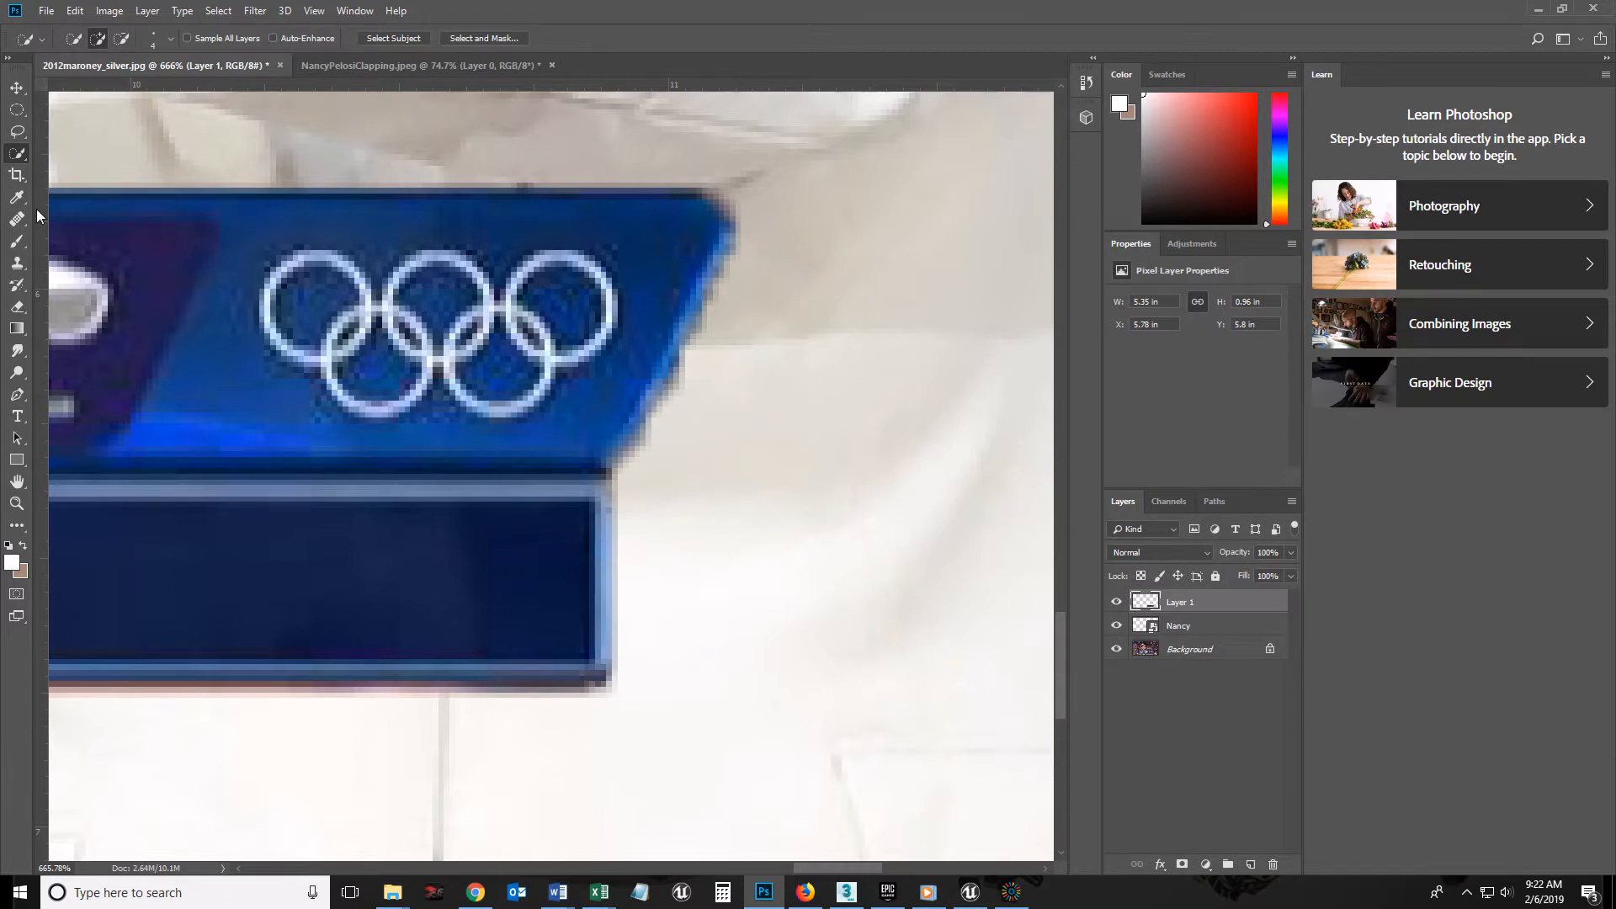
click(19, 308)
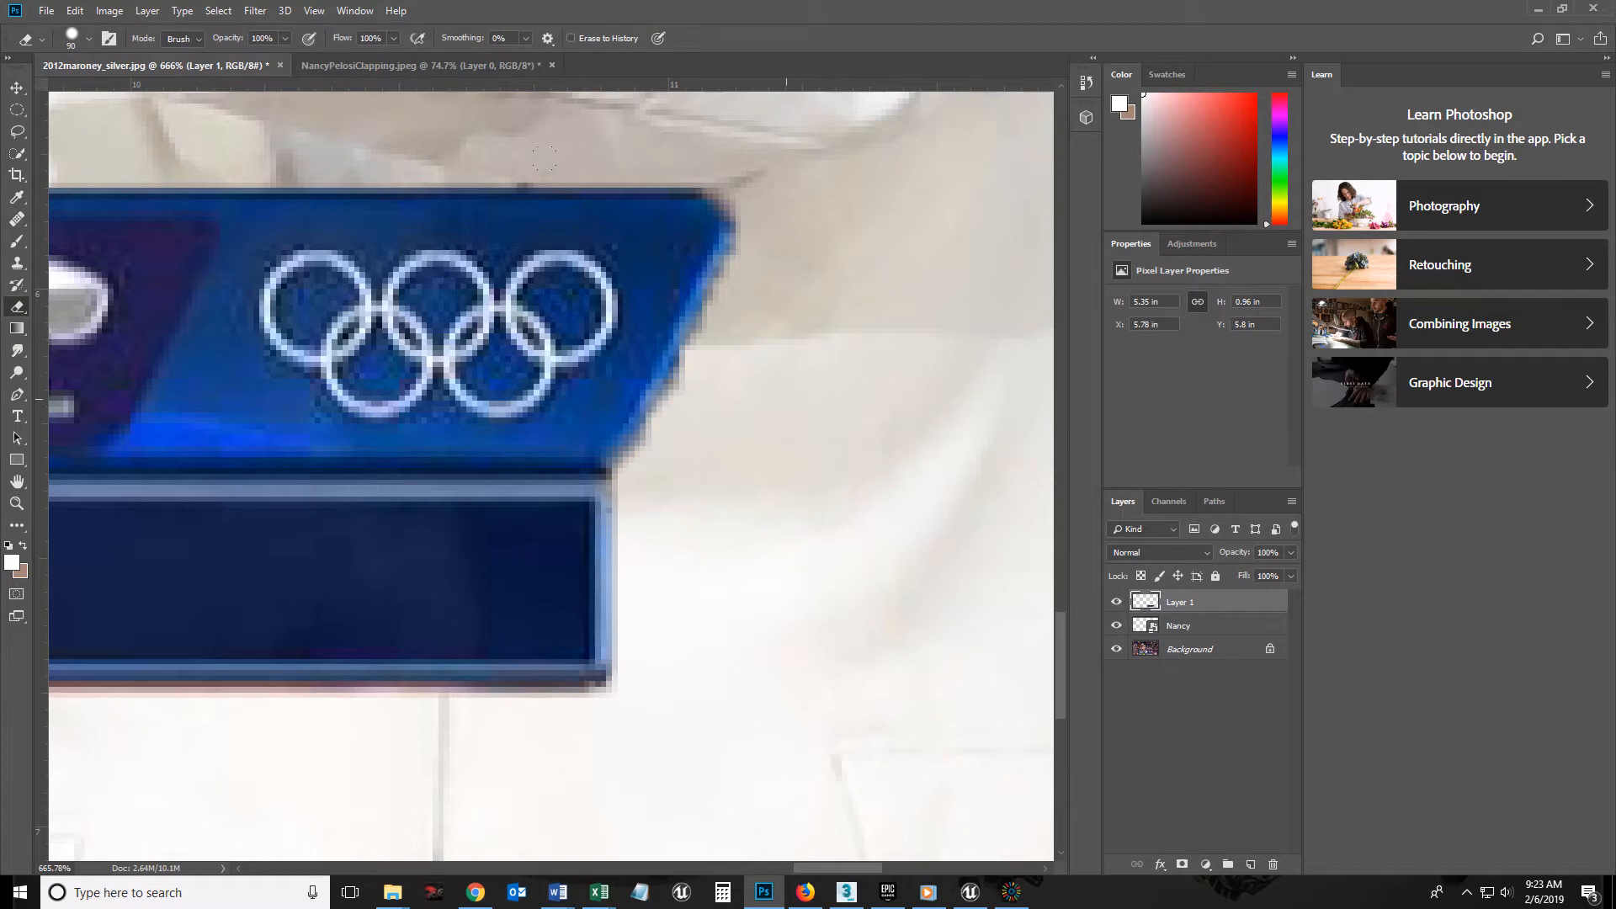
key(bracketleft)
mouse_move(684, 376)
mouse_down()
mouse_move(632, 462)
mouse_move(753, 245)
mouse_up()
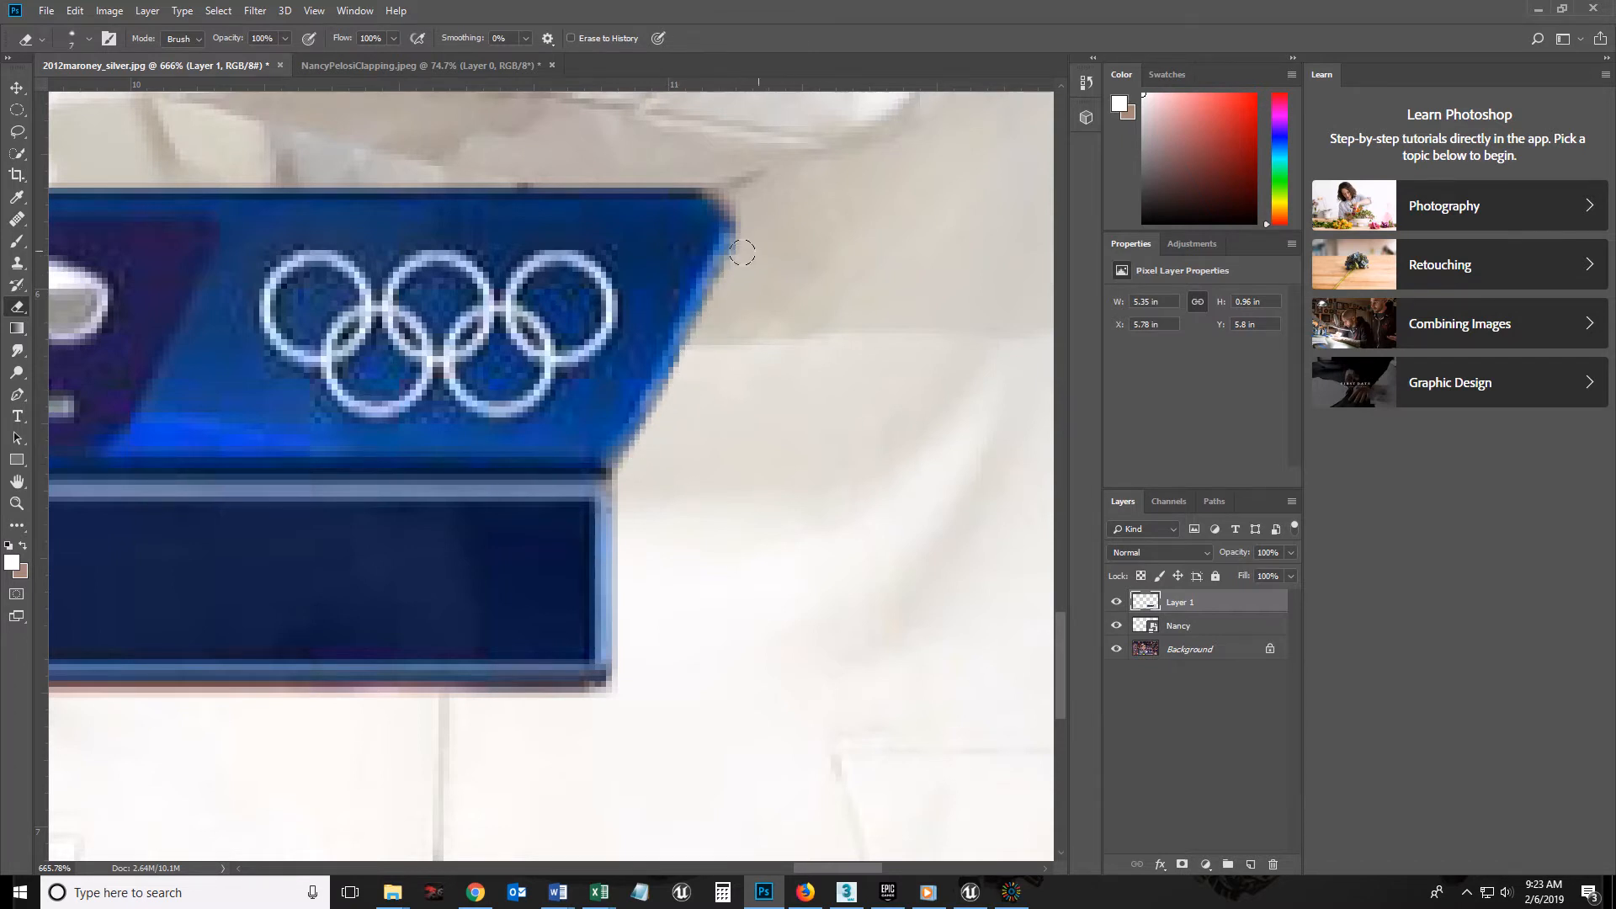
drag(692, 355, 649, 441)
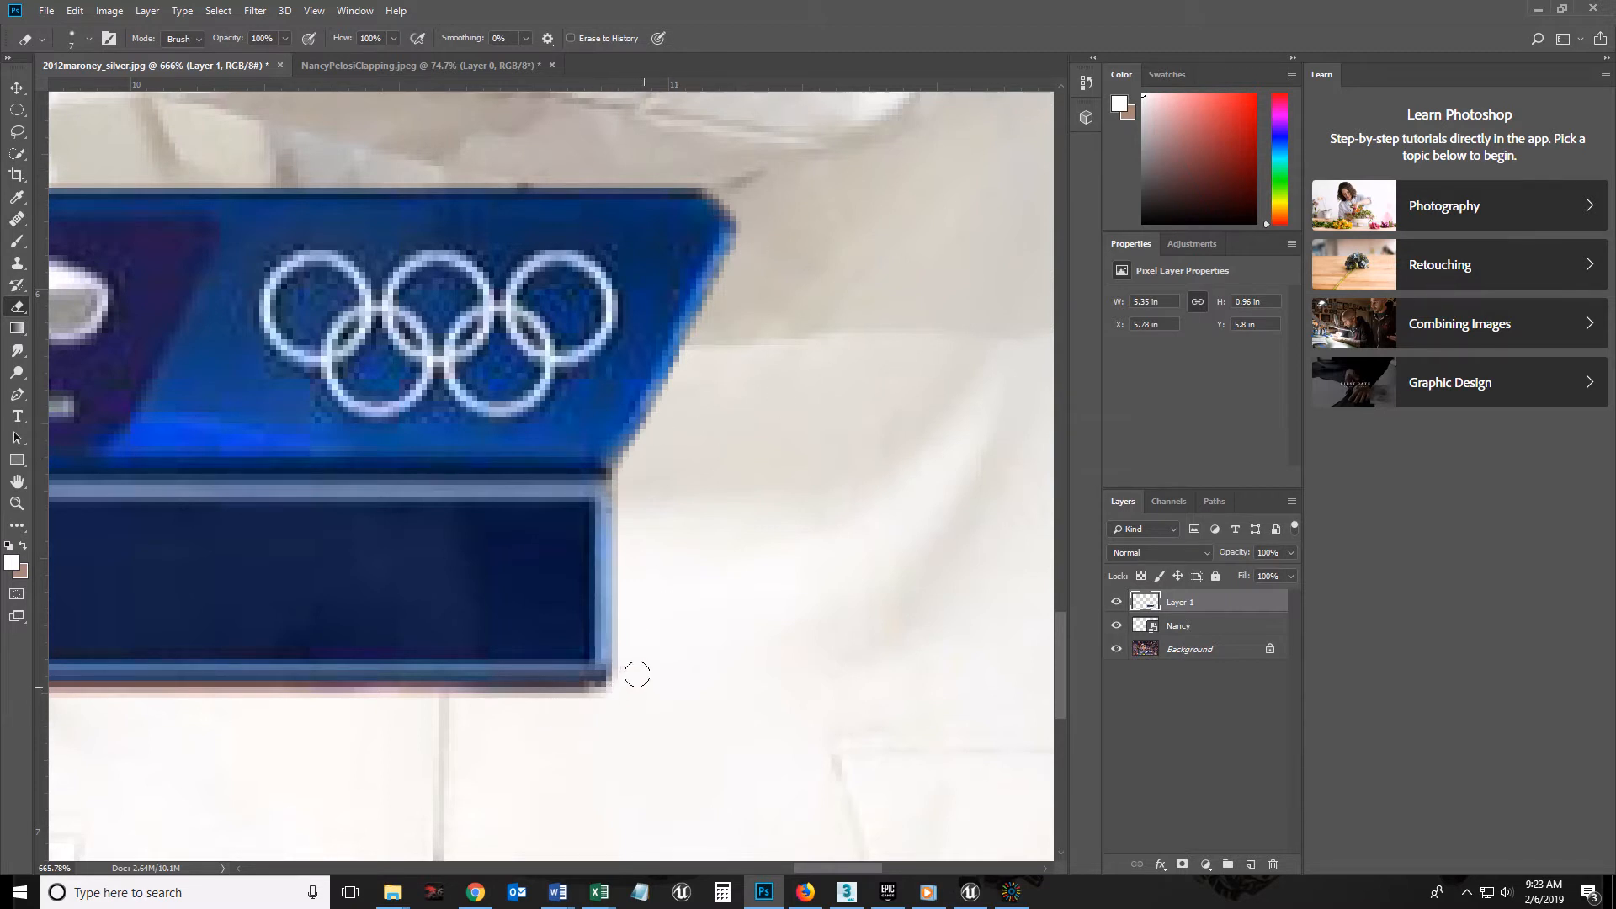
Erase the remaining fringe on Layer 1 beneath the Olympic rings, where the slanted edge meets the lower bar.
drag(674, 402, 634, 467)
key(z)
mouse_move(907, 372)
mouse_down()
mouse_move(711, 433)
mouse_move(795, 427)
mouse_move(775, 426)
mouse_move(744, 675)
mouse_move(749, 662)
mouse_up()
key(e)
key(space)
key(z)
drag(790, 593, 750, 601)
key(e)
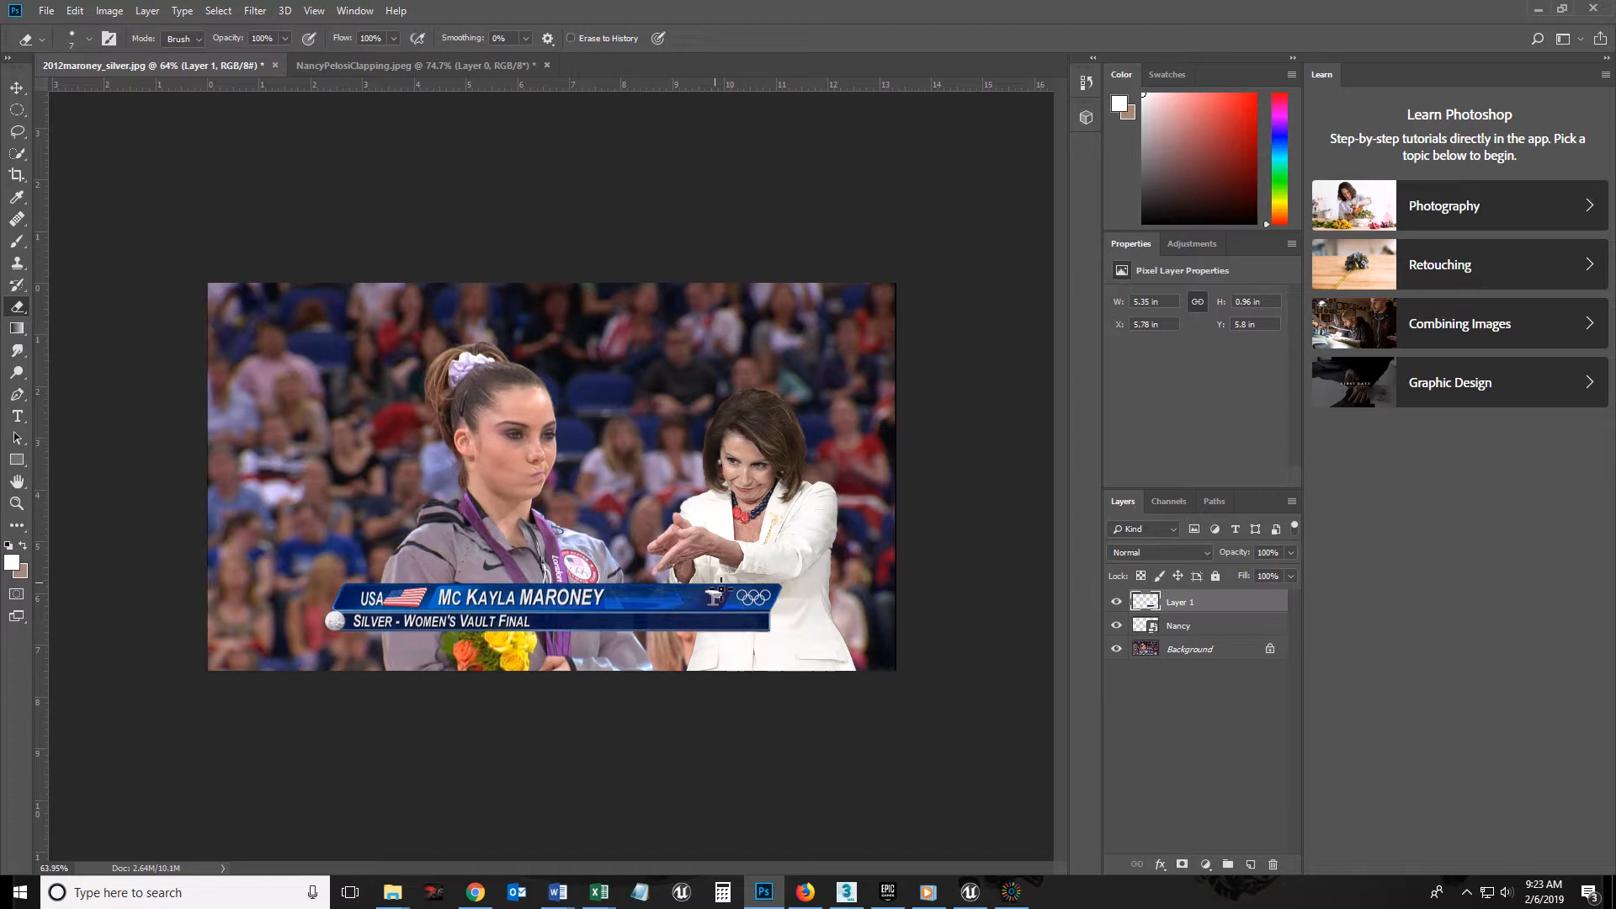
Open the Gaussian Blur filter for the Nancy Smart Object and move its dialog off the gymnast.
click(1213, 630)
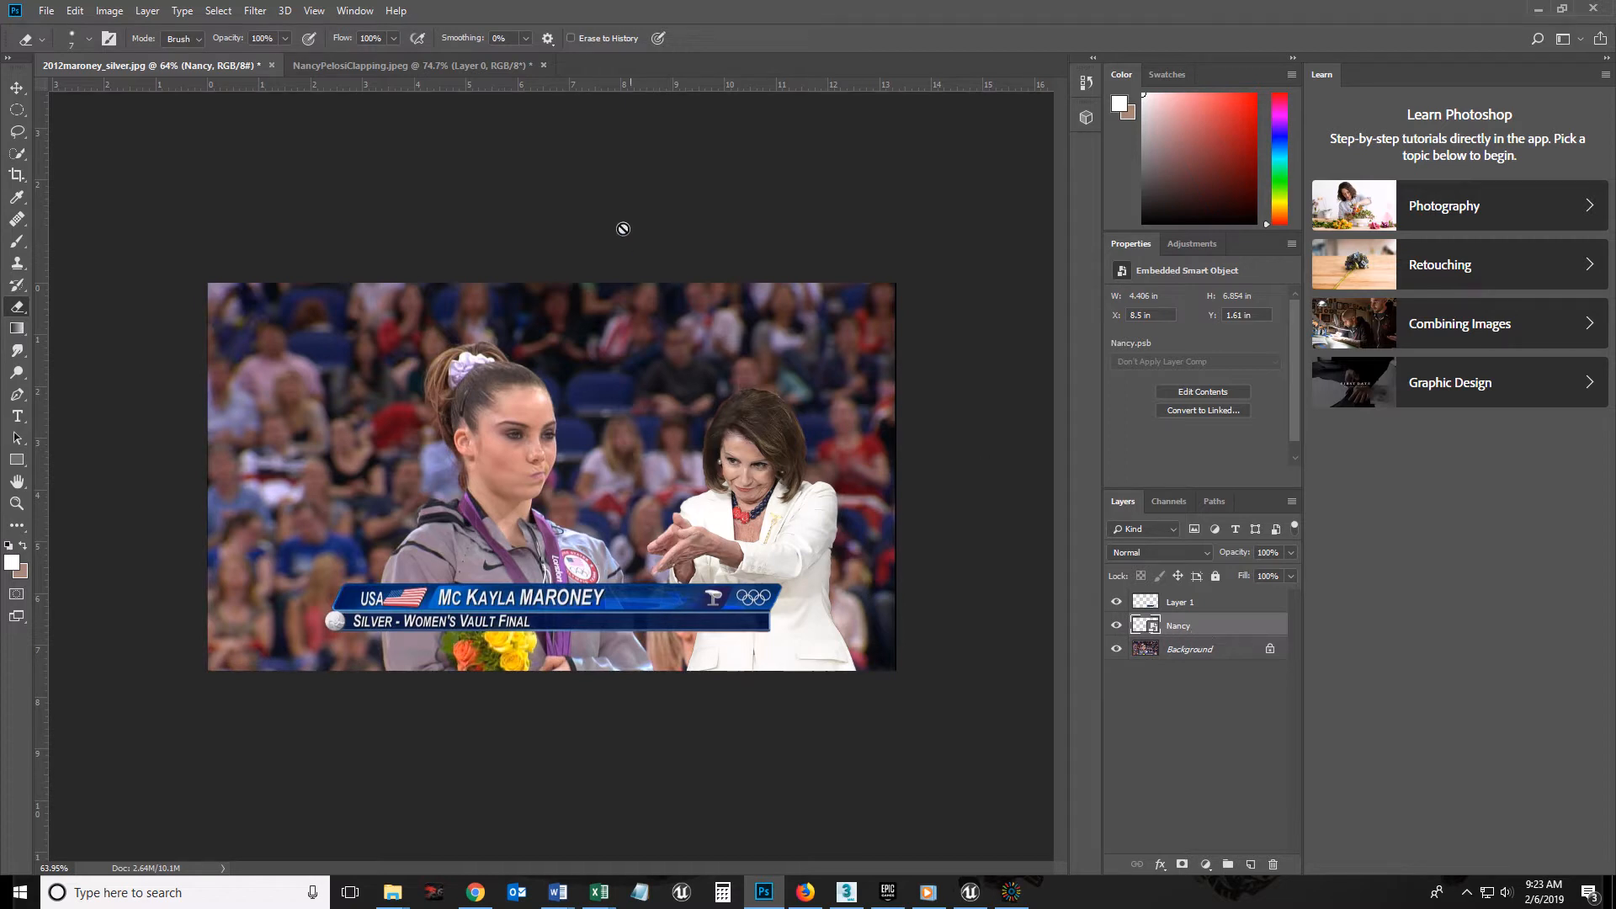
click(255, 11)
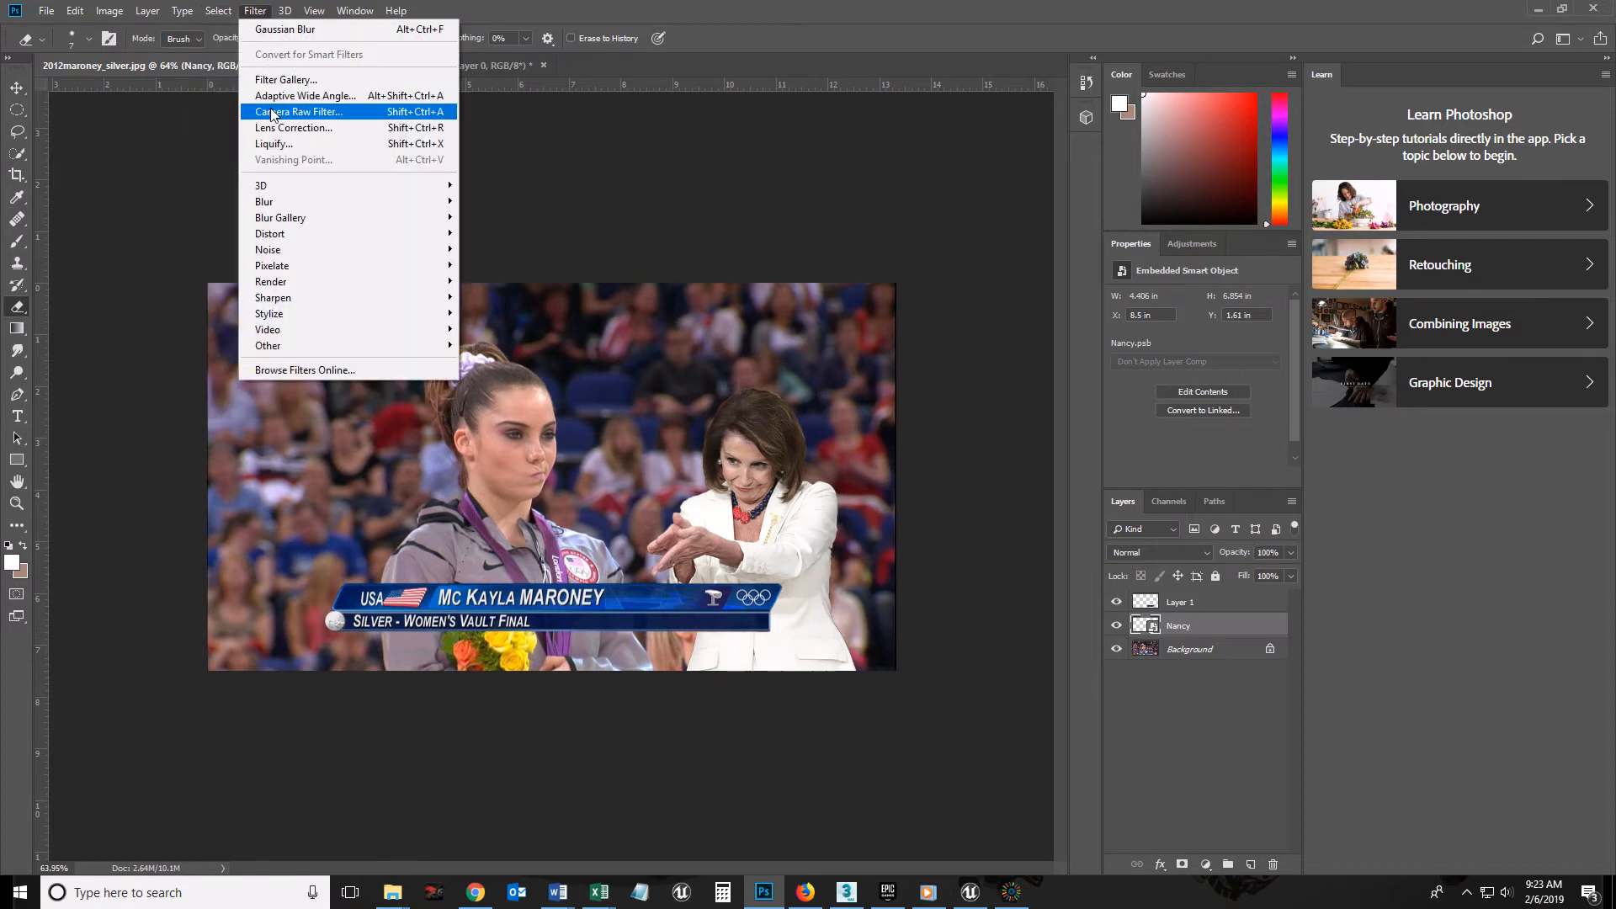
mouse_move(289, 201)
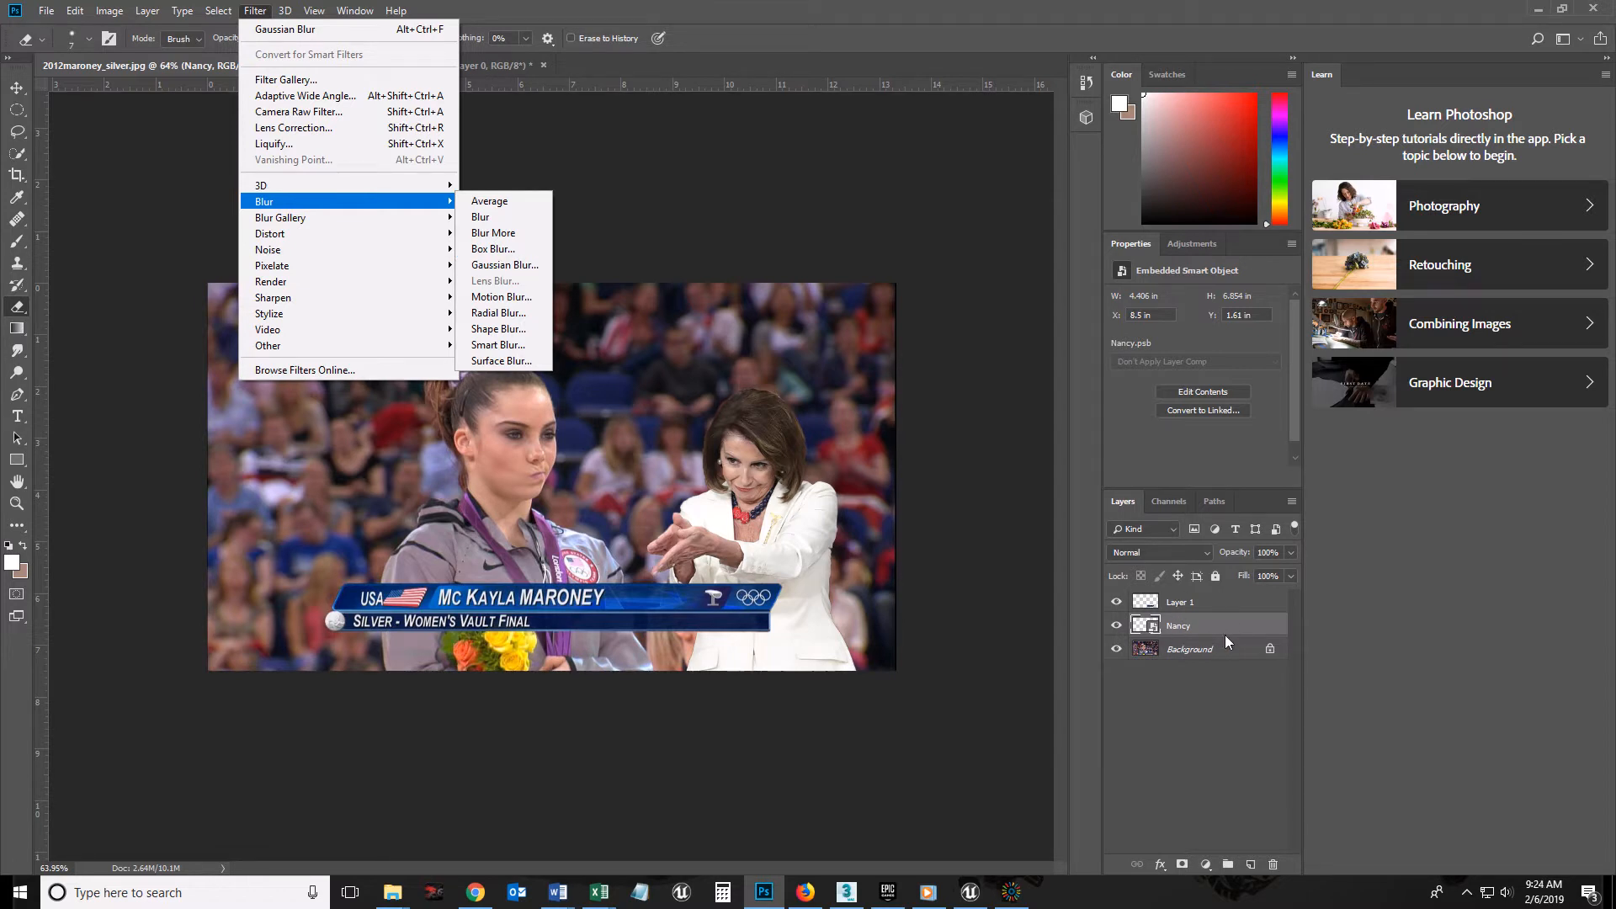
click(505, 265)
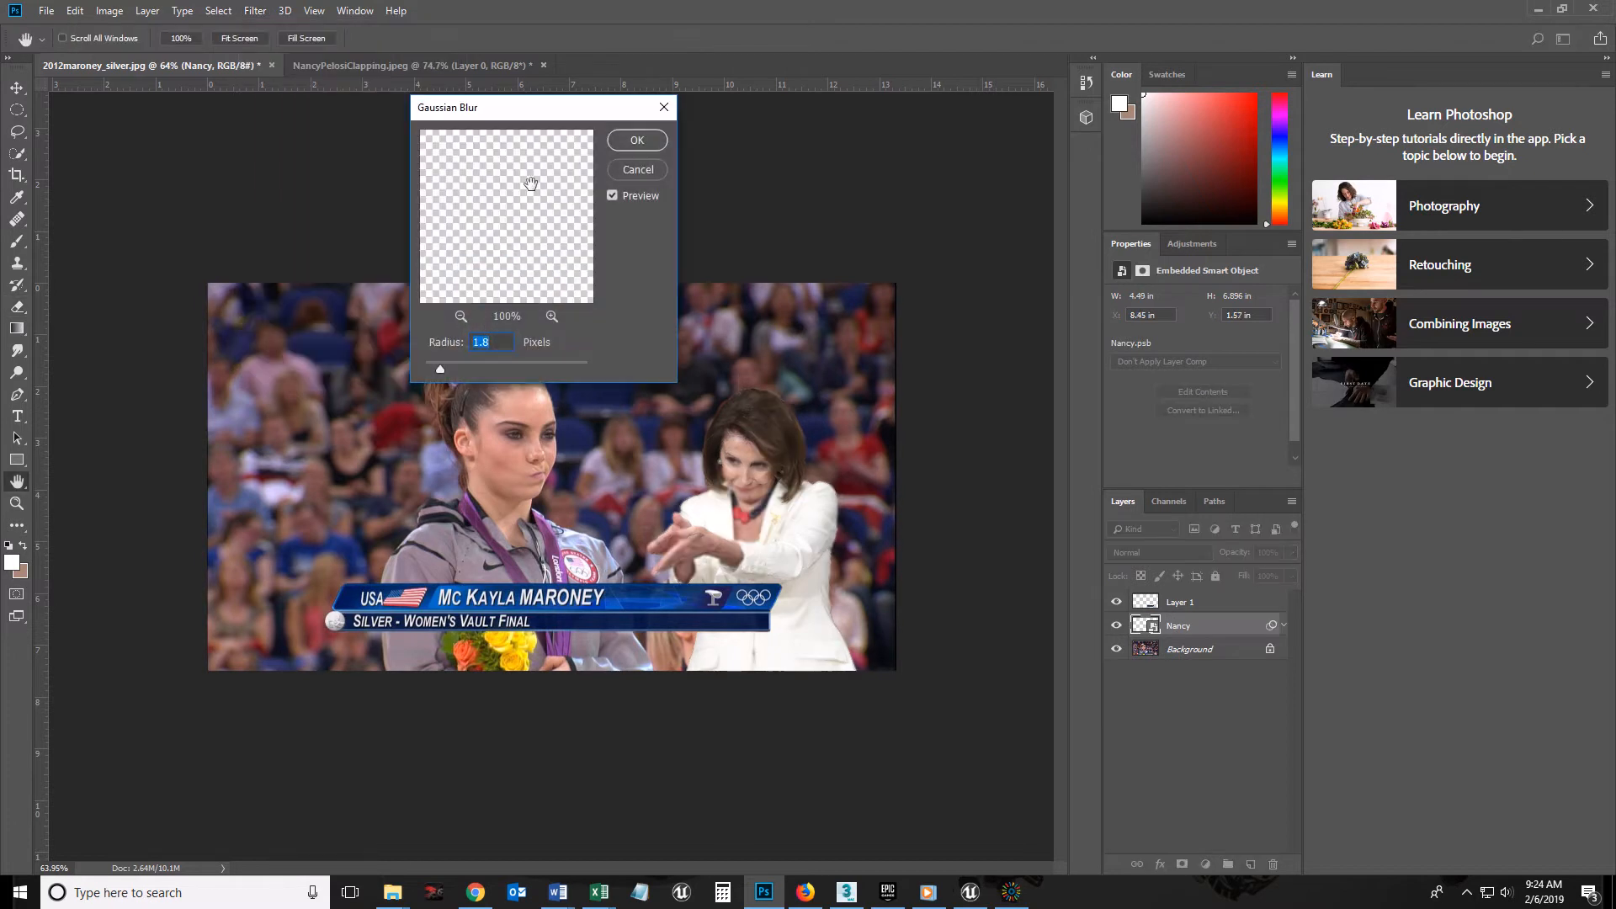
drag(540, 108, 912, 226)
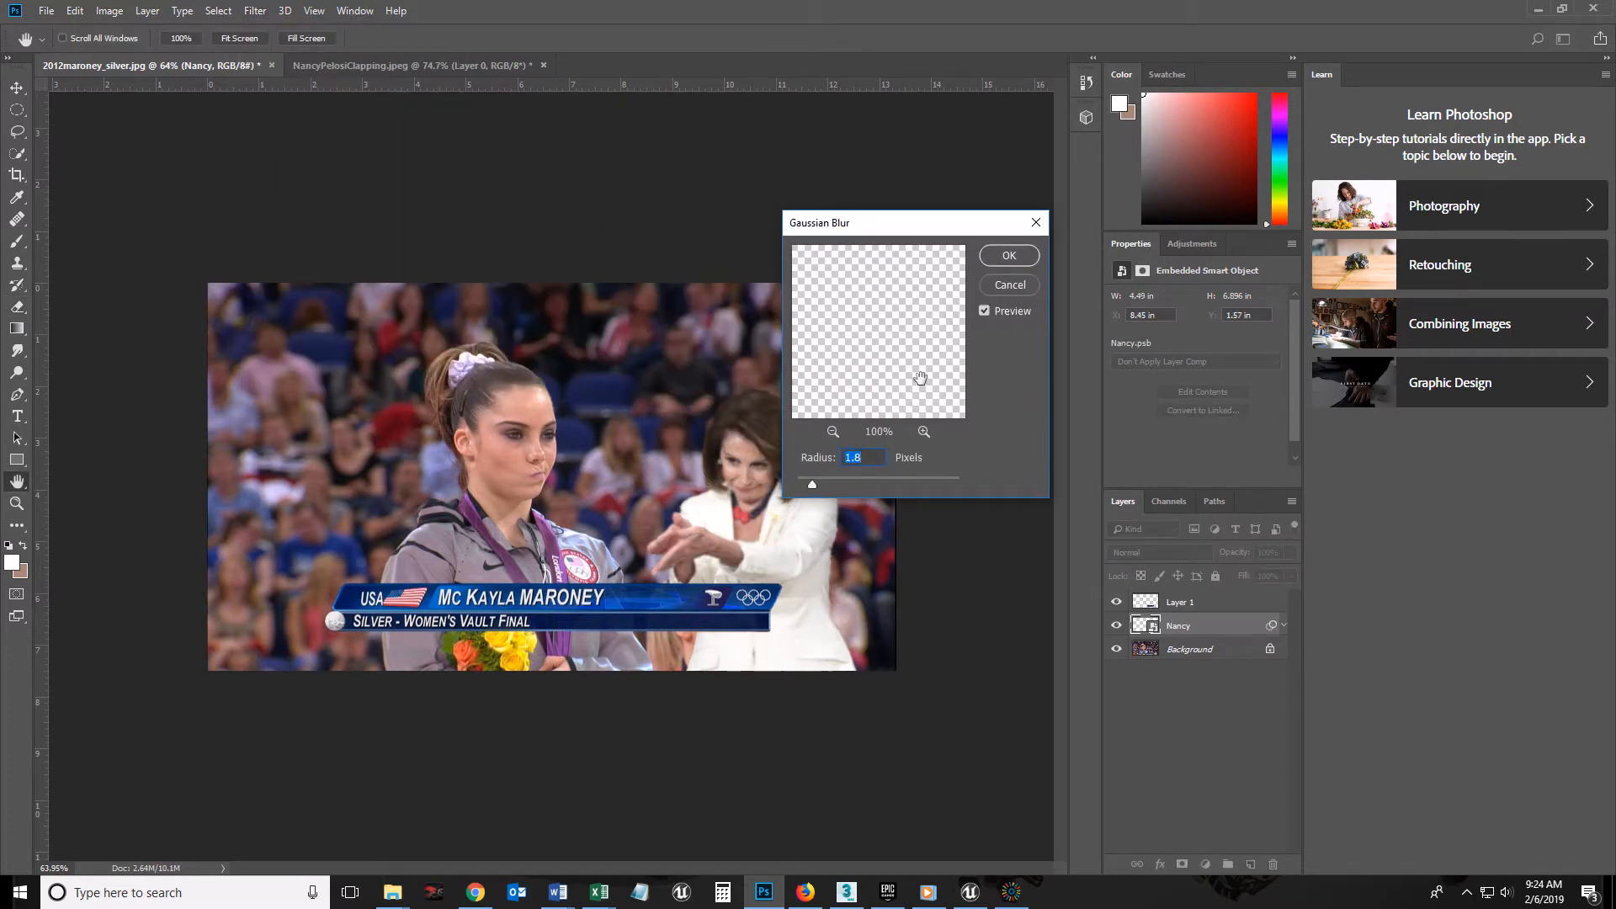
Set the Gaussian Blur radius to 1.4 pixels and apply it to the Nancy layer as a smart filter.
click(833, 432)
click(833, 432)
click(832, 431)
click(832, 432)
drag(940, 360, 898, 359)
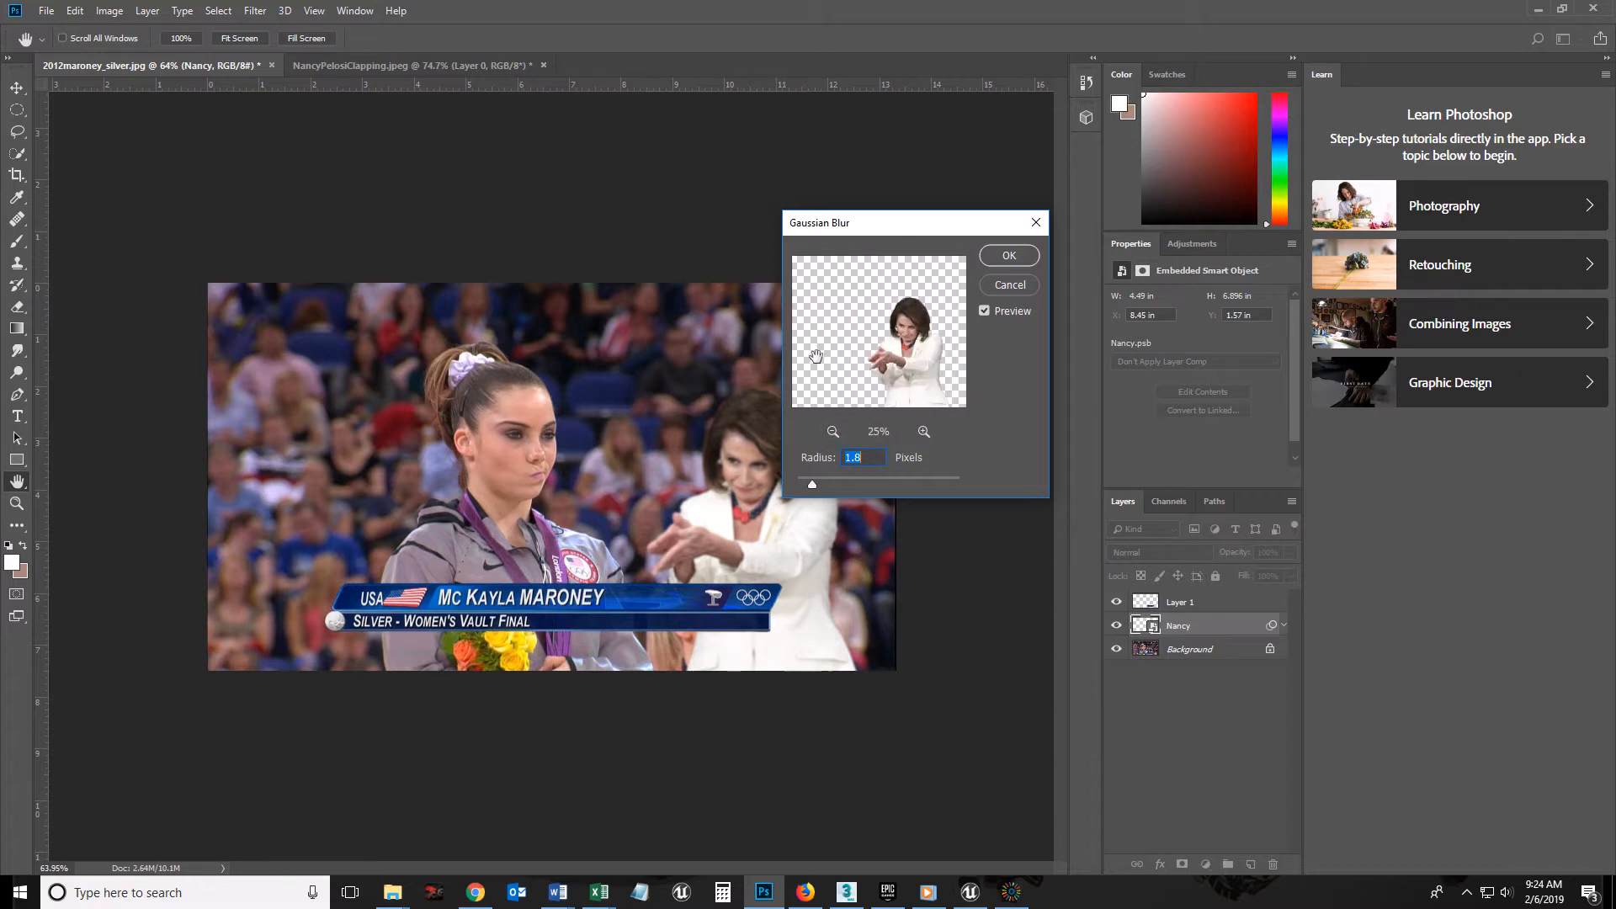
click(921, 431)
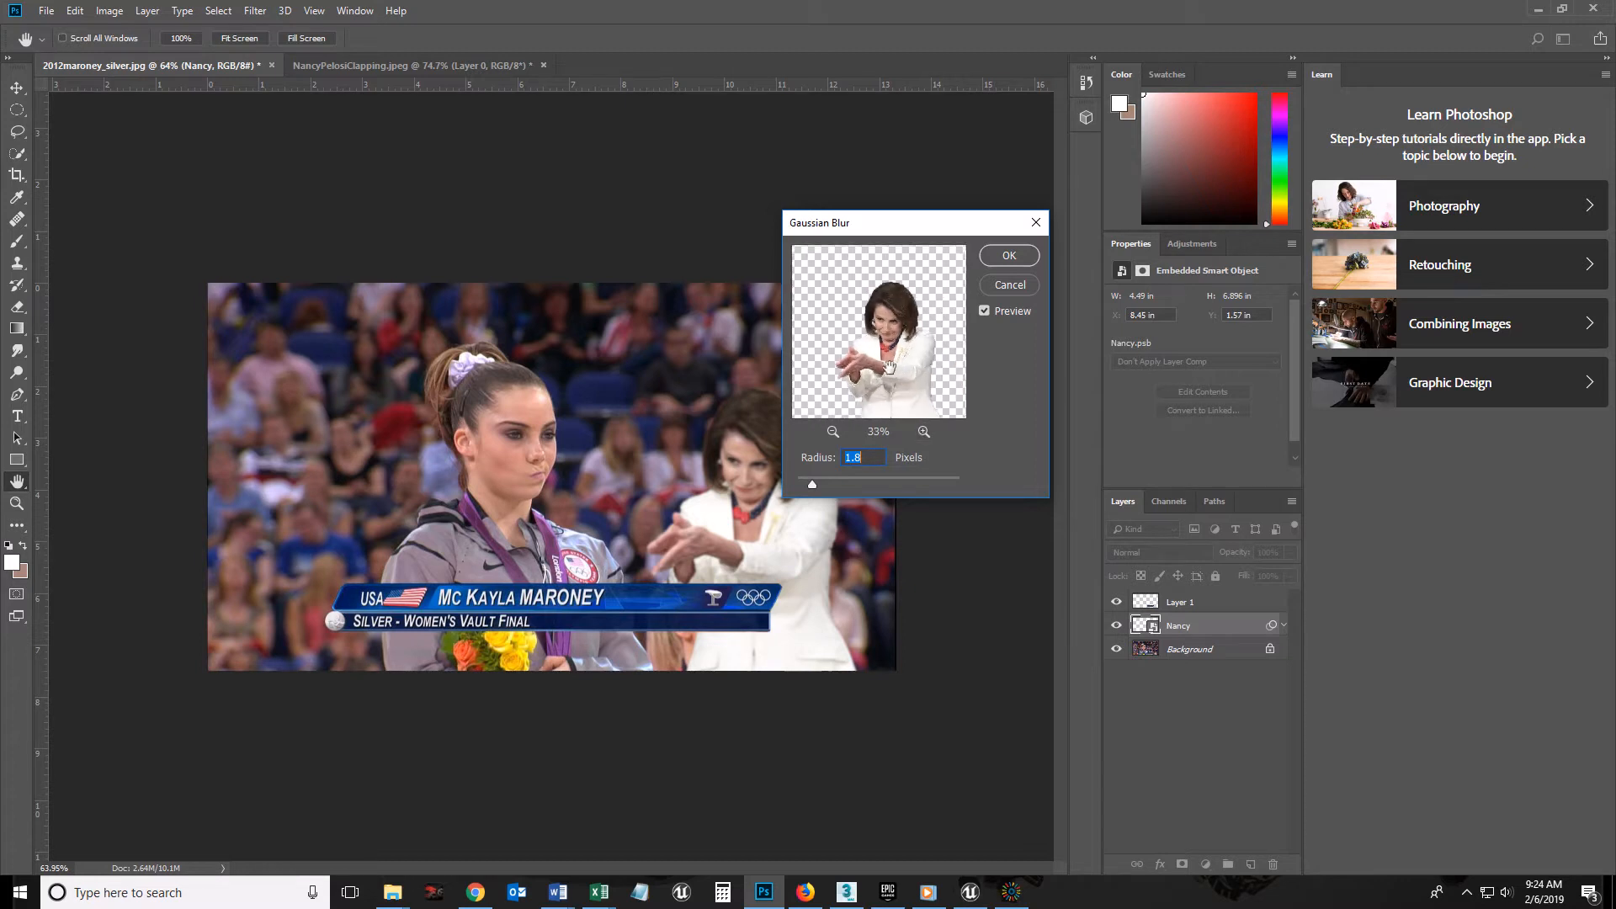
click(923, 431)
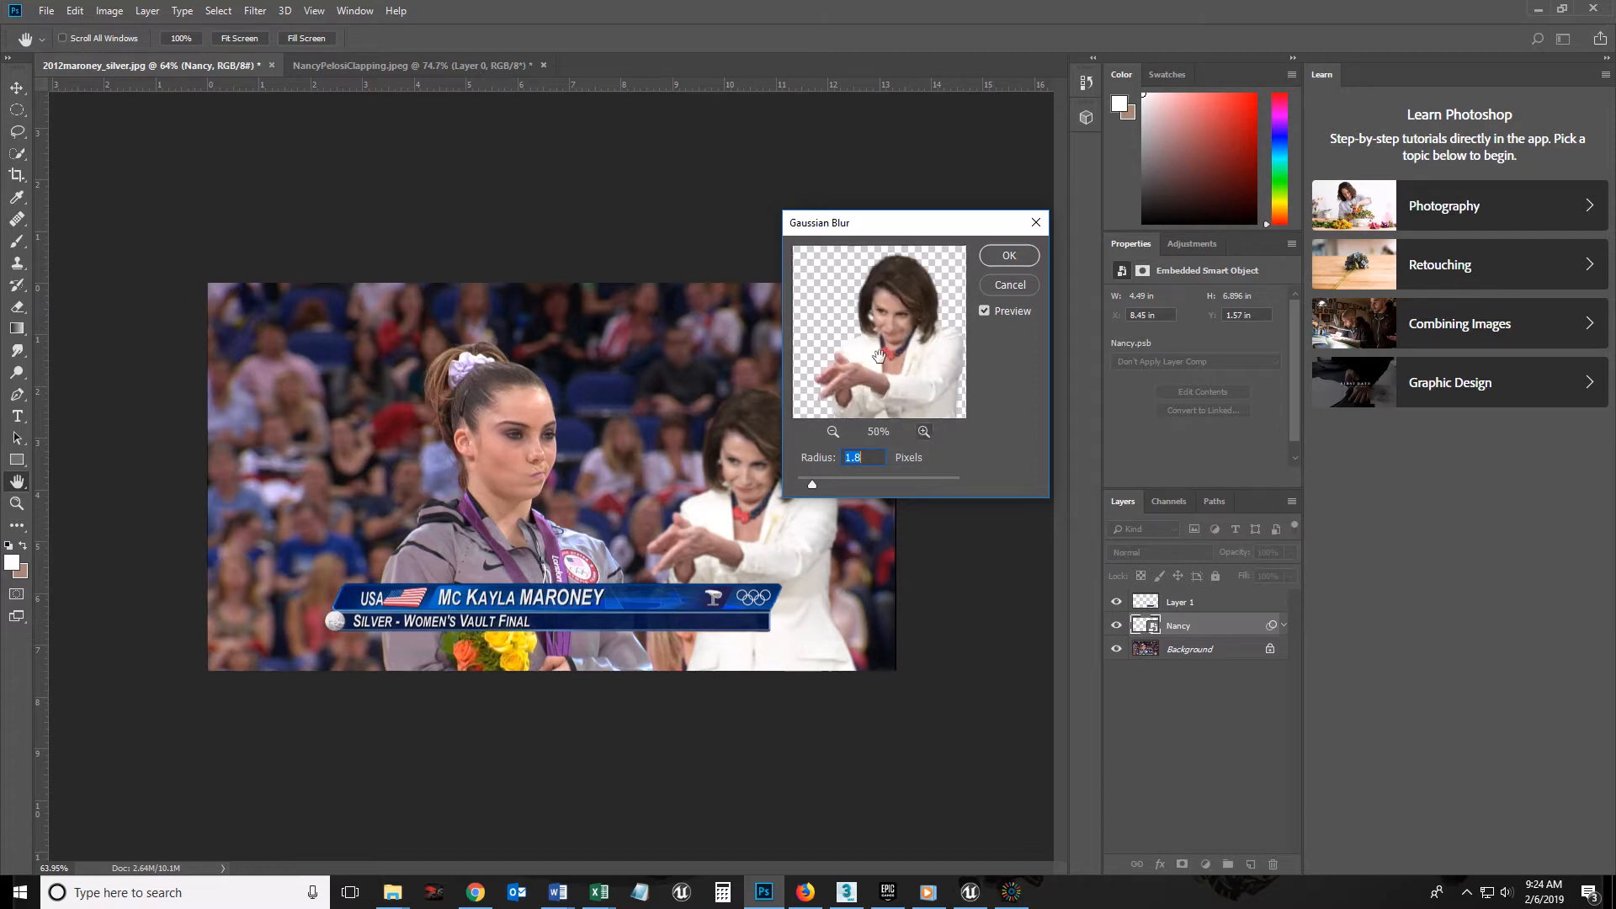
click(924, 431)
click(923, 431)
drag(922, 388, 867, 383)
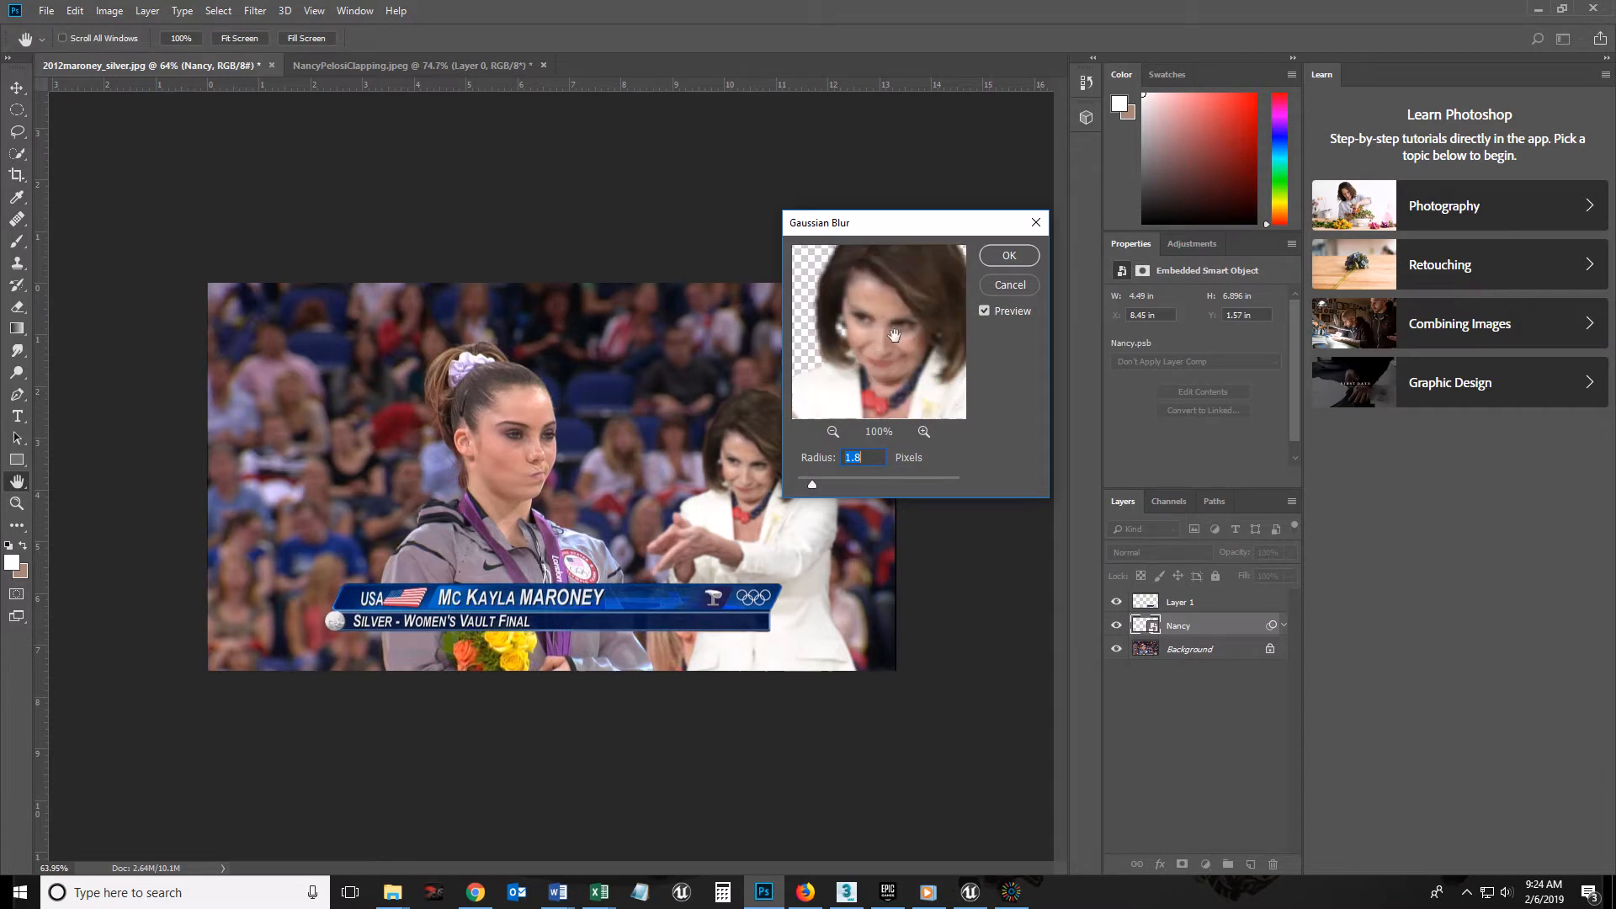
drag(811, 480, 809, 485)
drag(861, 371, 863, 355)
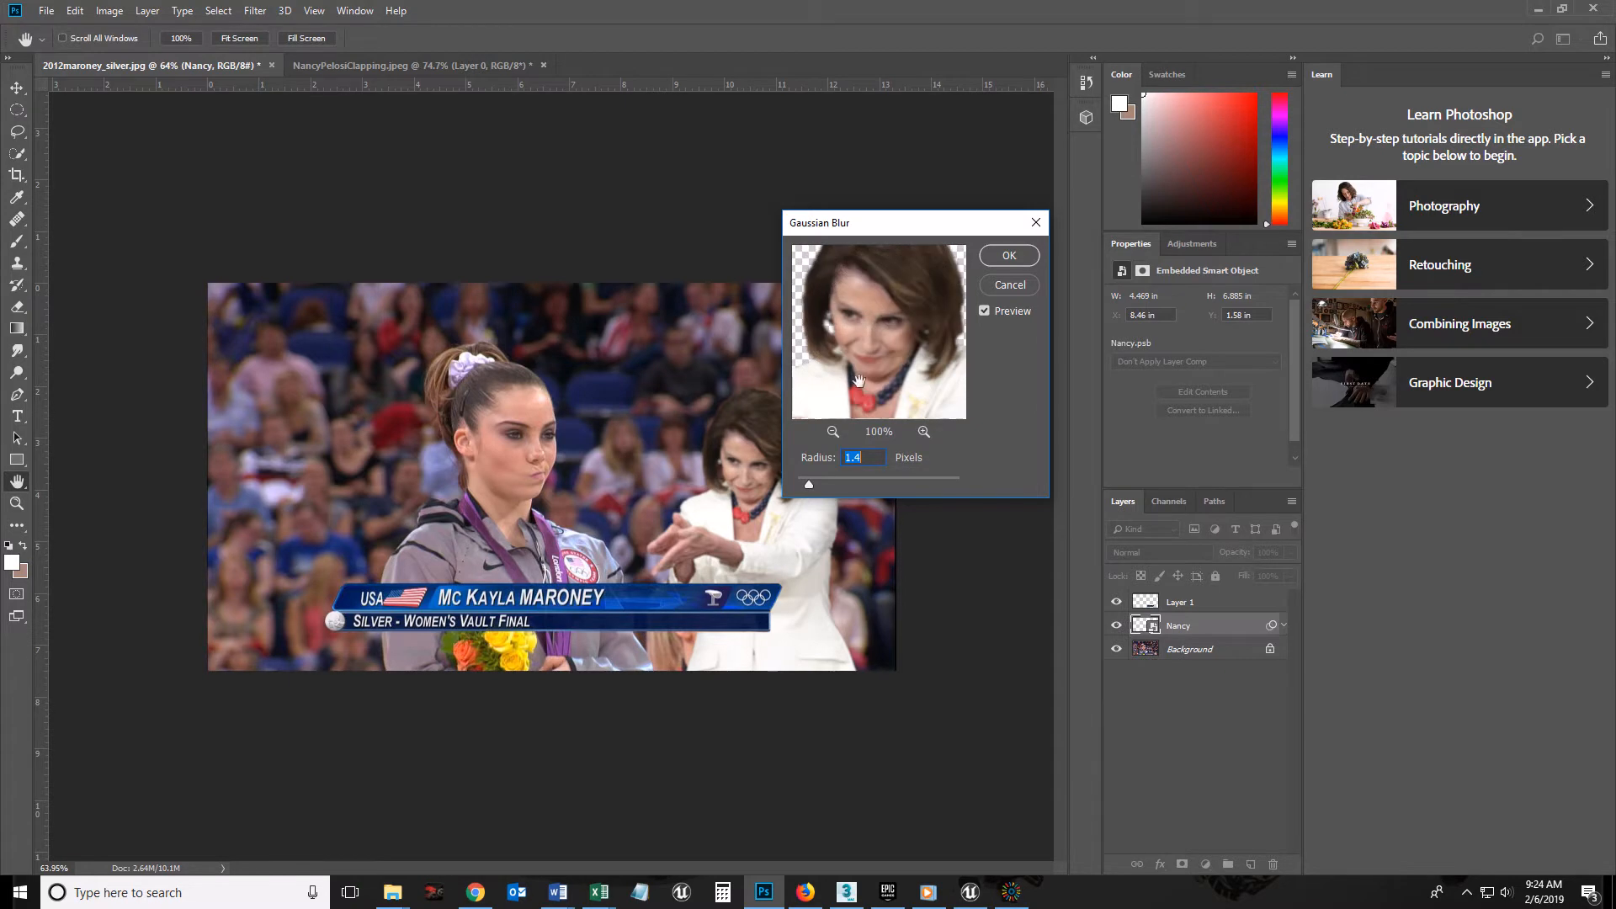
click(1009, 255)
key(e)
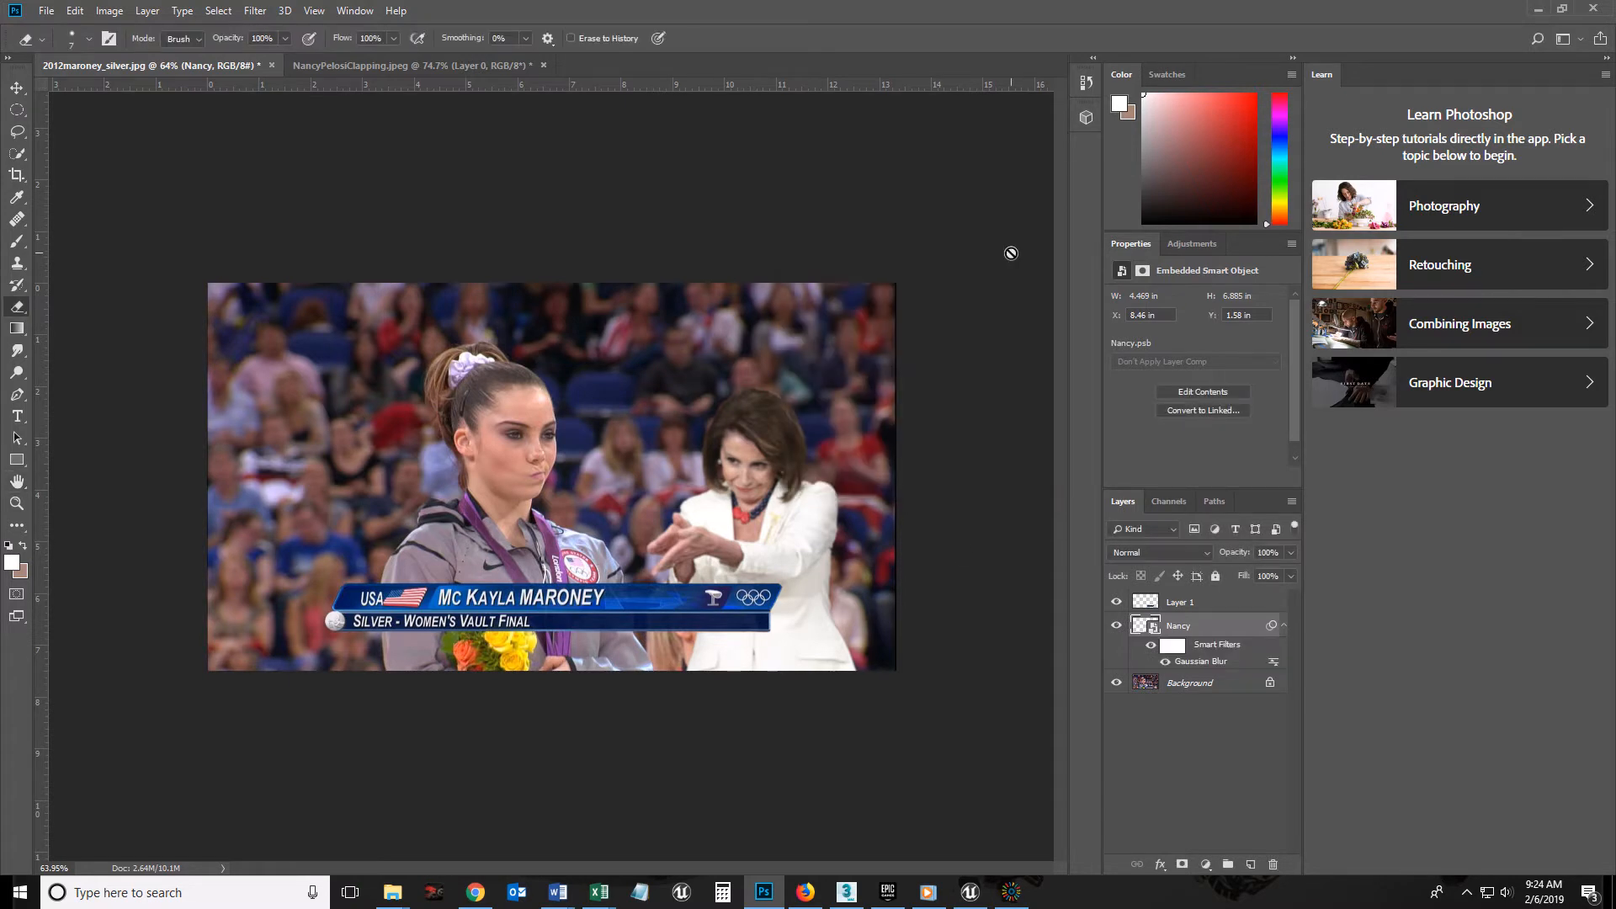
click(1166, 662)
click(1011, 892)
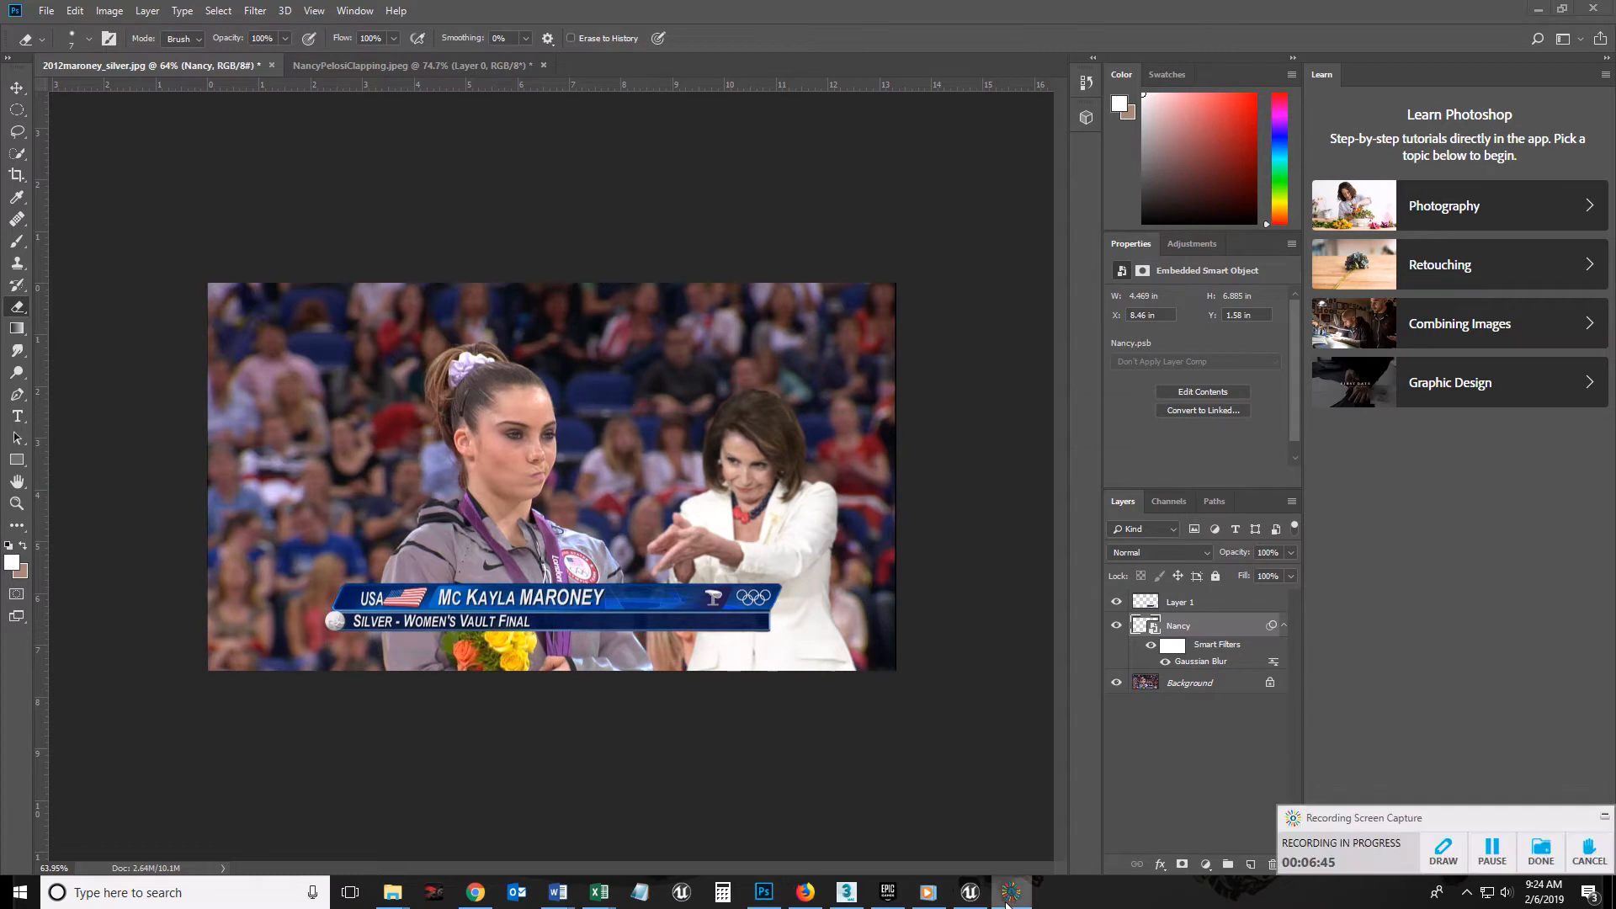
click(1604, 816)
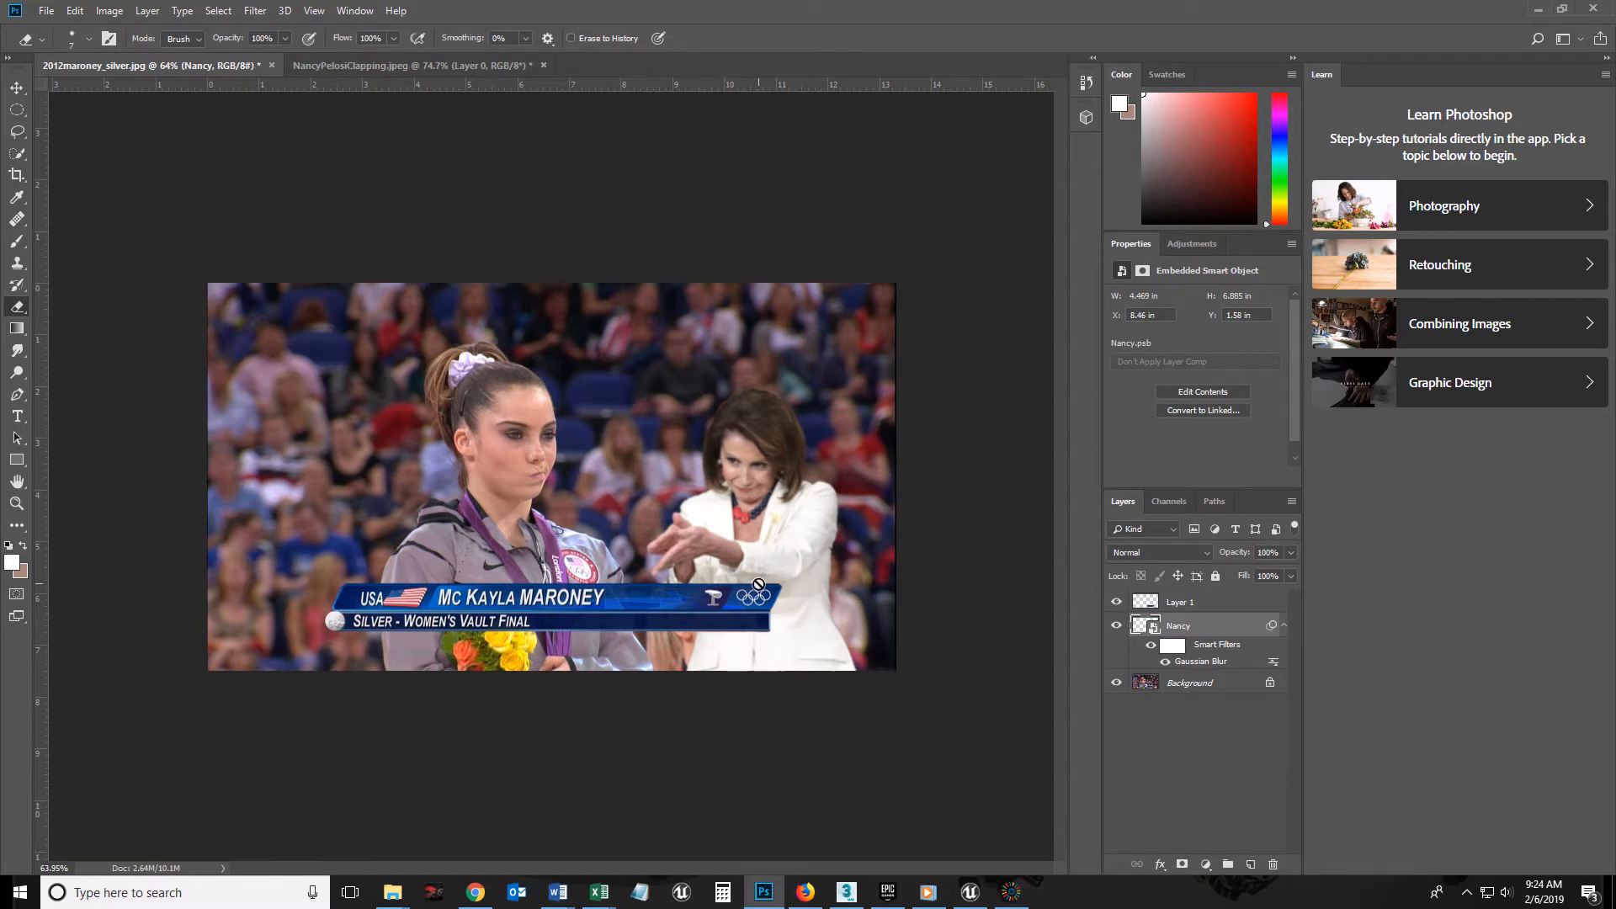
Try darkening only the Nancy layer with a clipped Hue/Saturation adjustment at Lightness -33, and delete that adjustment layer.
click(1188, 246)
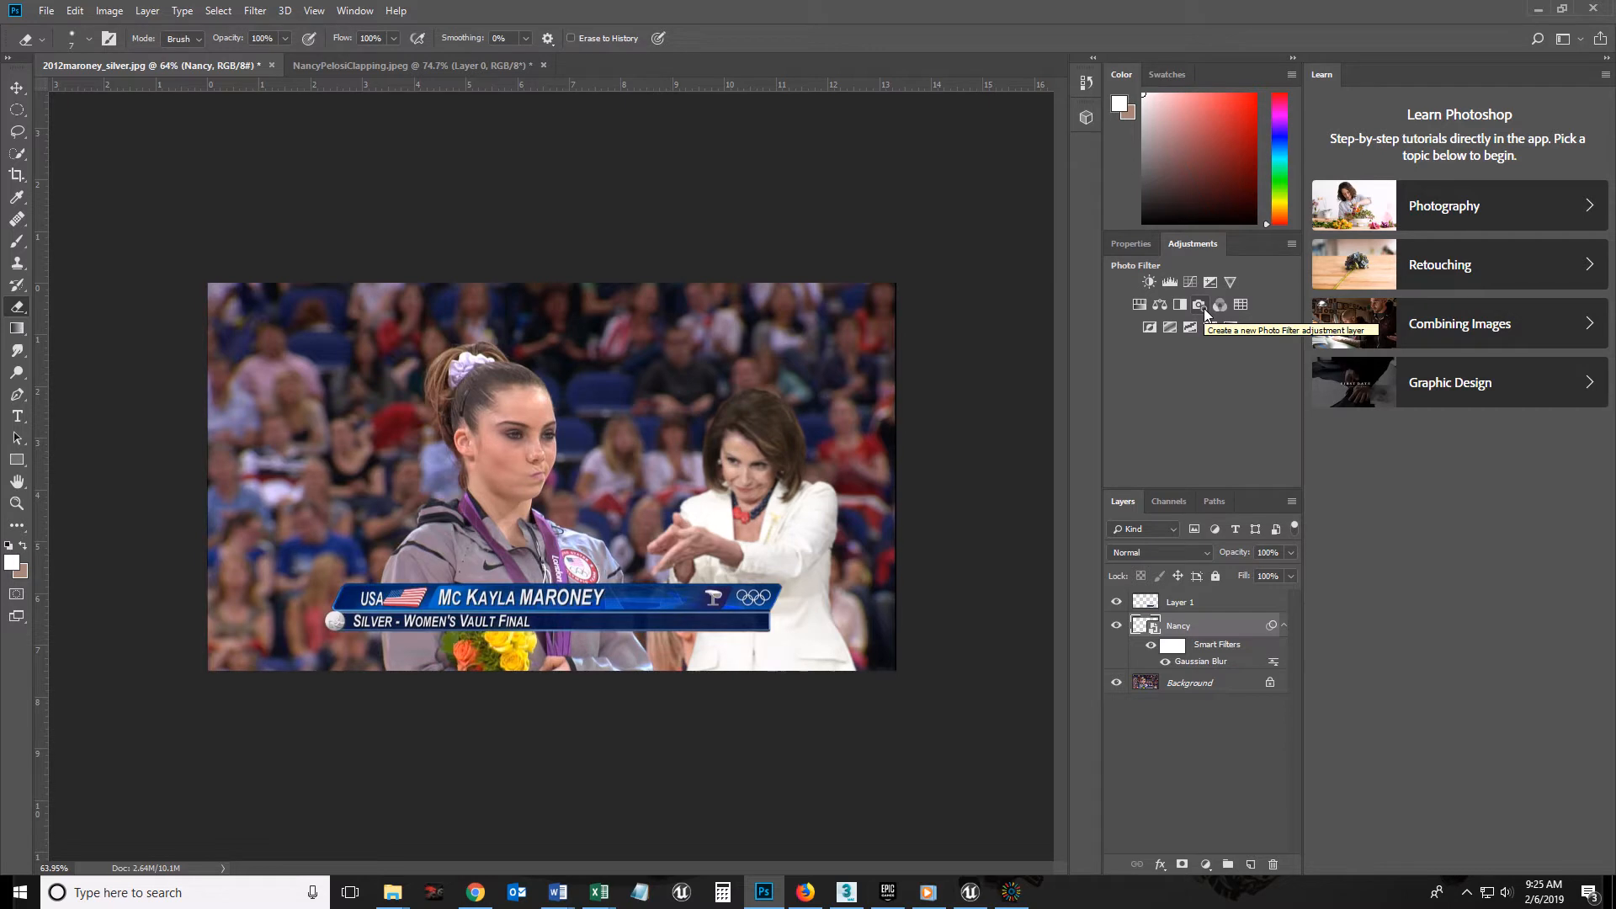
click(1139, 305)
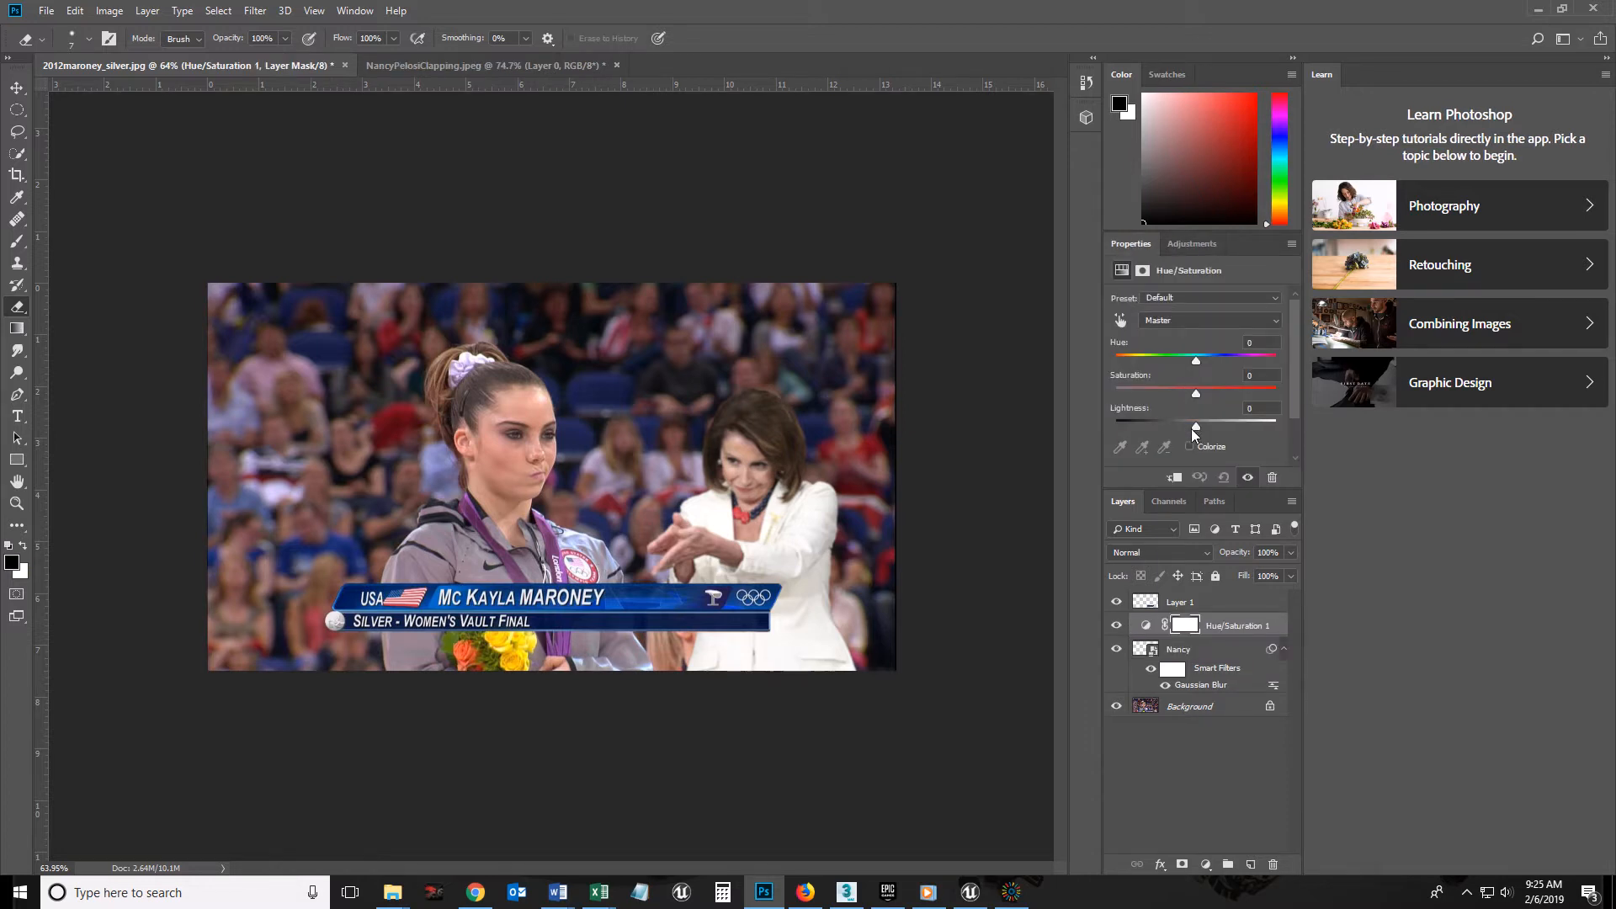
mouse_move(1196, 429)
mouse_down()
mouse_move(1144, 431)
mouse_move(1163, 429)
mouse_up()
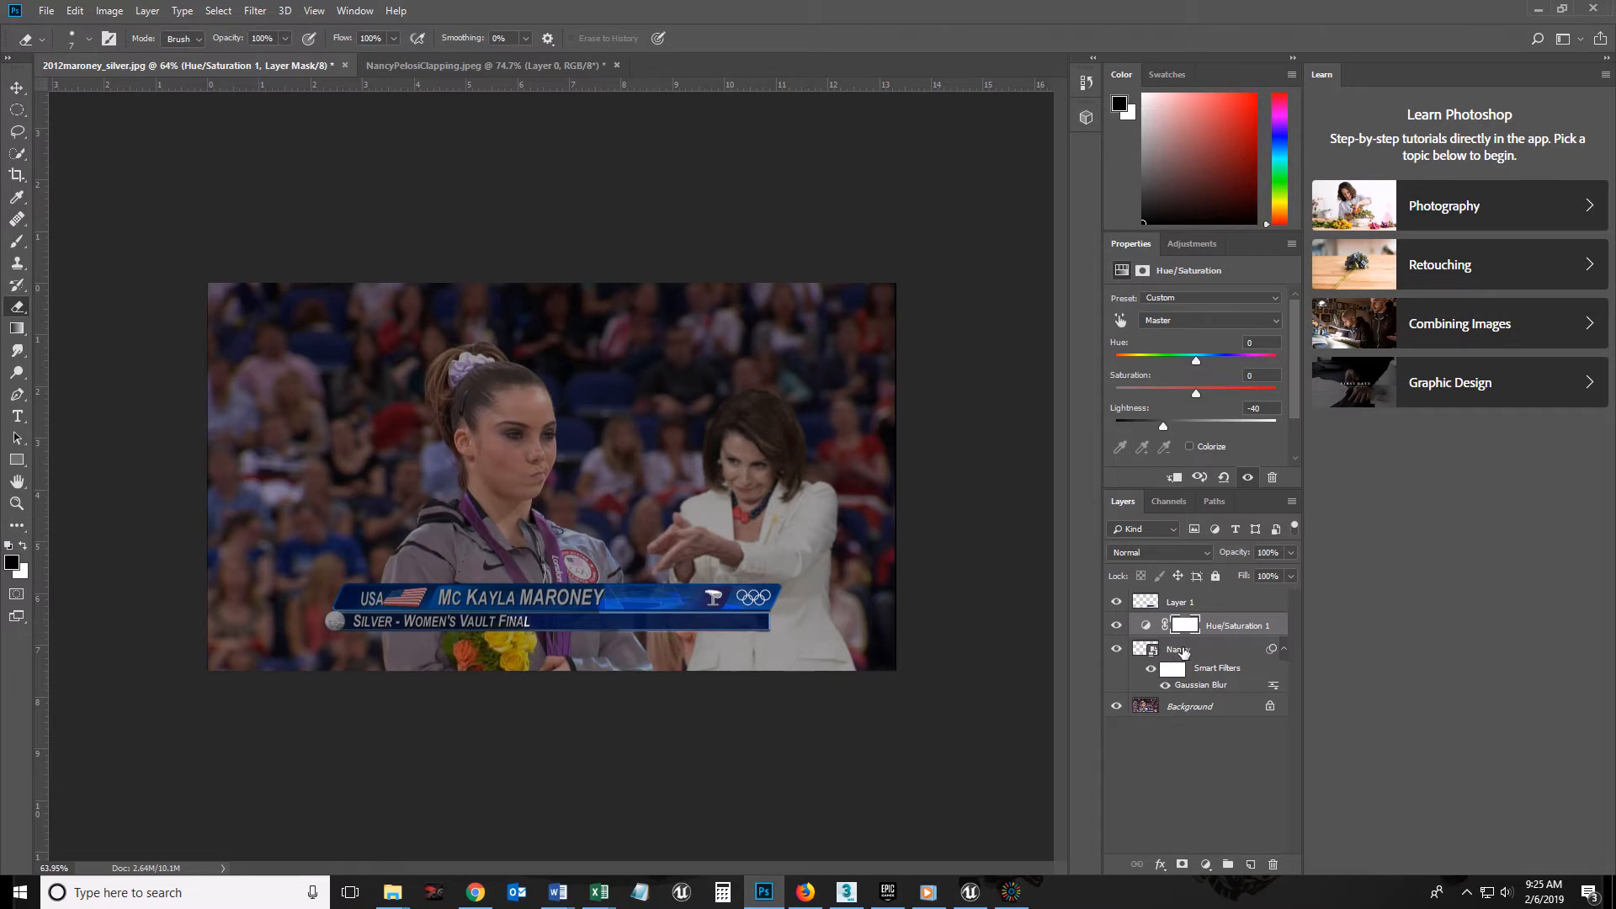
click(1172, 479)
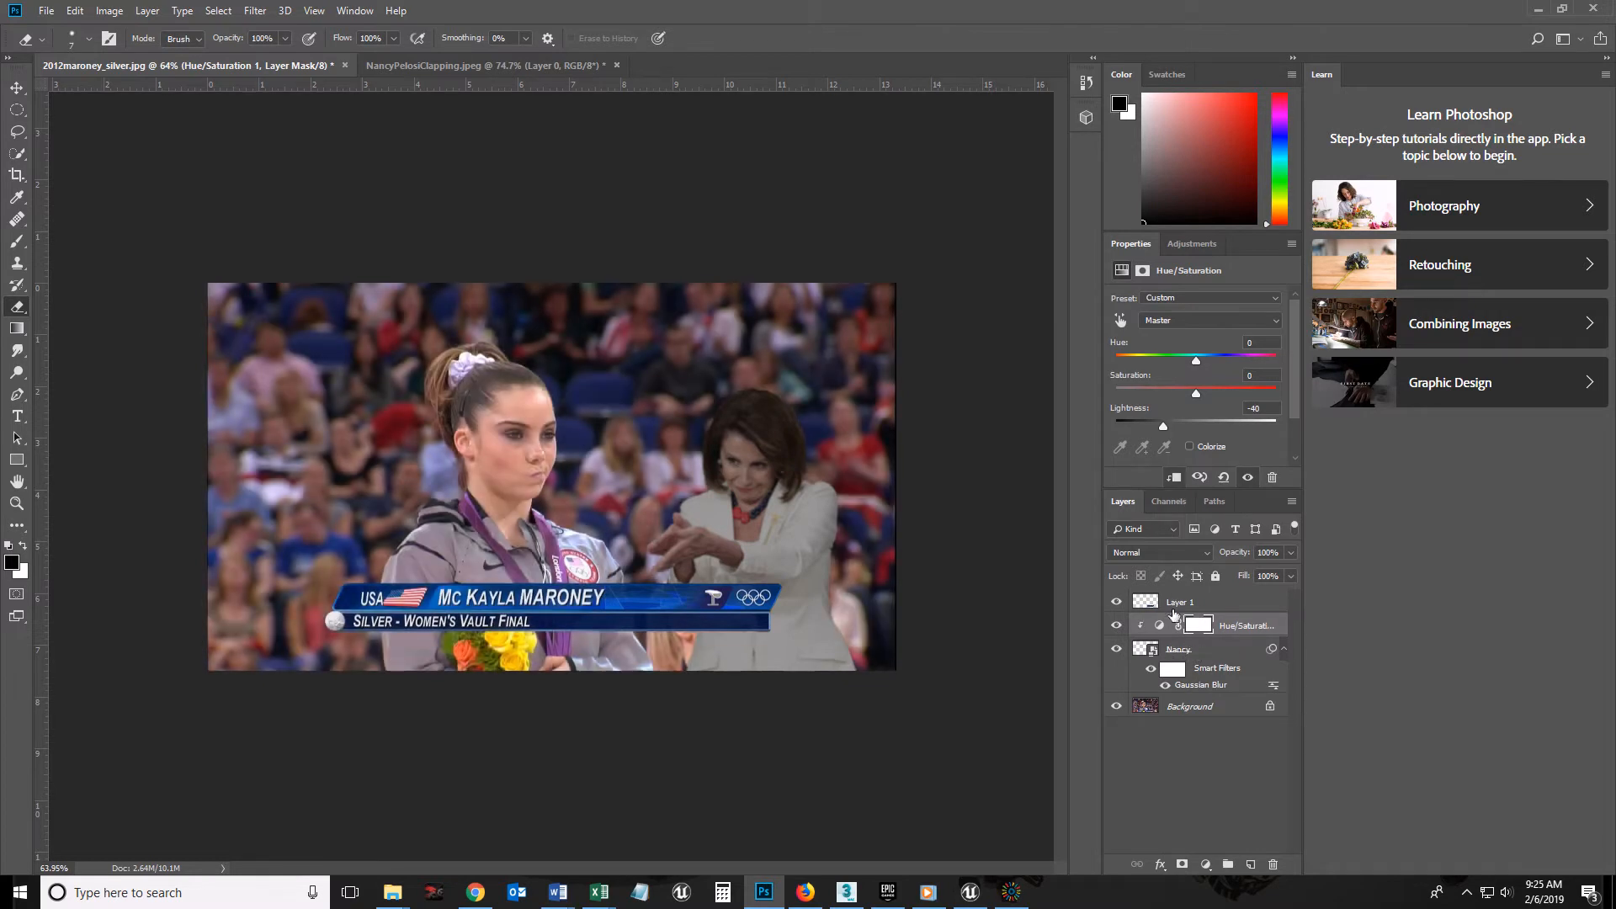
drag(1153, 426, 1169, 423)
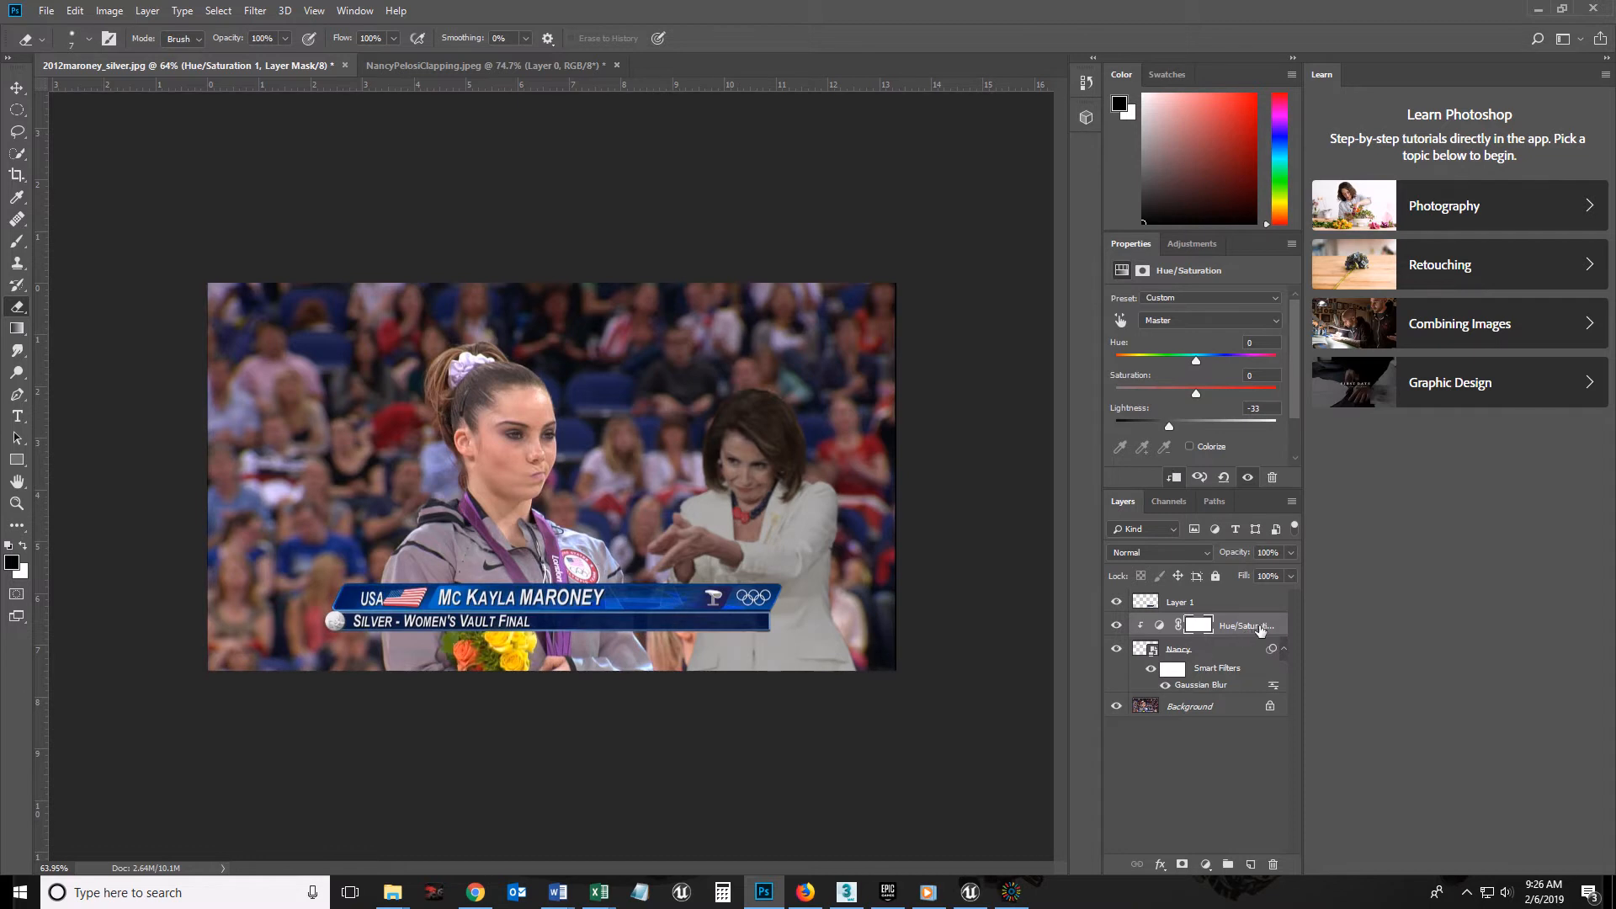
drag(1260, 630, 1273, 862)
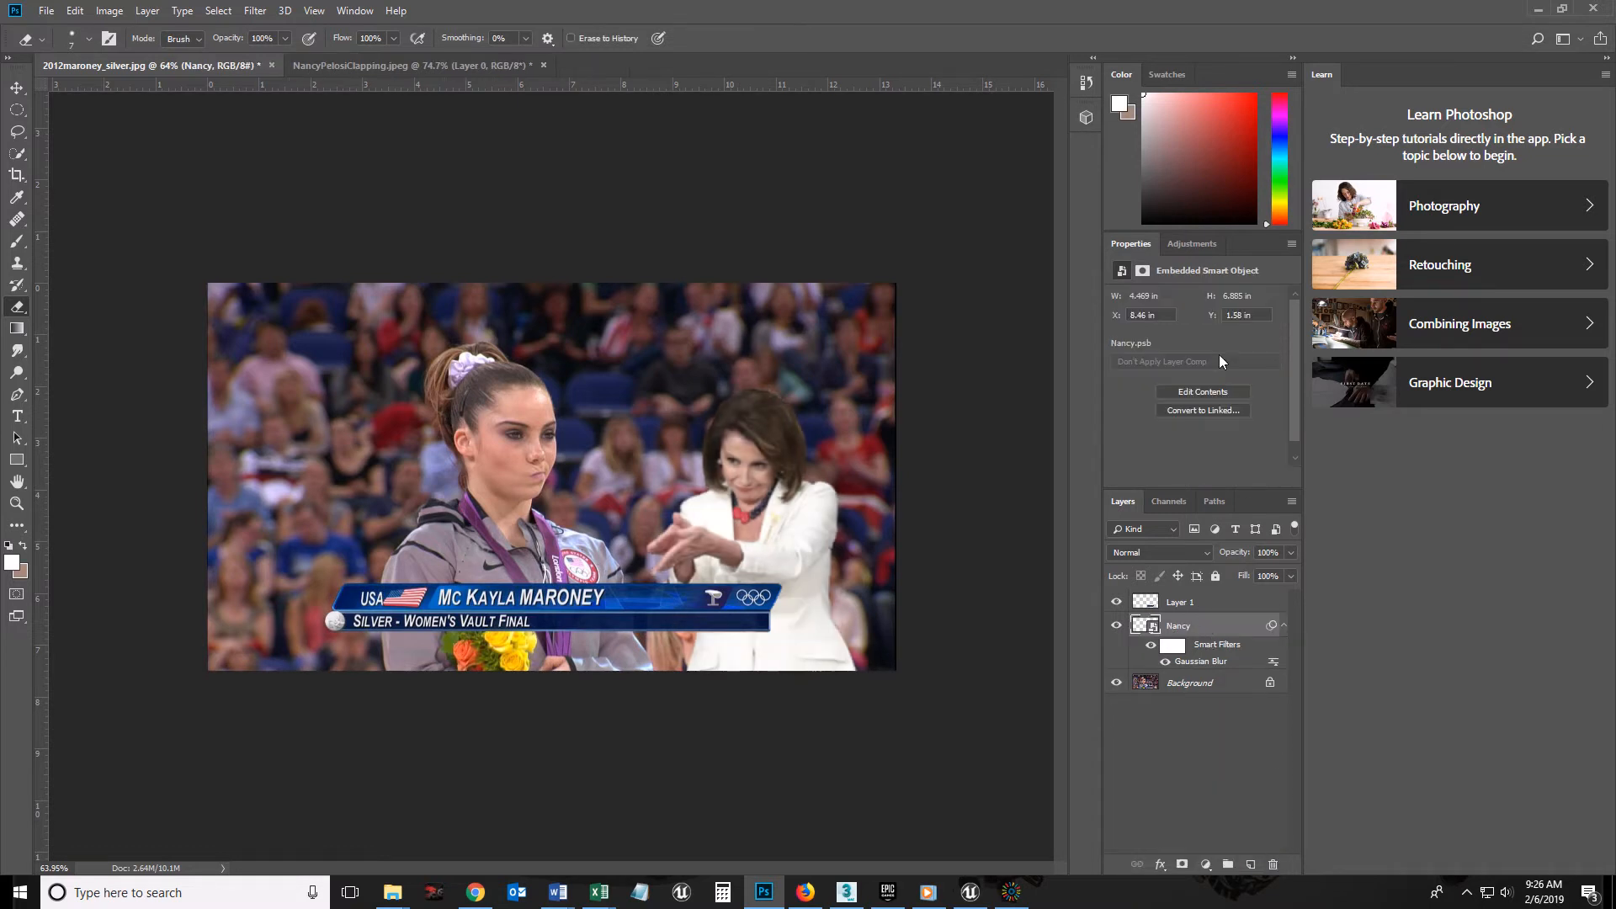
Add a Levels adjustment clipped to the Nancy layer, with black input 6 and midtone 0.81.
click(1175, 249)
click(1161, 282)
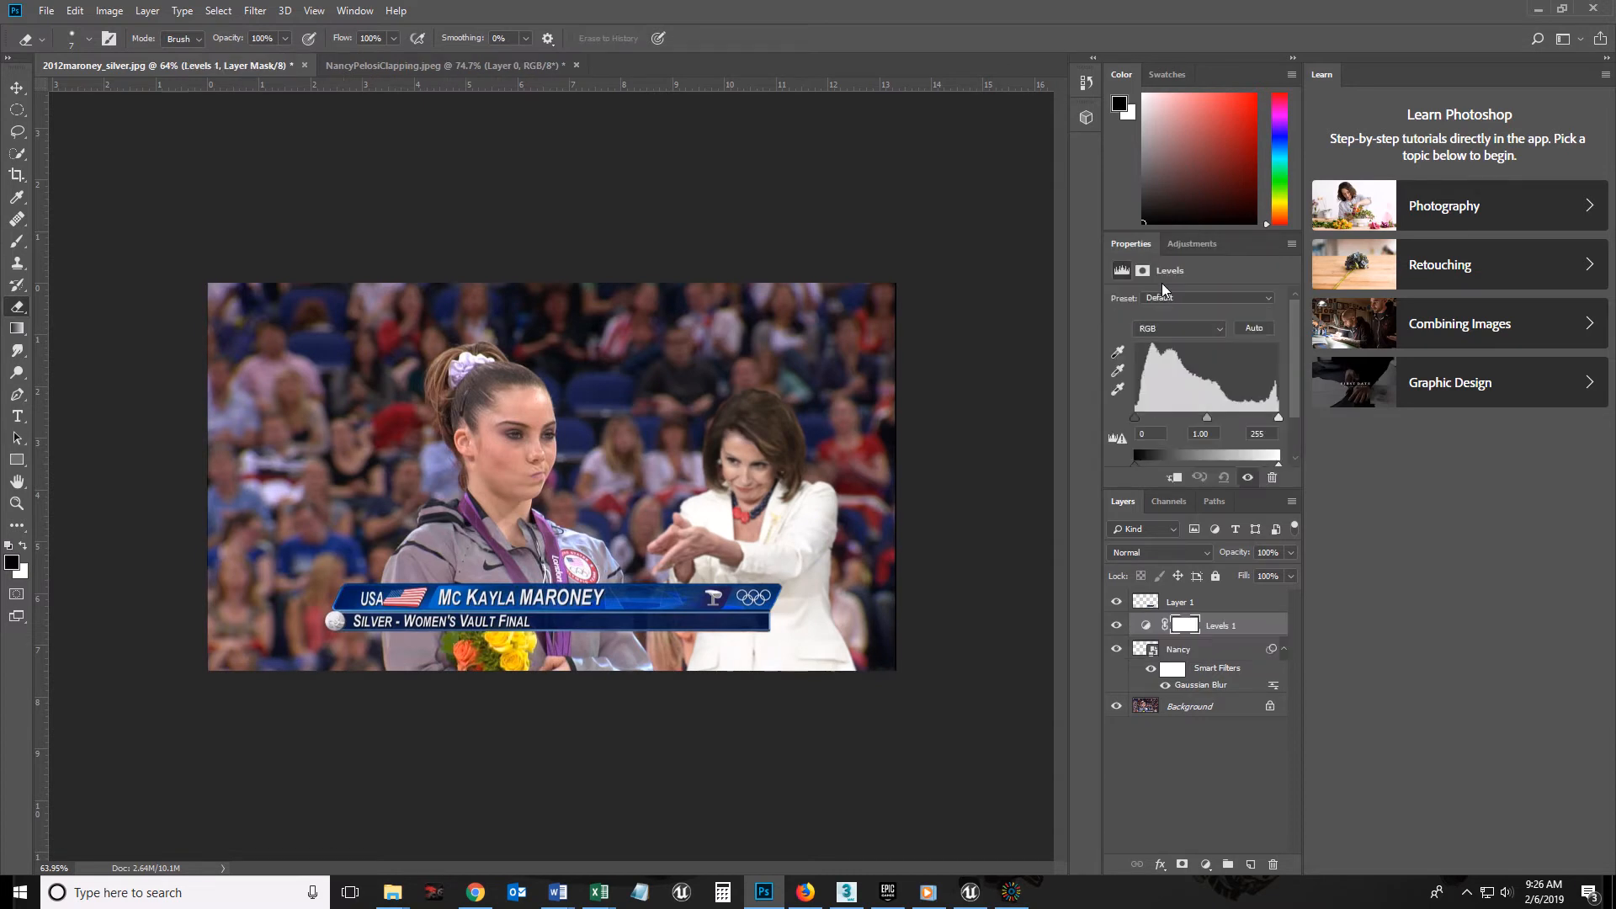
click(1175, 478)
drag(1135, 415, 1216, 415)
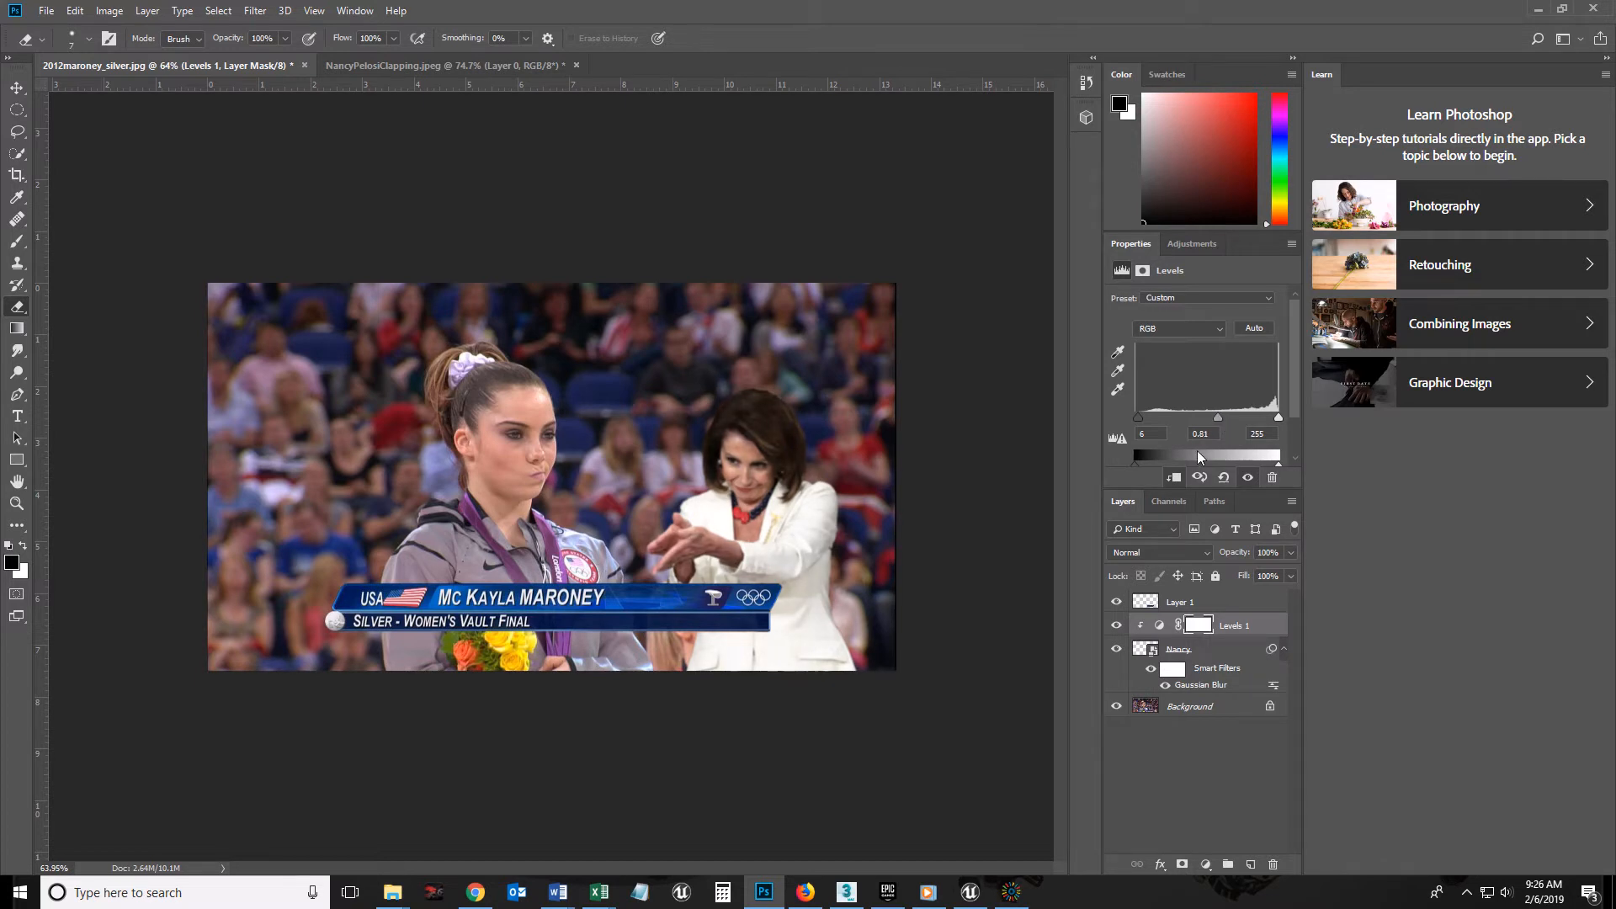
Compare the woman's tones with and without the Levels adjustment by toggling that layer's visibility.
click(1118, 625)
click(1121, 625)
click(1121, 626)
click(1120, 625)
click(1120, 625)
click(1121, 626)
Edit the Nancy layer's Gaussian Blur smart filter and set its radius to 8.6 pixels.
click(1200, 686)
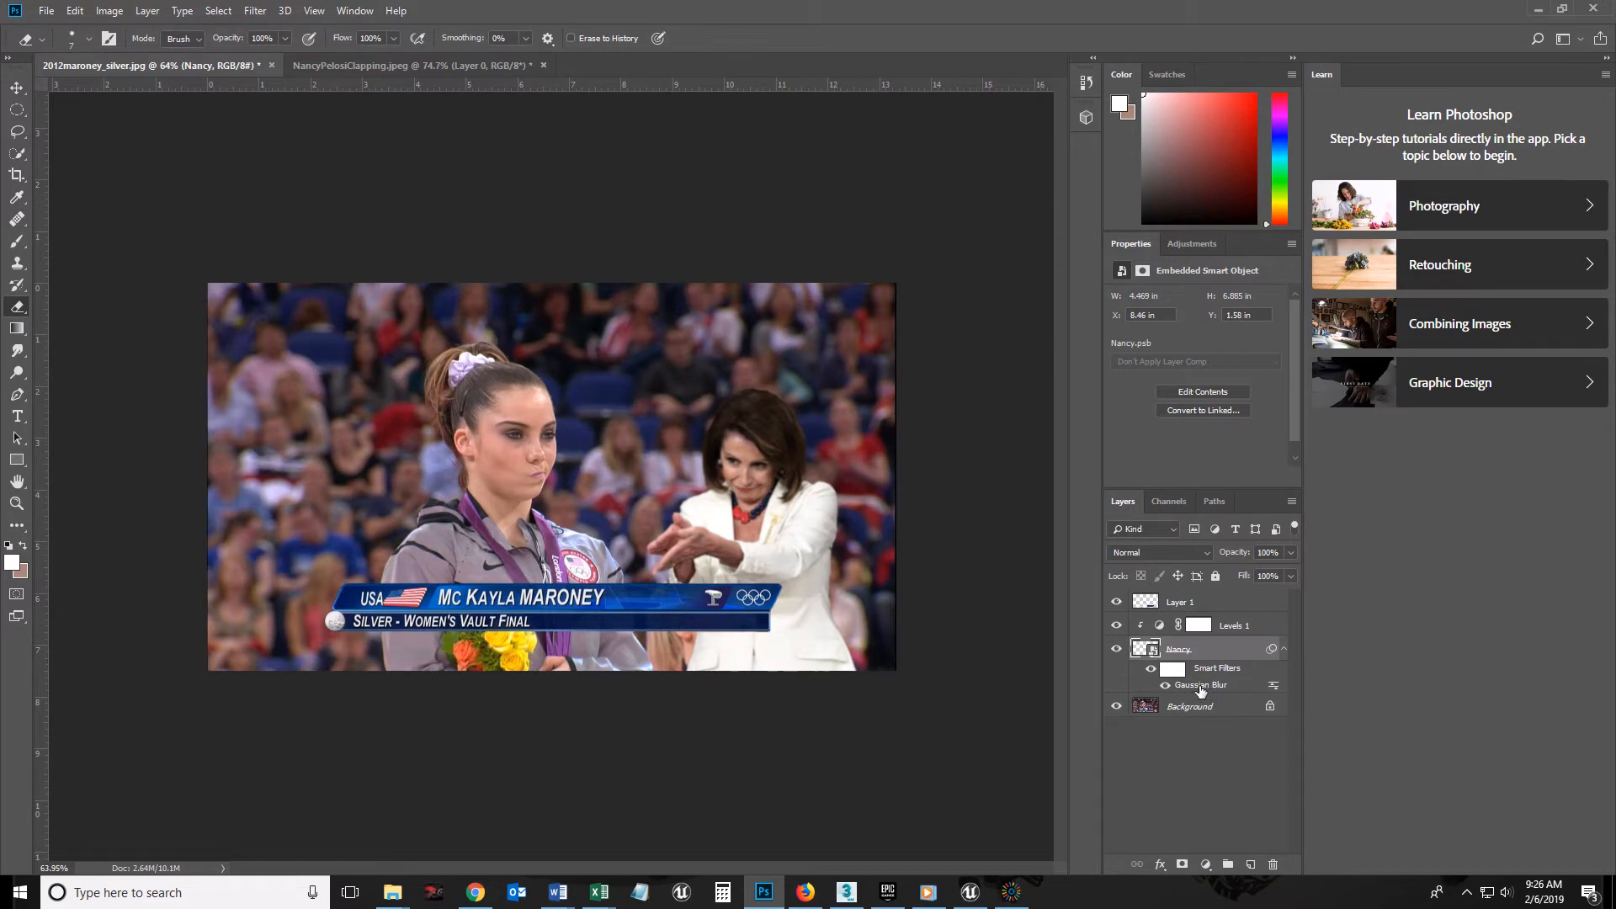
double_click(1200, 686)
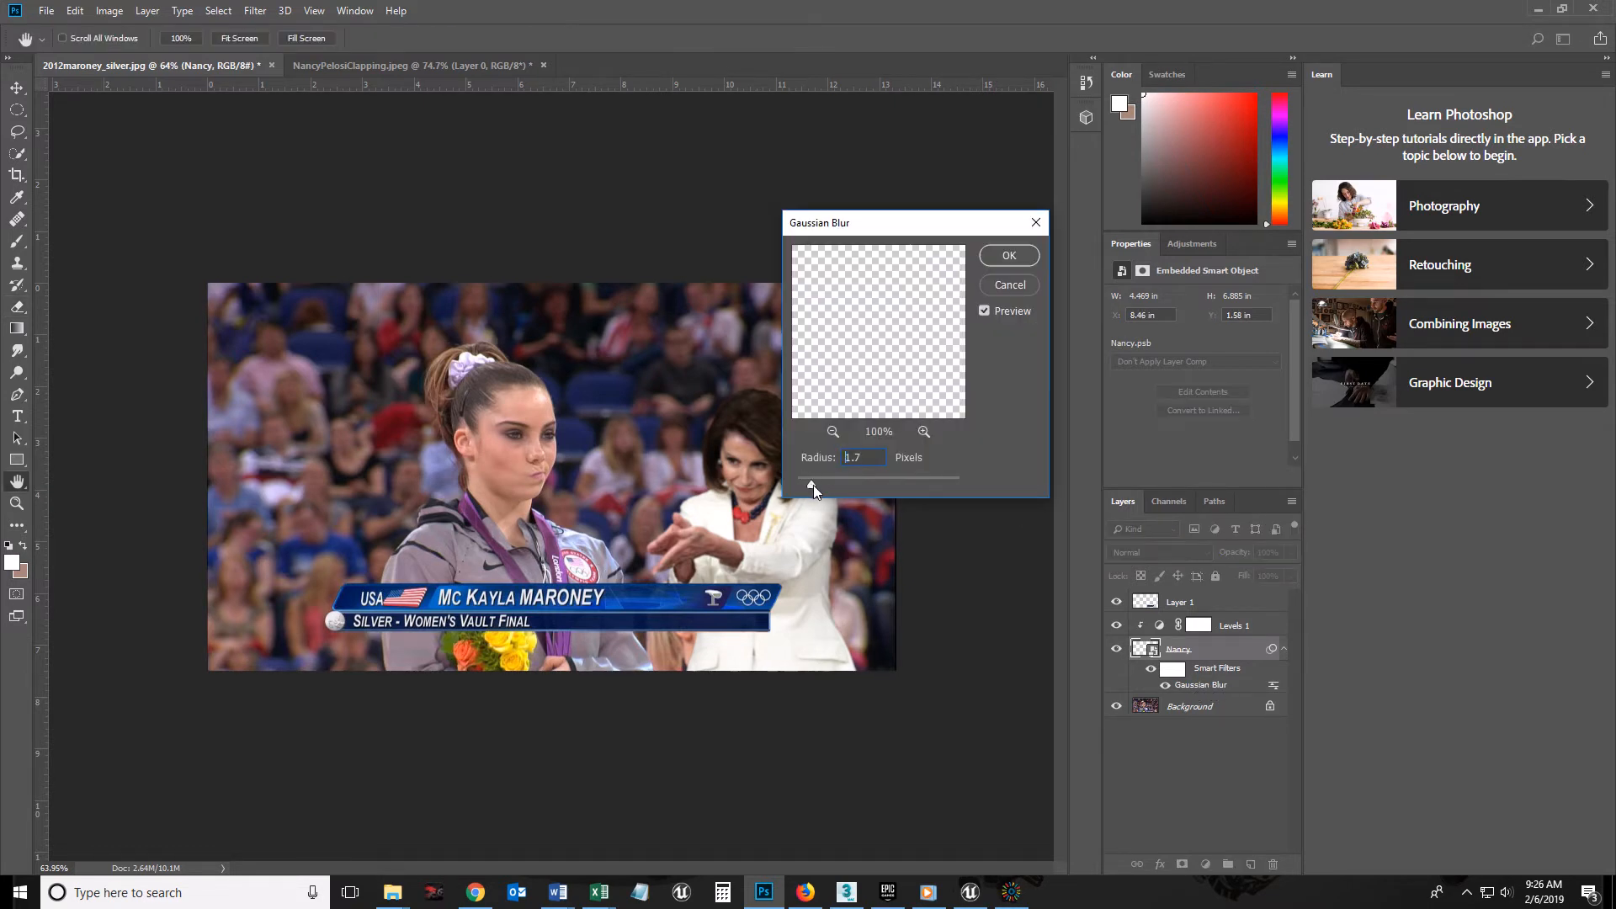
drag(855, 485, 856, 485)
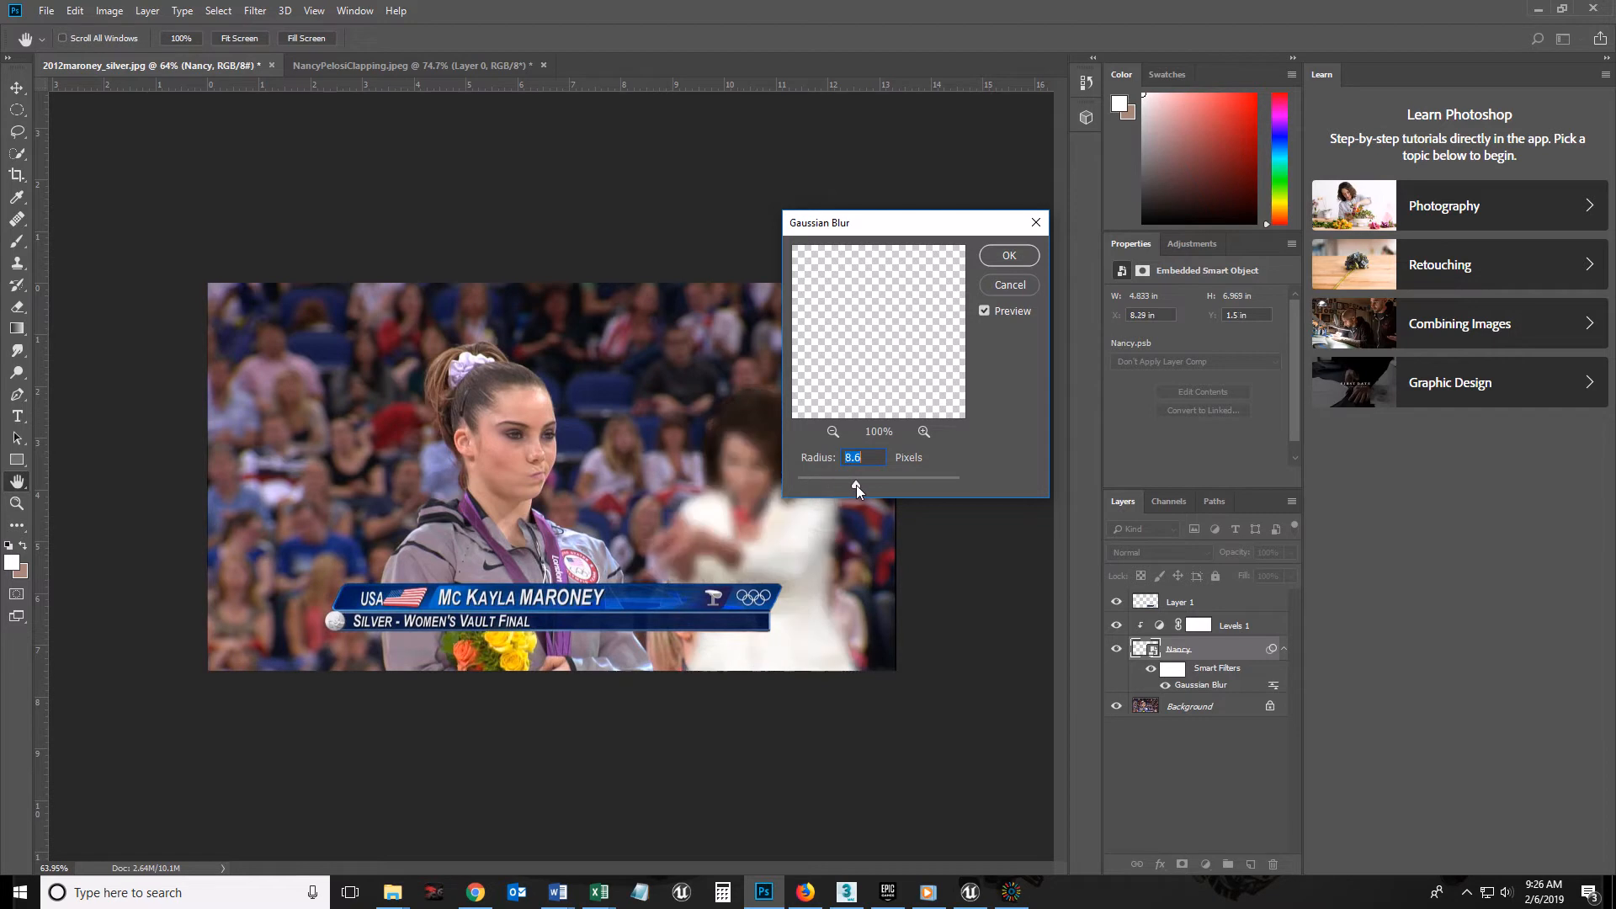
click(1018, 262)
key(e)
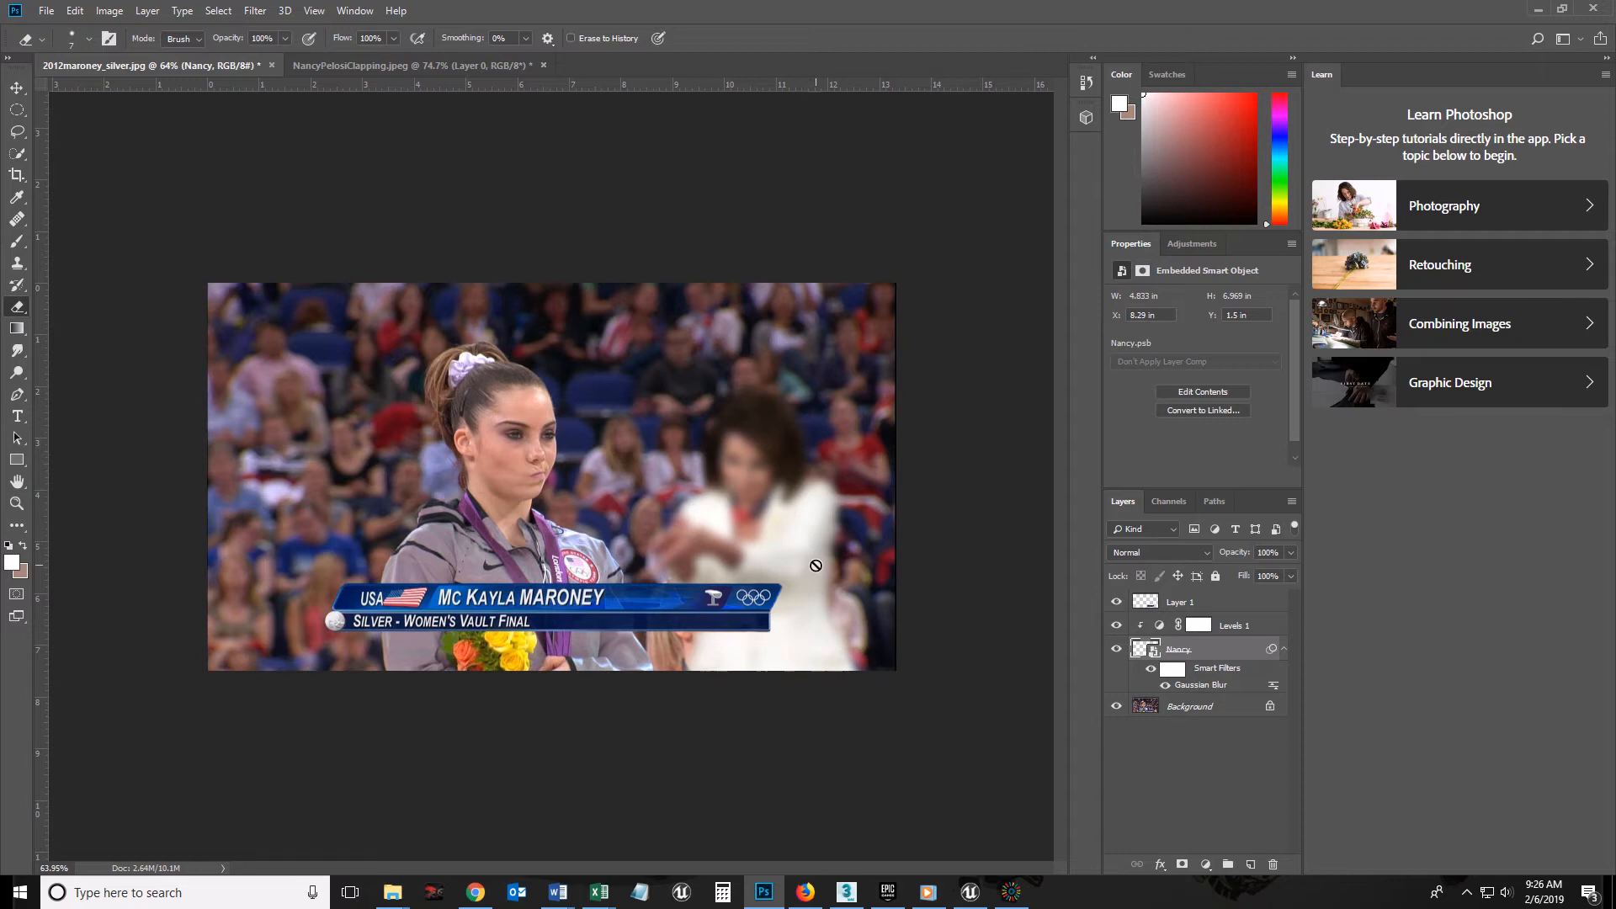
Reduce the Nancy layer's Gaussian Blur smart filter to a radius of 2.3 pixels.
double_click(1203, 686)
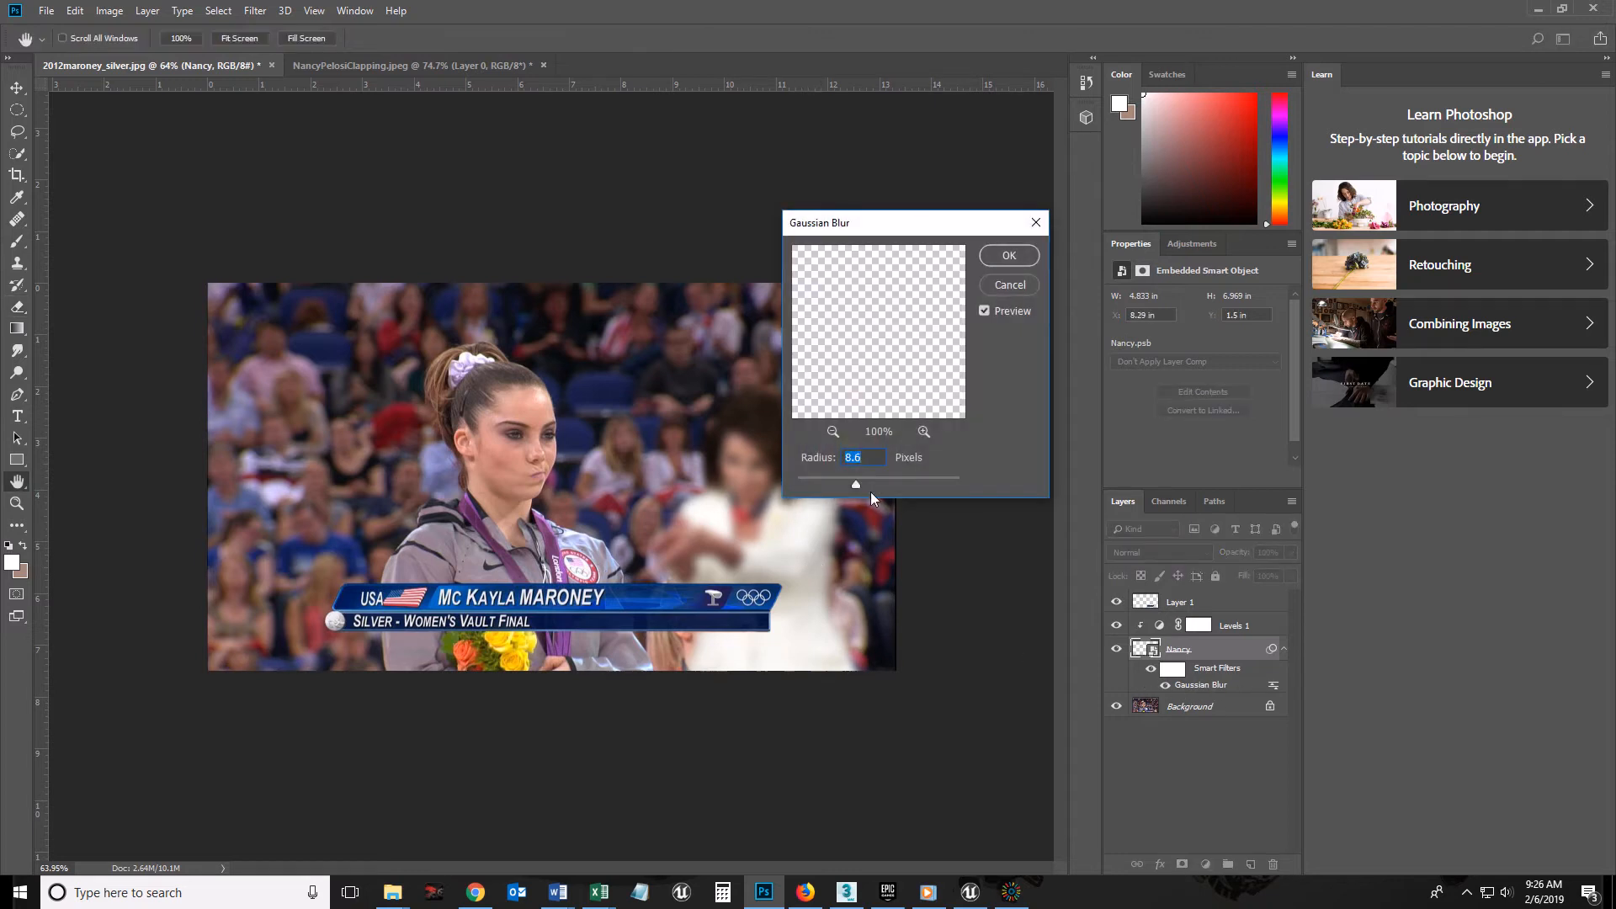
drag(855, 482, 846, 483)
drag(900, 362, 813, 377)
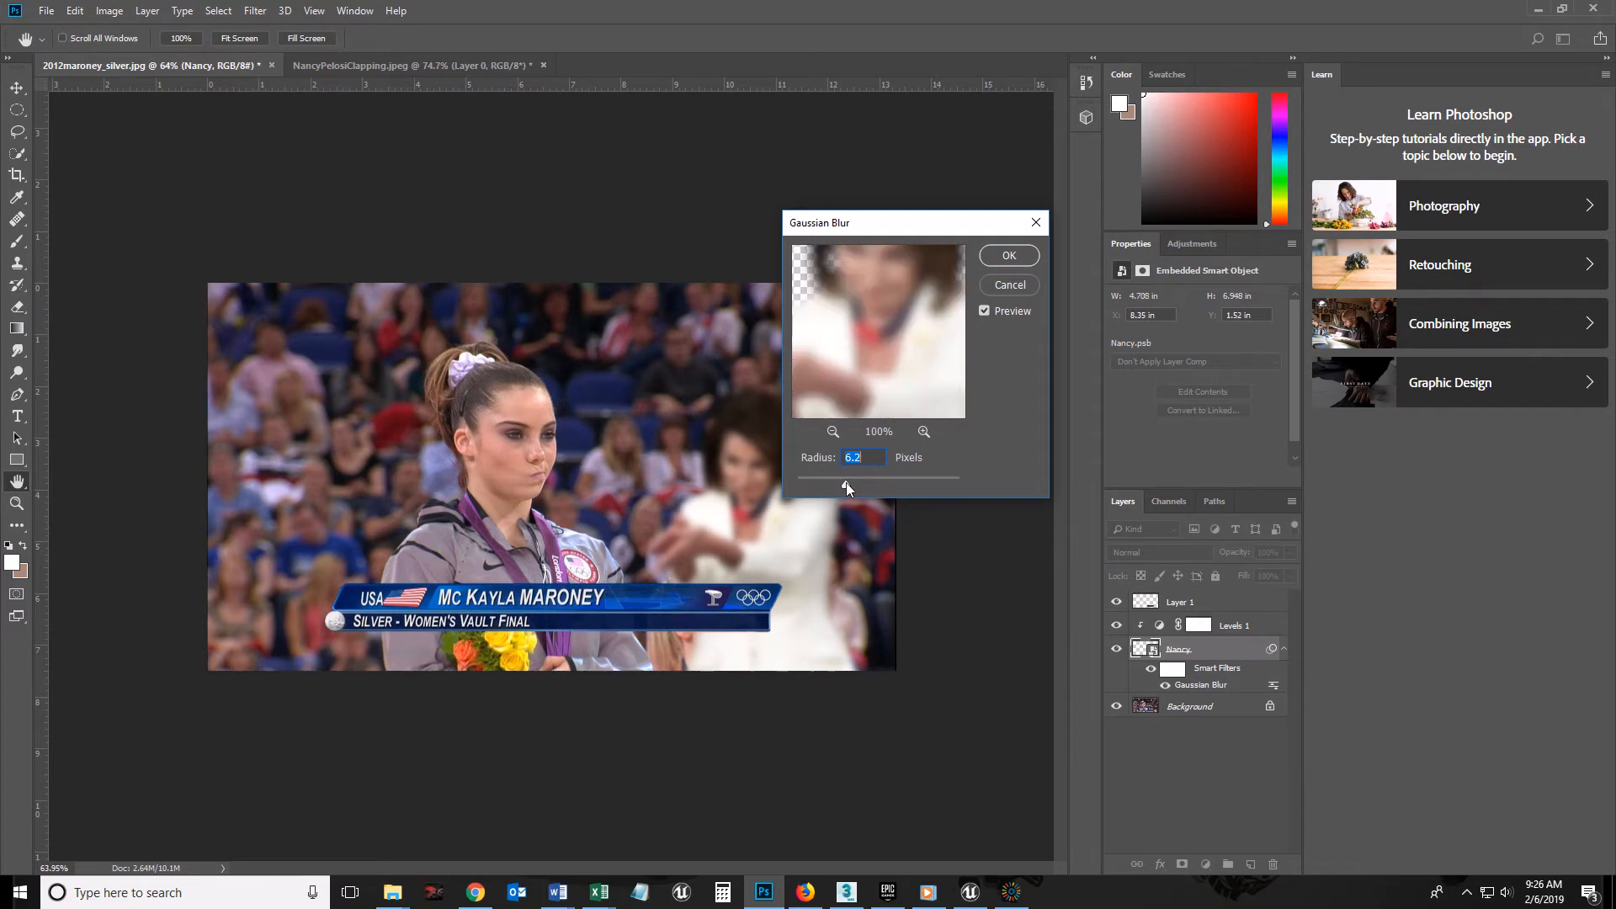
drag(825, 491, 816, 488)
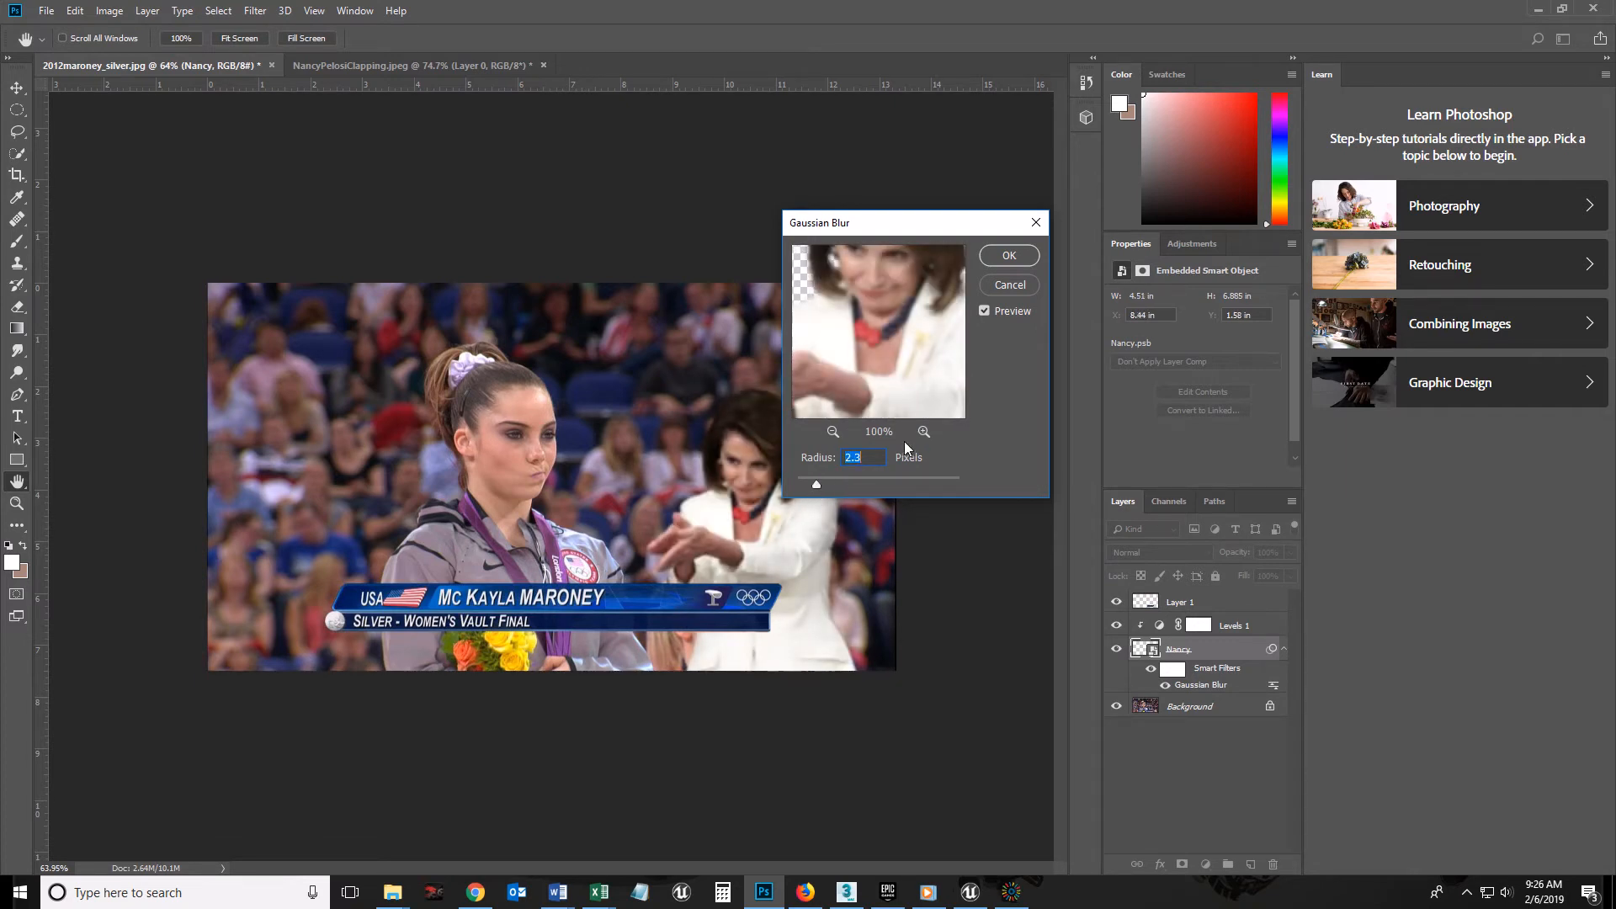
click(1008, 255)
key(e)
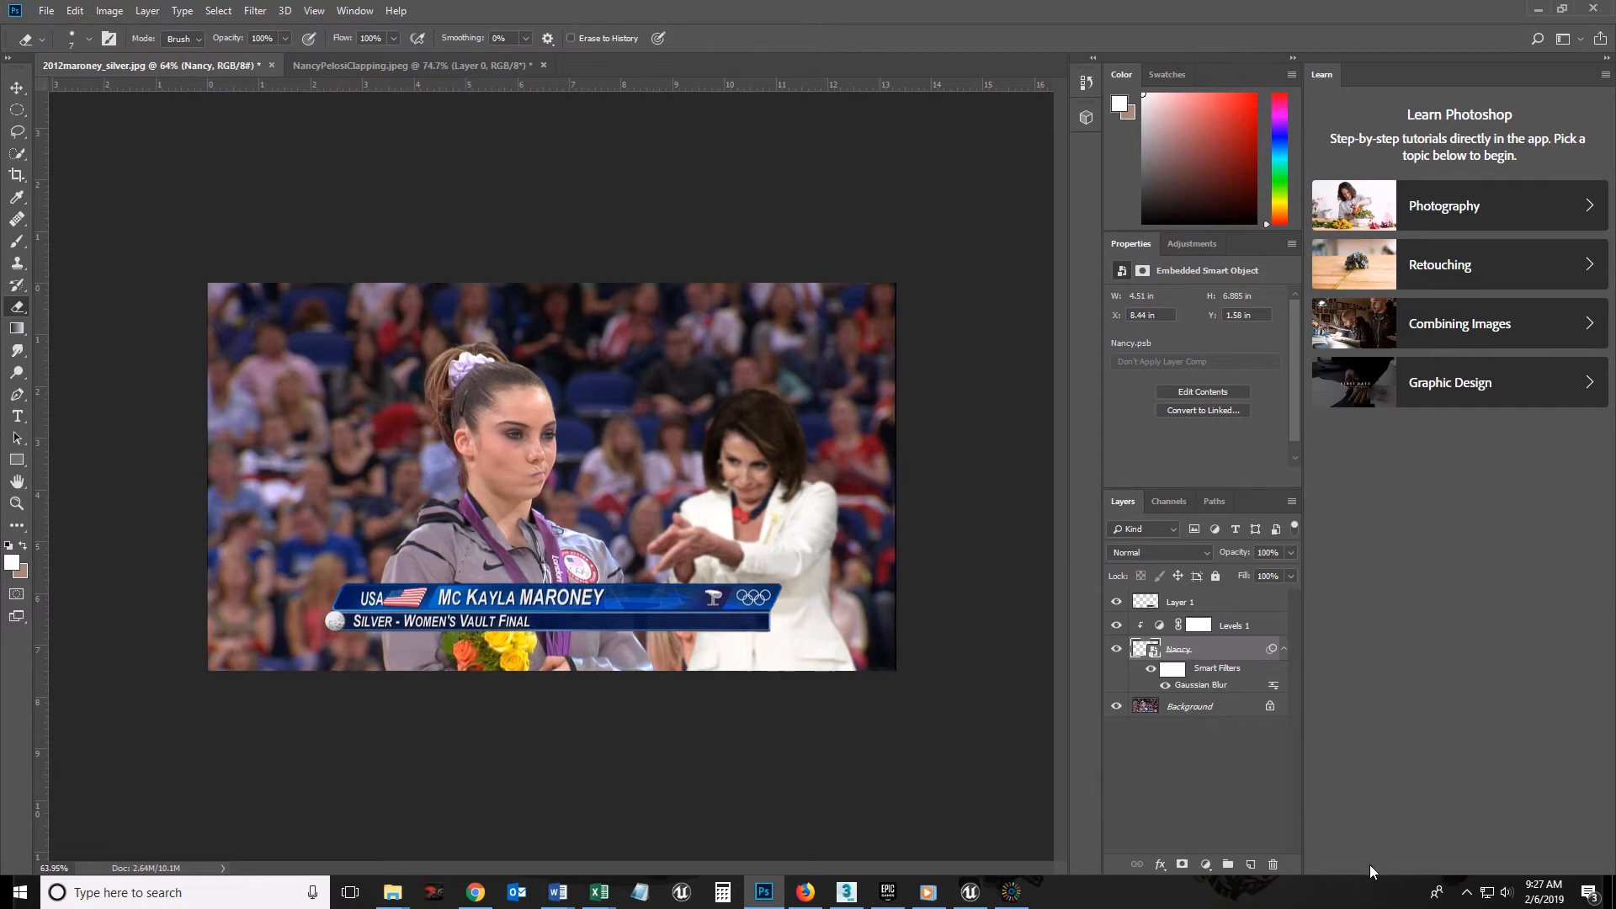
Open the contents of the Nancy Smart Object, then disable and re-enable its layer mask to inspect the hidden background.
click(1012, 894)
double_click(1138, 650)
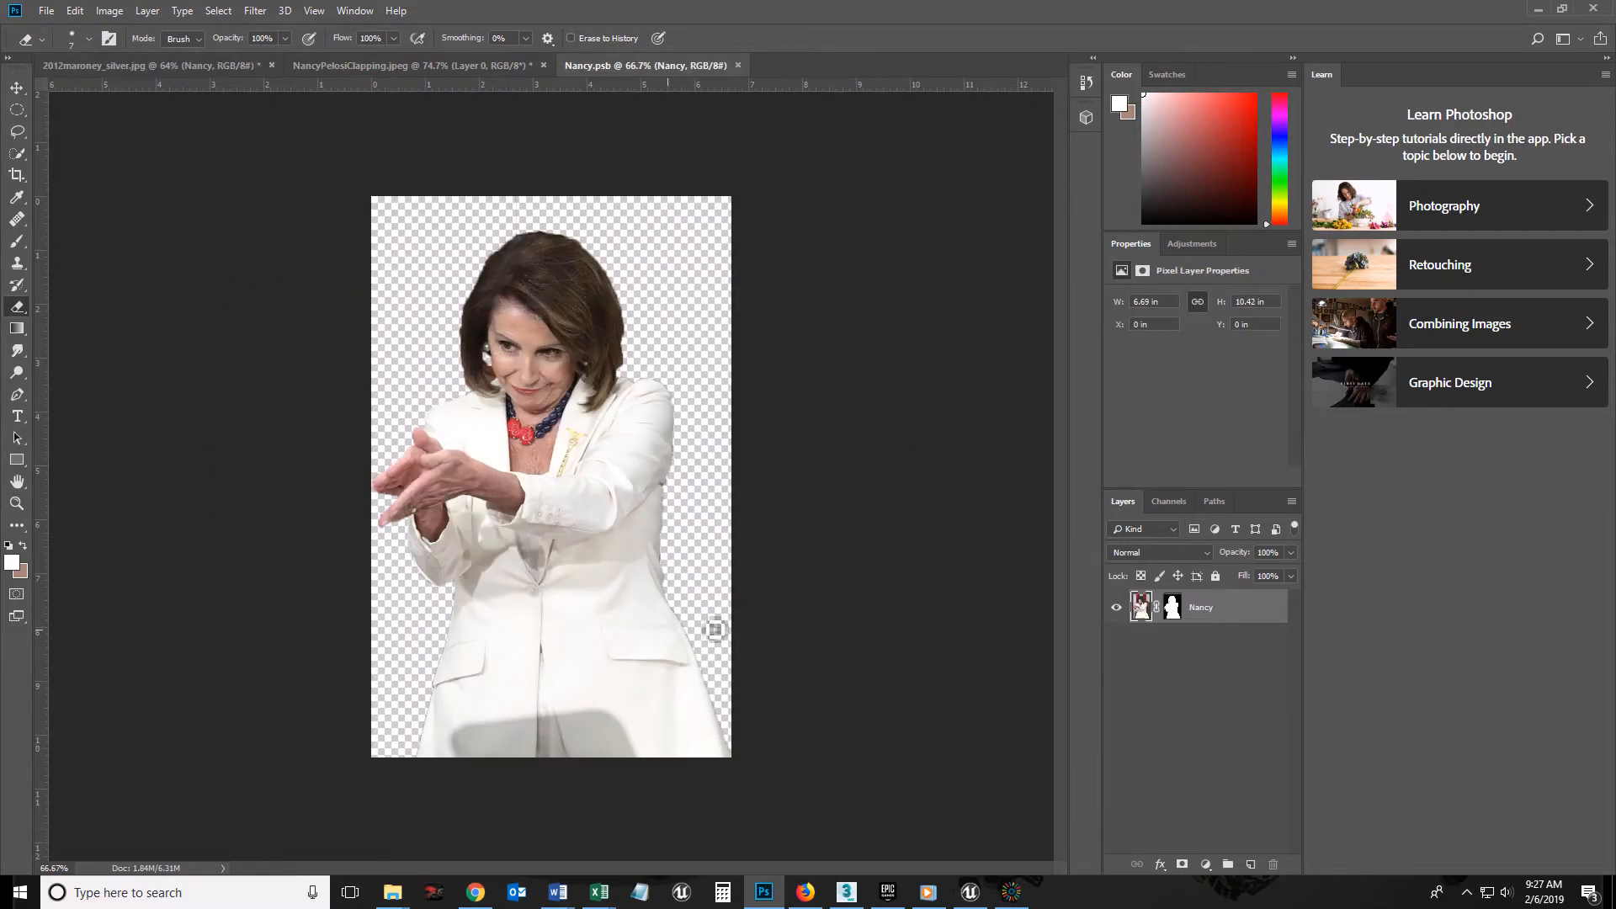
shift+click(1173, 614)
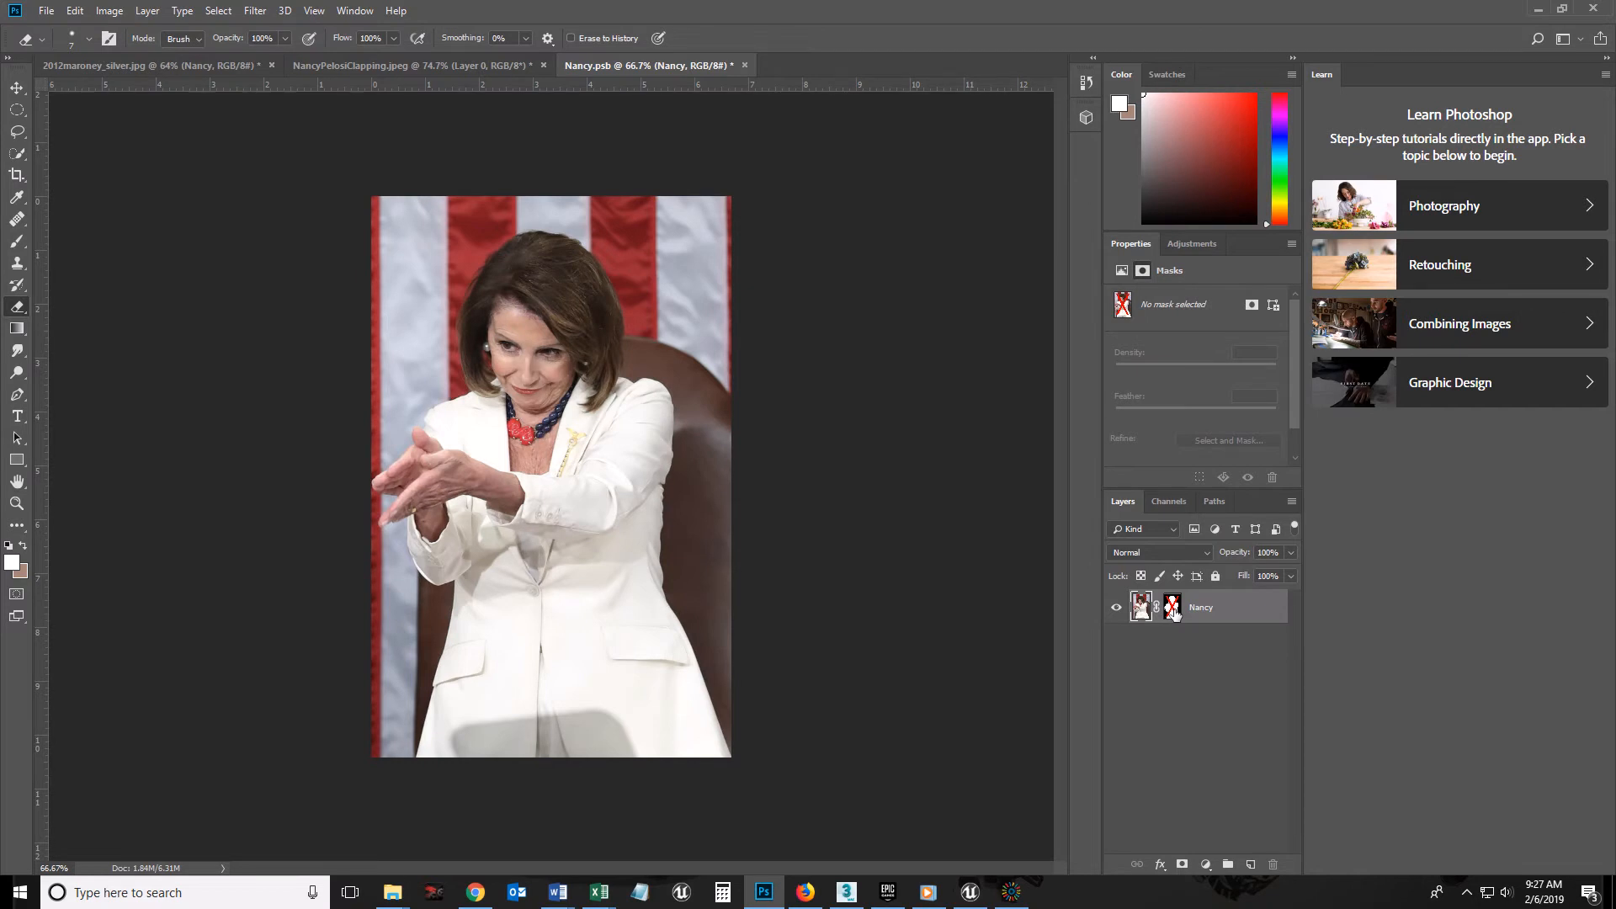
shift+click(1173, 614)
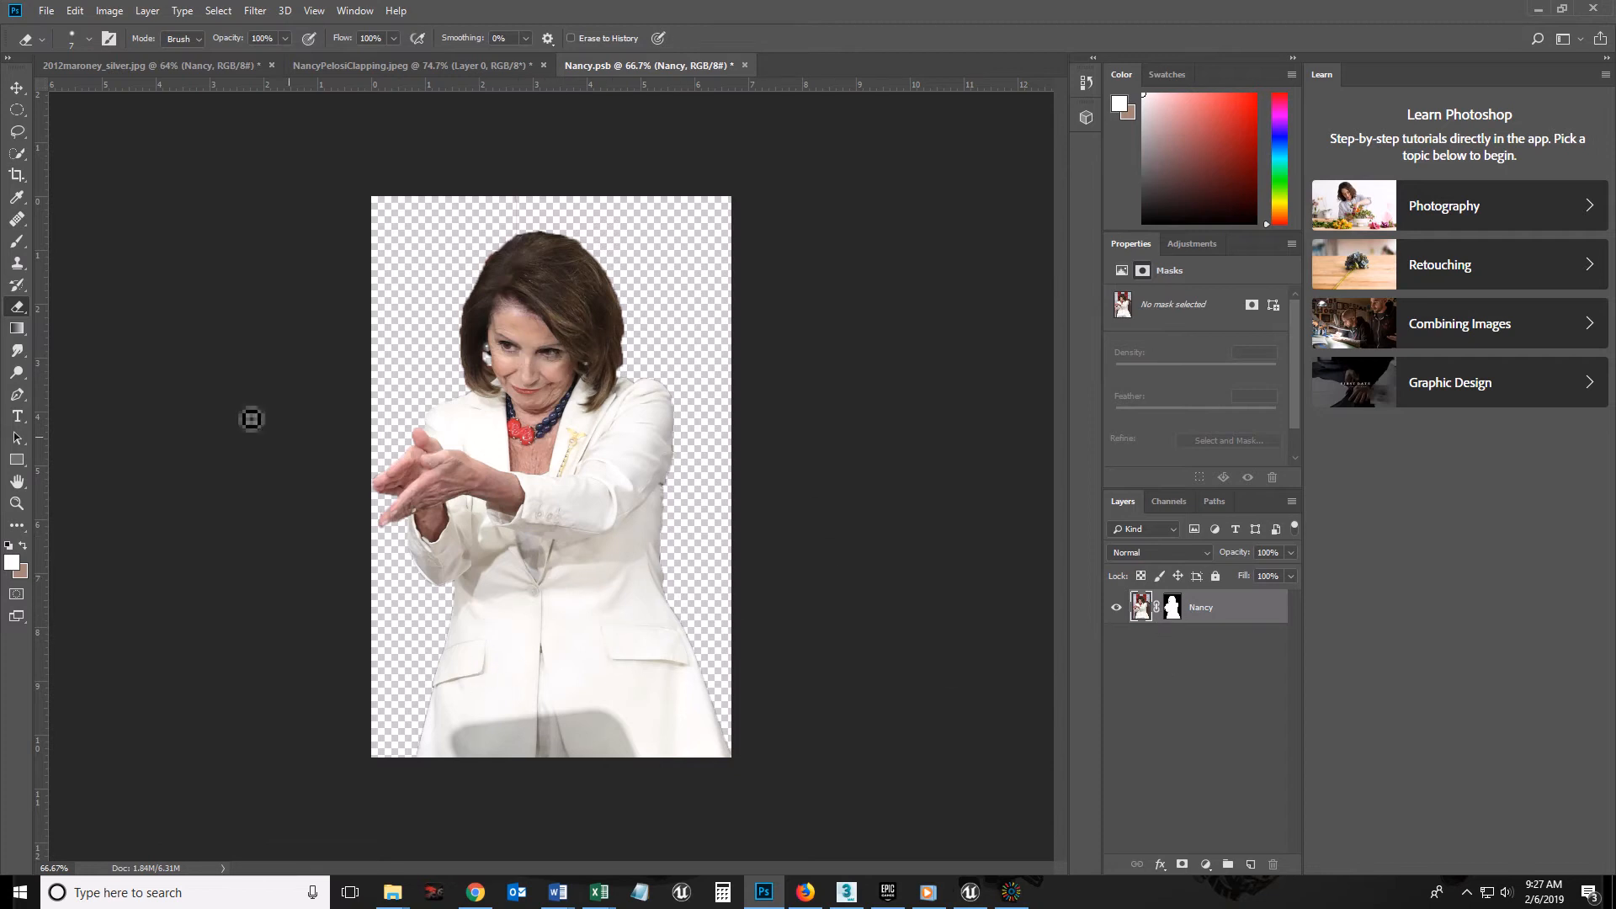
Paint black with the Brush on the Nancy layer mask to hide the outer hair, then save and close the Smart Object.
click(17, 243)
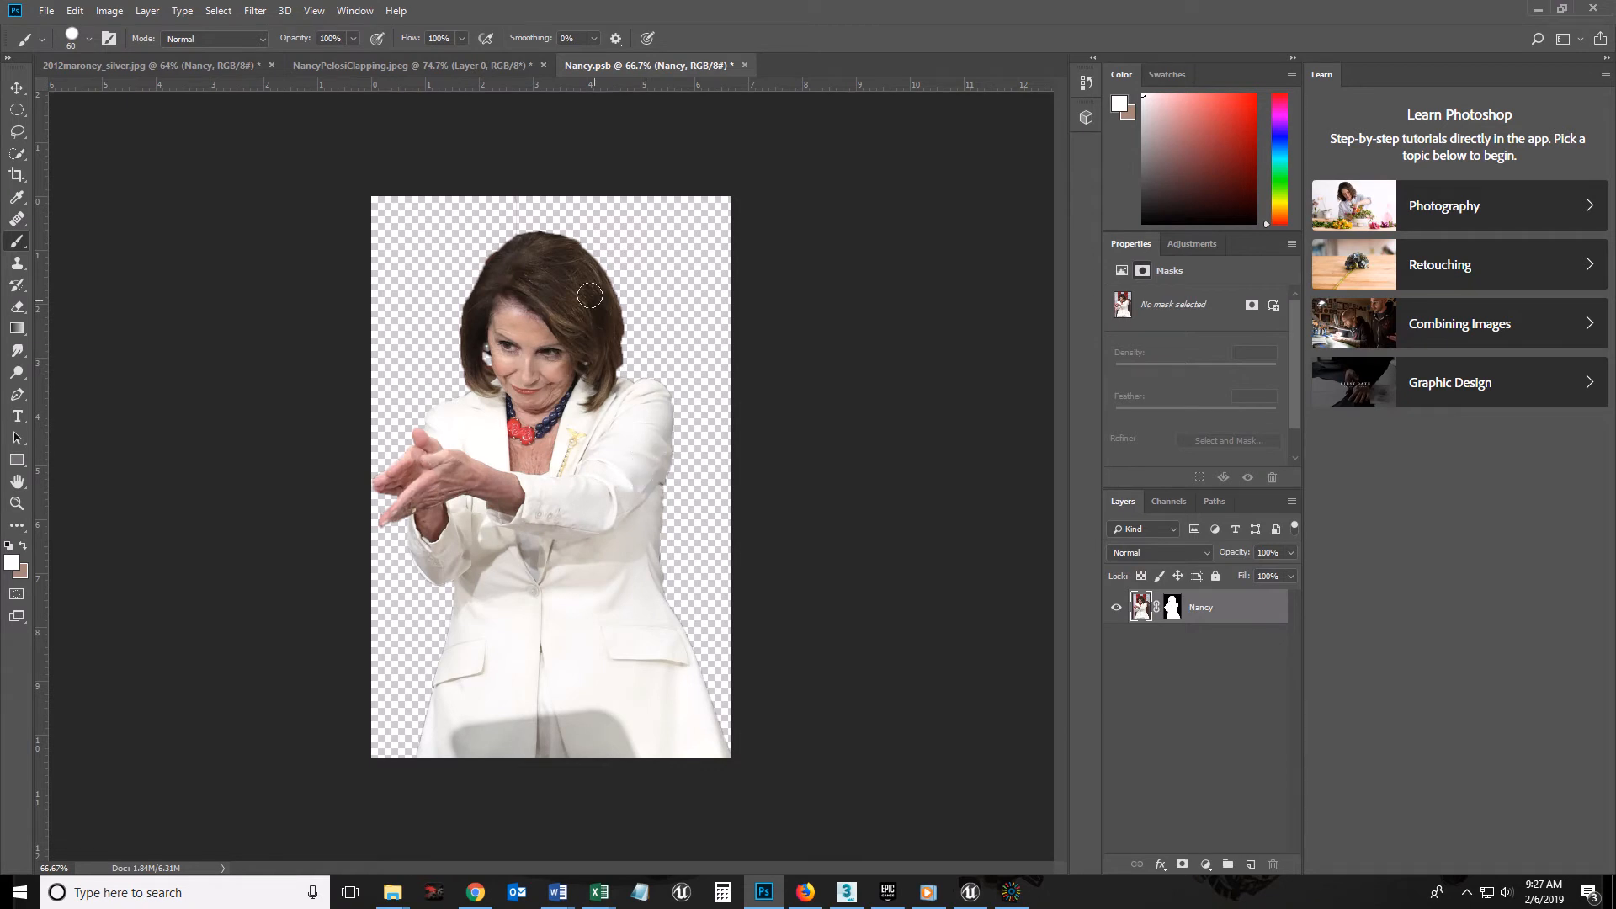
click(1172, 609)
key(d)
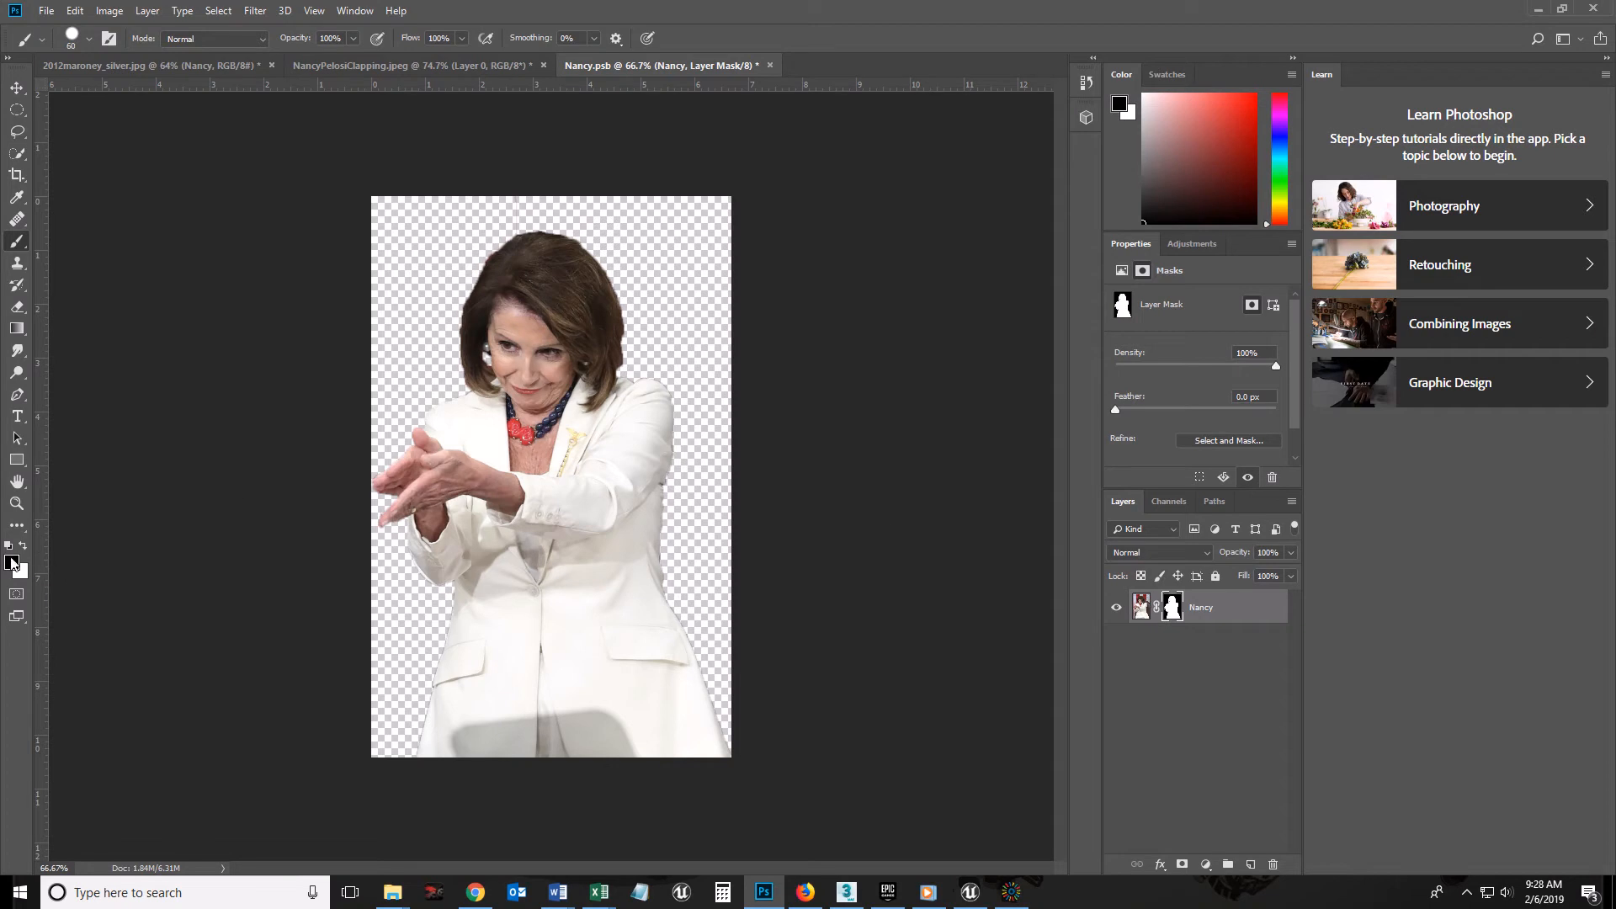
mouse_move(465, 244)
mouse_down()
mouse_move(586, 251)
mouse_move(600, 277)
mouse_move(480, 234)
mouse_move(592, 278)
mouse_move(603, 346)
mouse_move(585, 402)
mouse_move(621, 274)
mouse_up()
drag(463, 271, 477, 383)
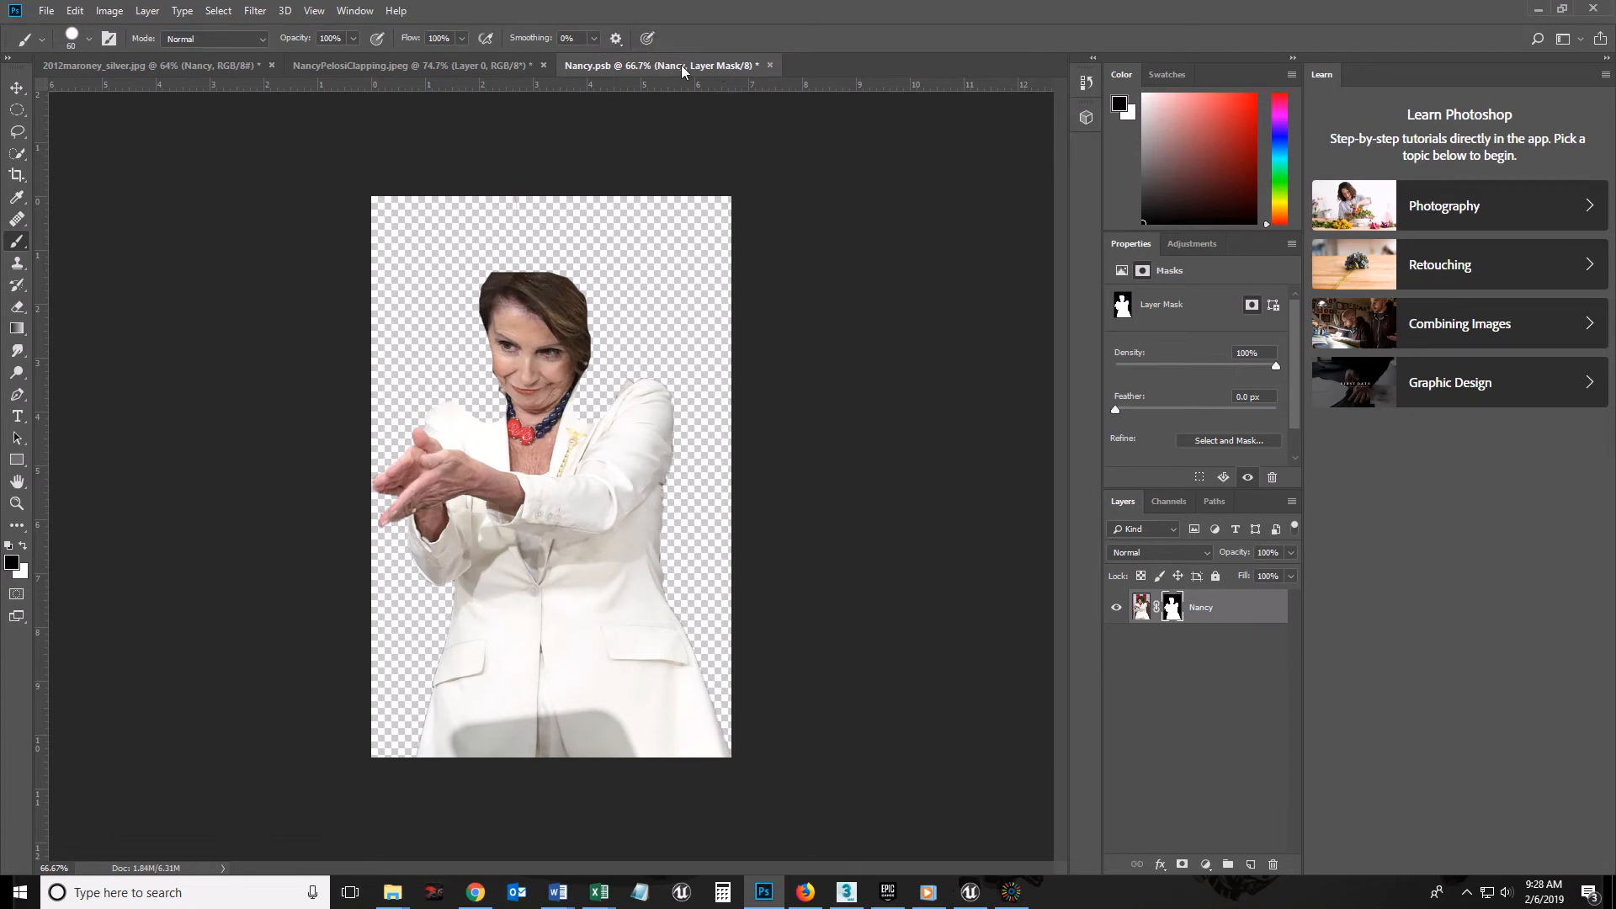
click(769, 65)
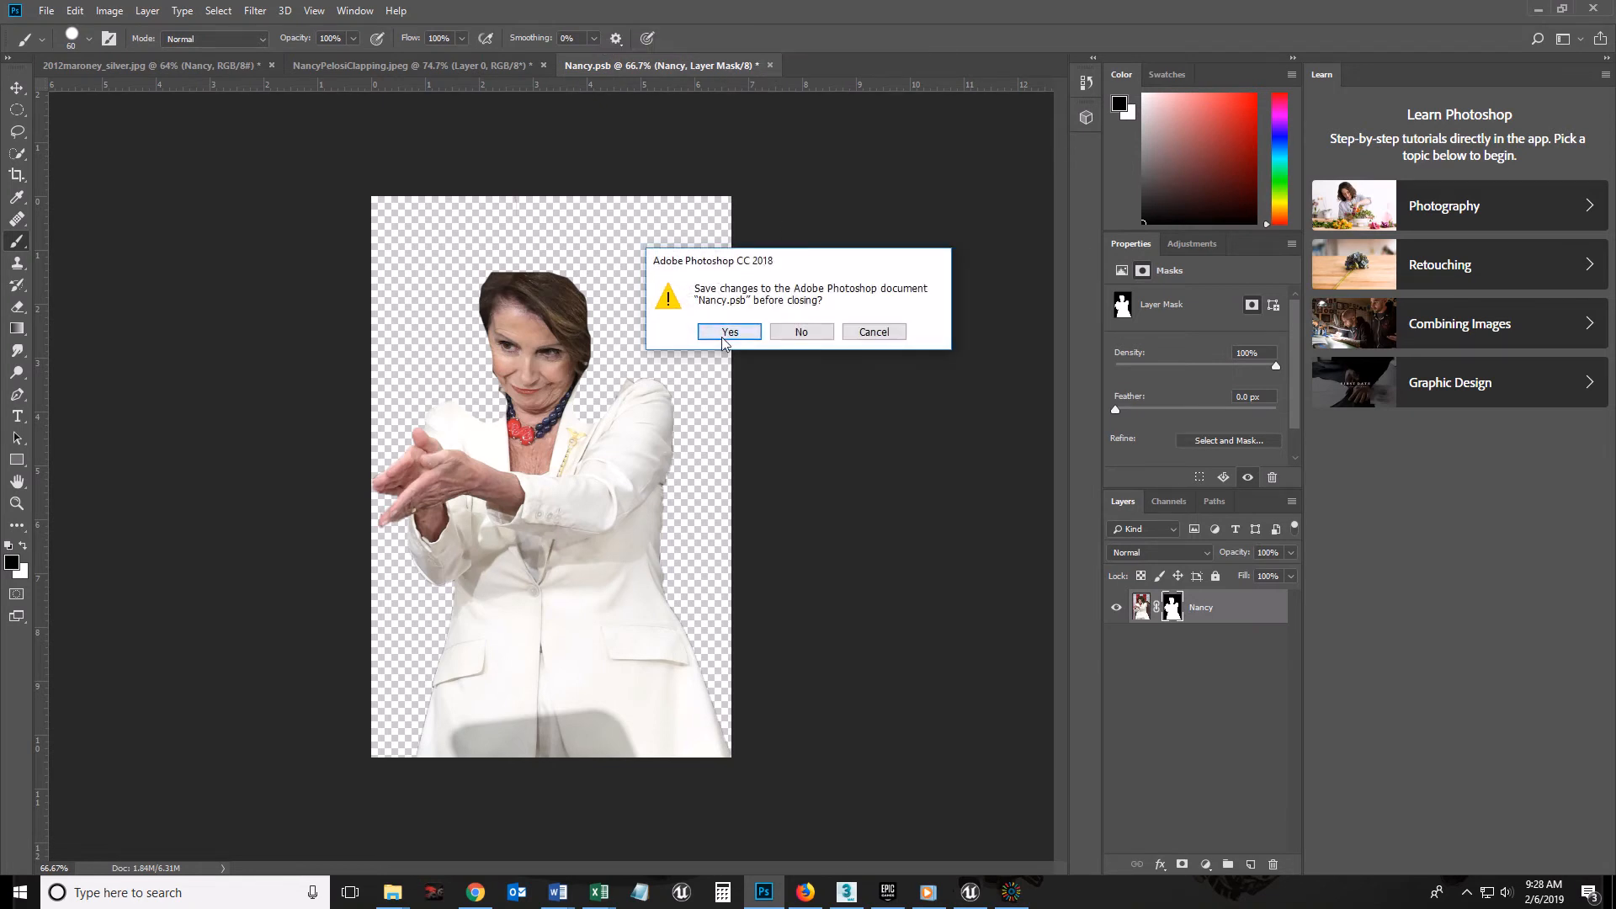
click(729, 332)
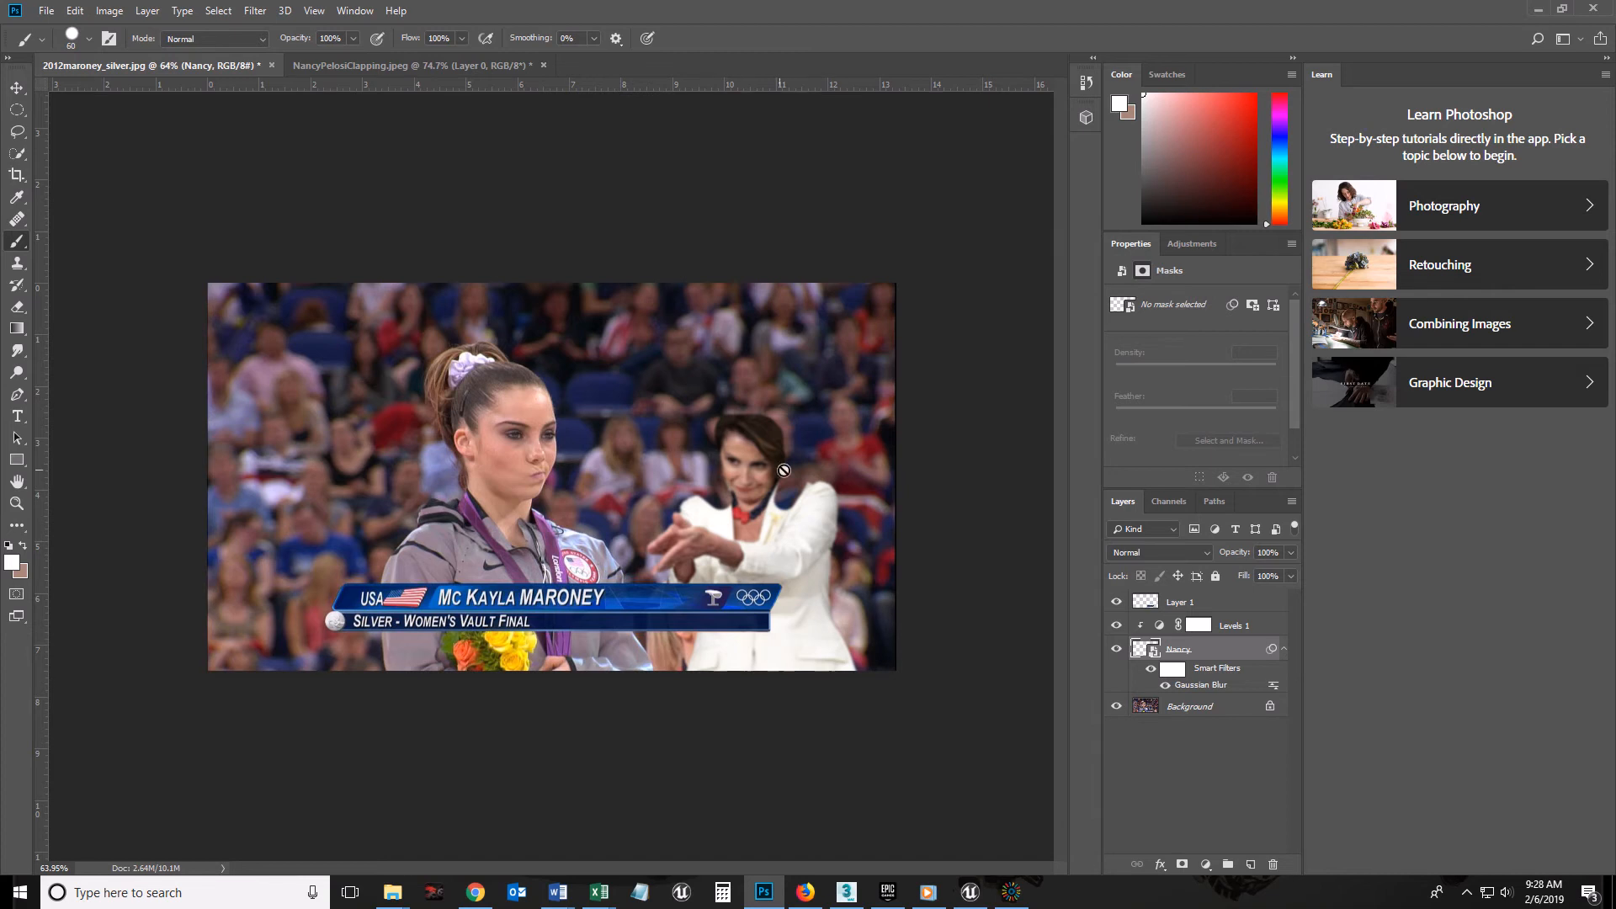
Reopen the Nancy Smart Object, paint white on its mask to restore the hair, then save and close it.
double_click(1153, 650)
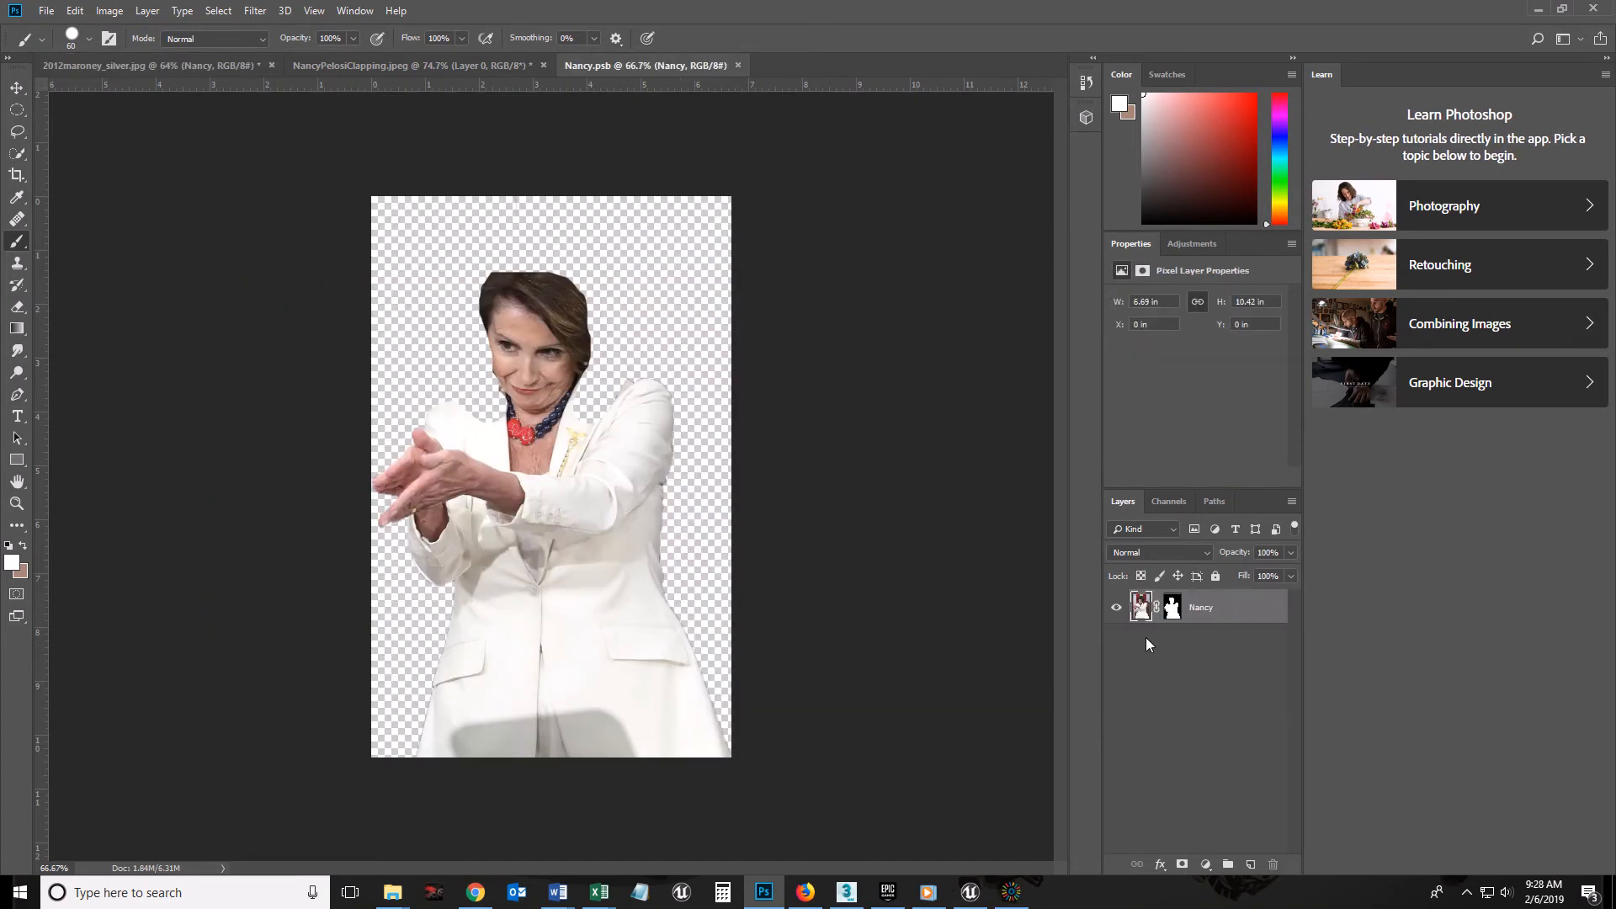
click(1172, 606)
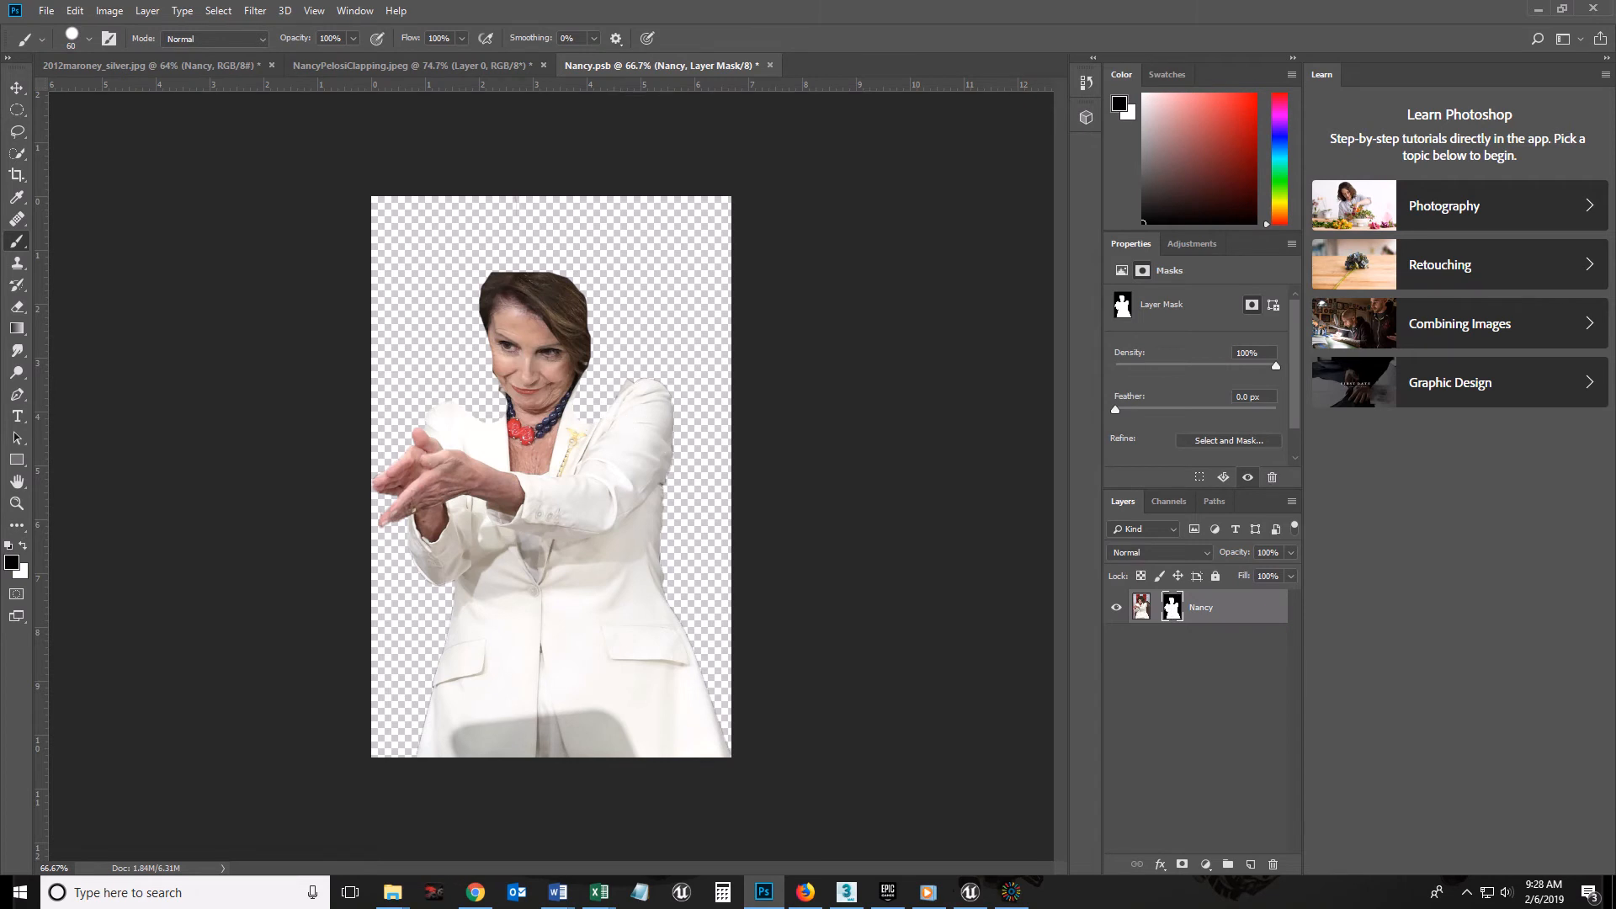
click(23, 545)
mouse_move(485, 395)
mouse_down()
mouse_move(439, 417)
mouse_move(489, 378)
mouse_move(478, 271)
mouse_move(541, 265)
mouse_move(585, 295)
mouse_move(540, 246)
mouse_move(489, 249)
mouse_move(535, 248)
mouse_move(578, 283)
mouse_move(532, 232)
mouse_move(501, 240)
mouse_move(572, 248)
mouse_move(580, 354)
mouse_move(604, 289)
mouse_move(566, 413)
mouse_move(629, 319)
mouse_move(607, 331)
mouse_move(595, 417)
mouse_move(621, 385)
mouse_move(663, 392)
mouse_move(561, 406)
mouse_move(471, 388)
mouse_move(434, 423)
mouse_move(532, 356)
mouse_move(488, 372)
mouse_move(475, 291)
mouse_move(456, 377)
mouse_move(452, 321)
mouse_up()
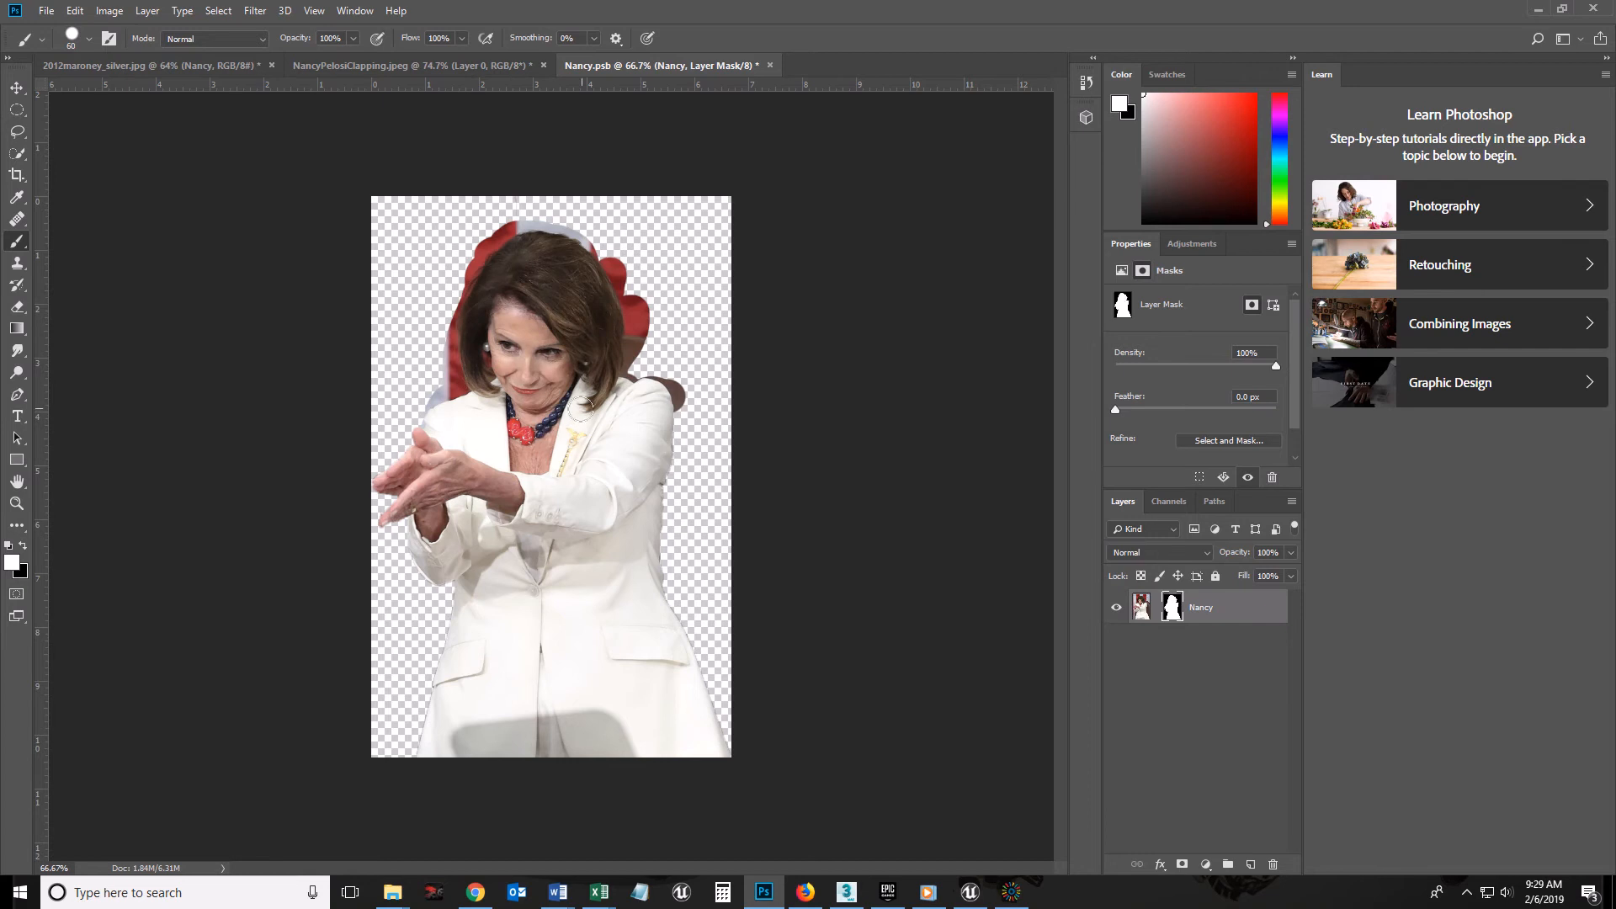
click(771, 64)
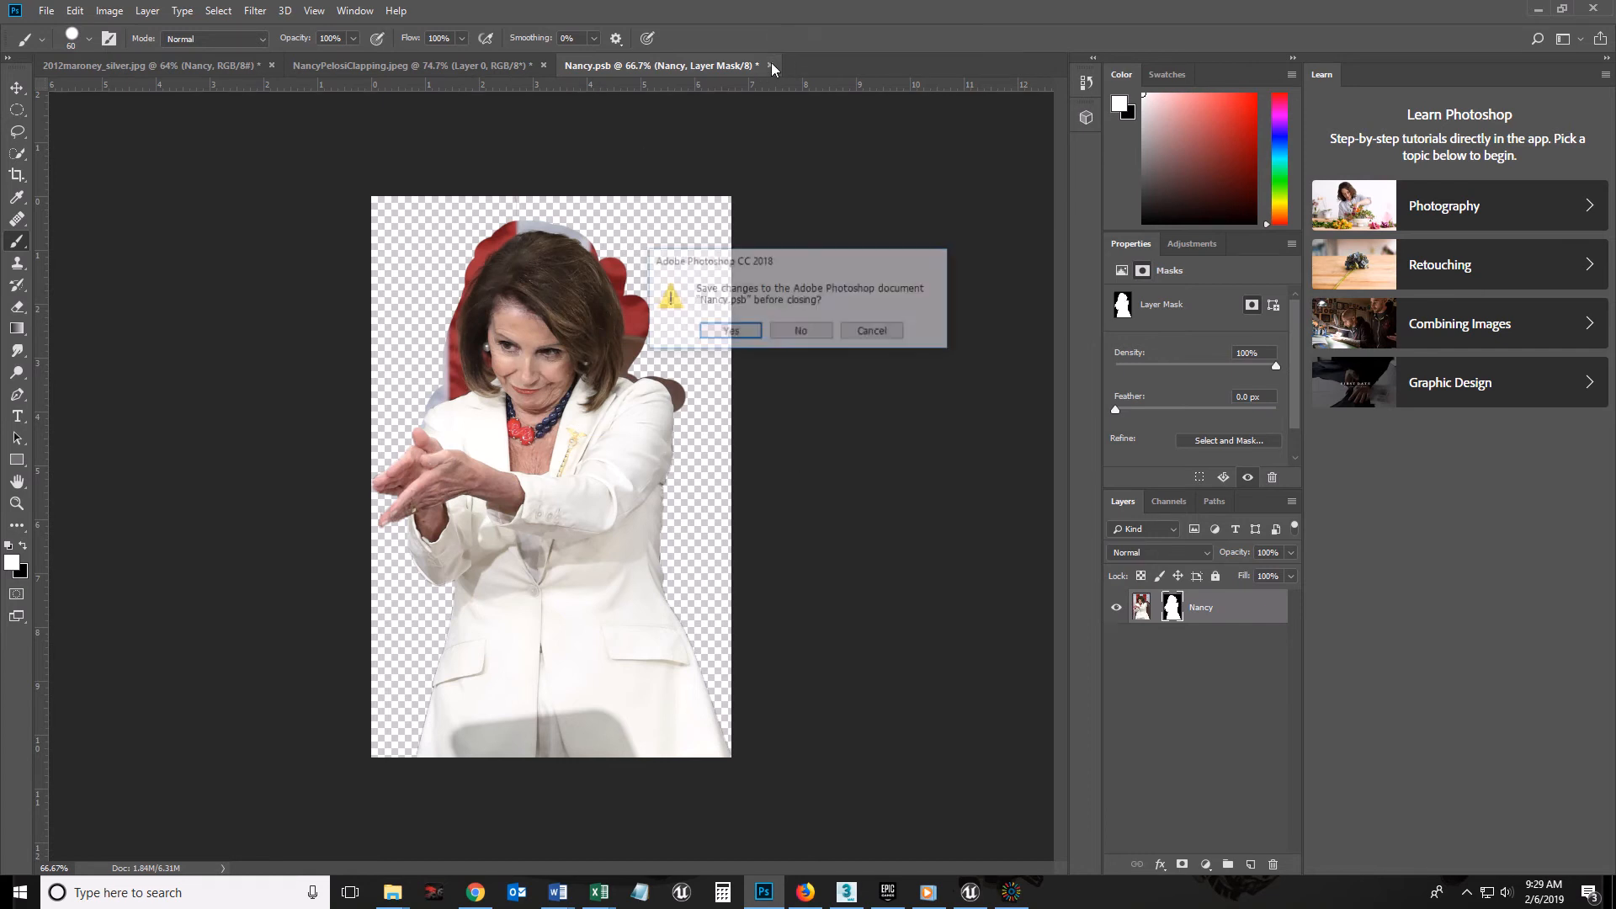
click(731, 333)
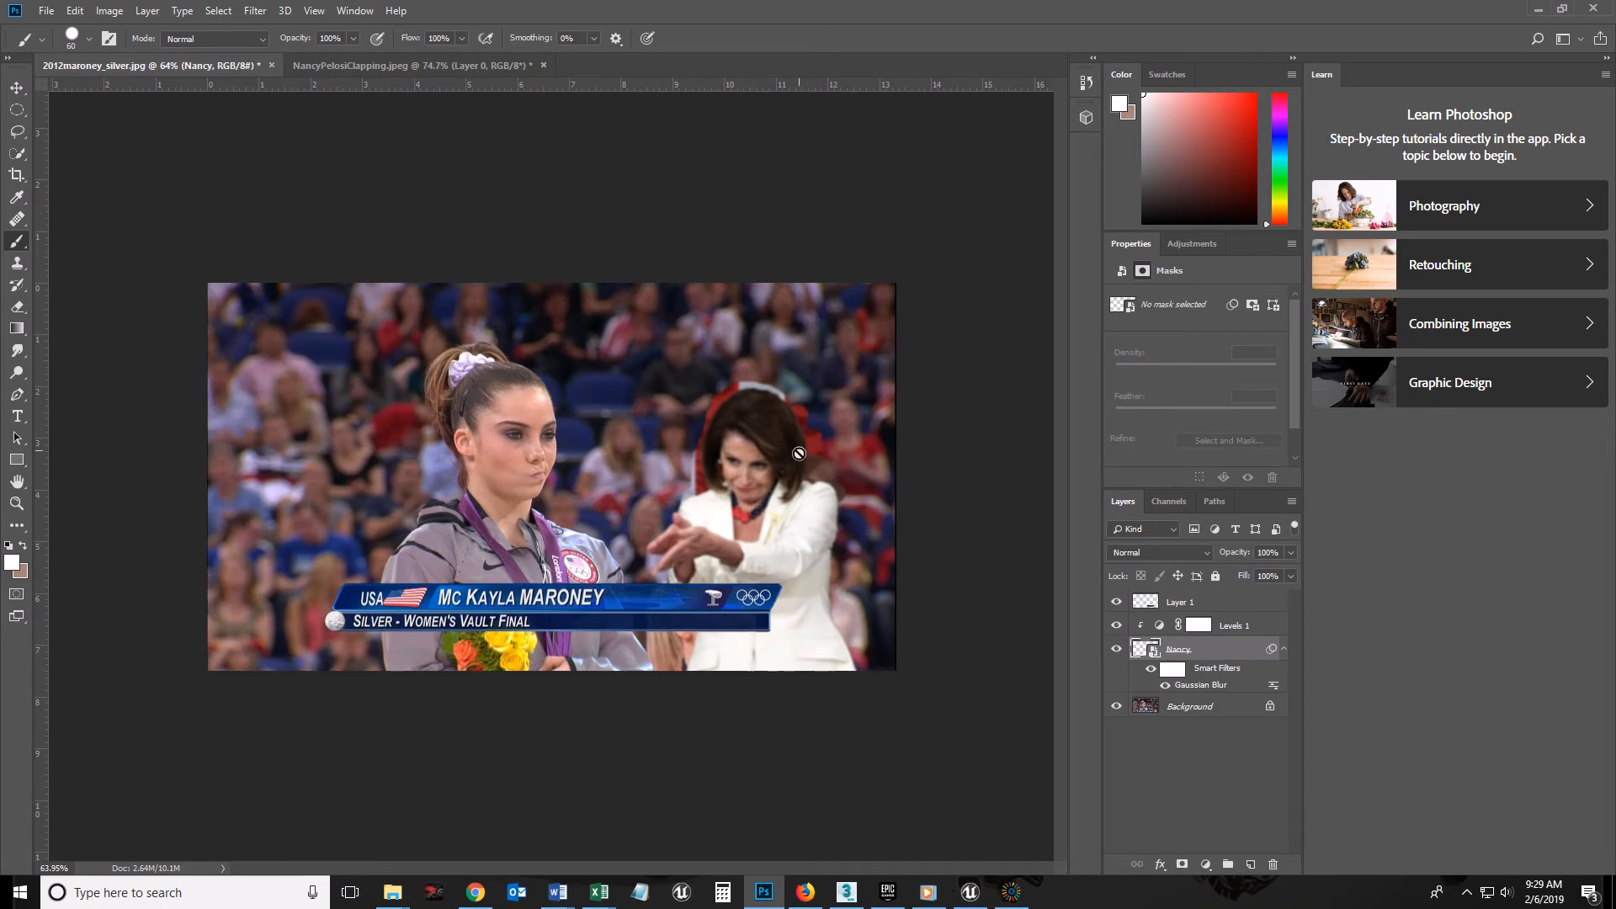
Reopen the Nancy Smart Object, select the woman's head and upper body with the Quick Selection tool, and invert the selection.
click(1136, 650)
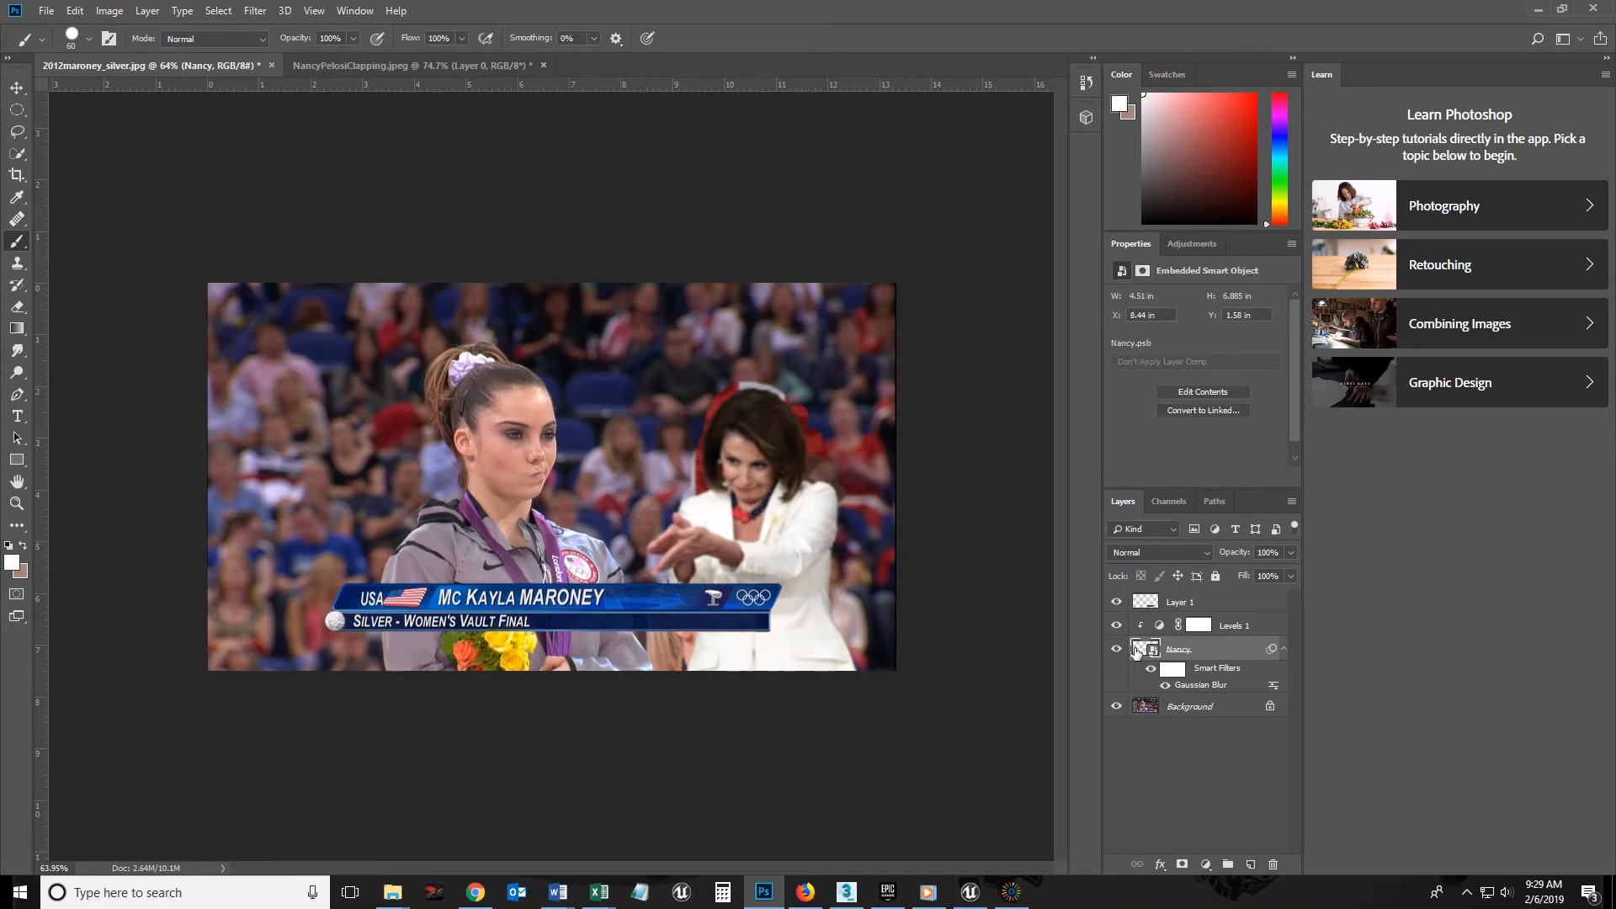
double_click(1137, 650)
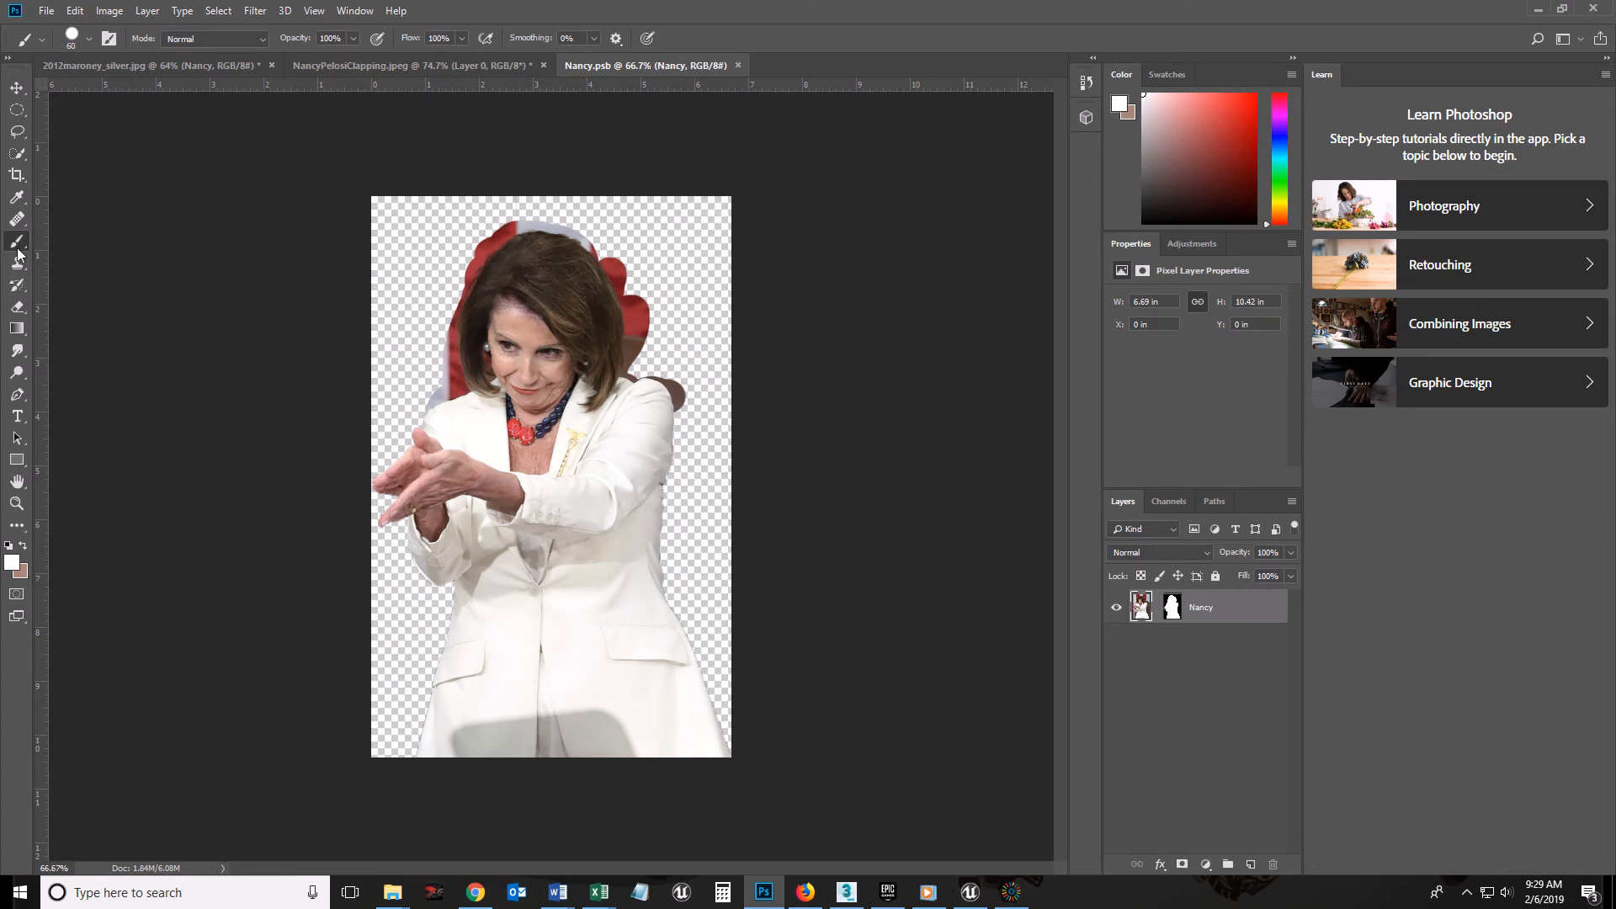
click(17, 157)
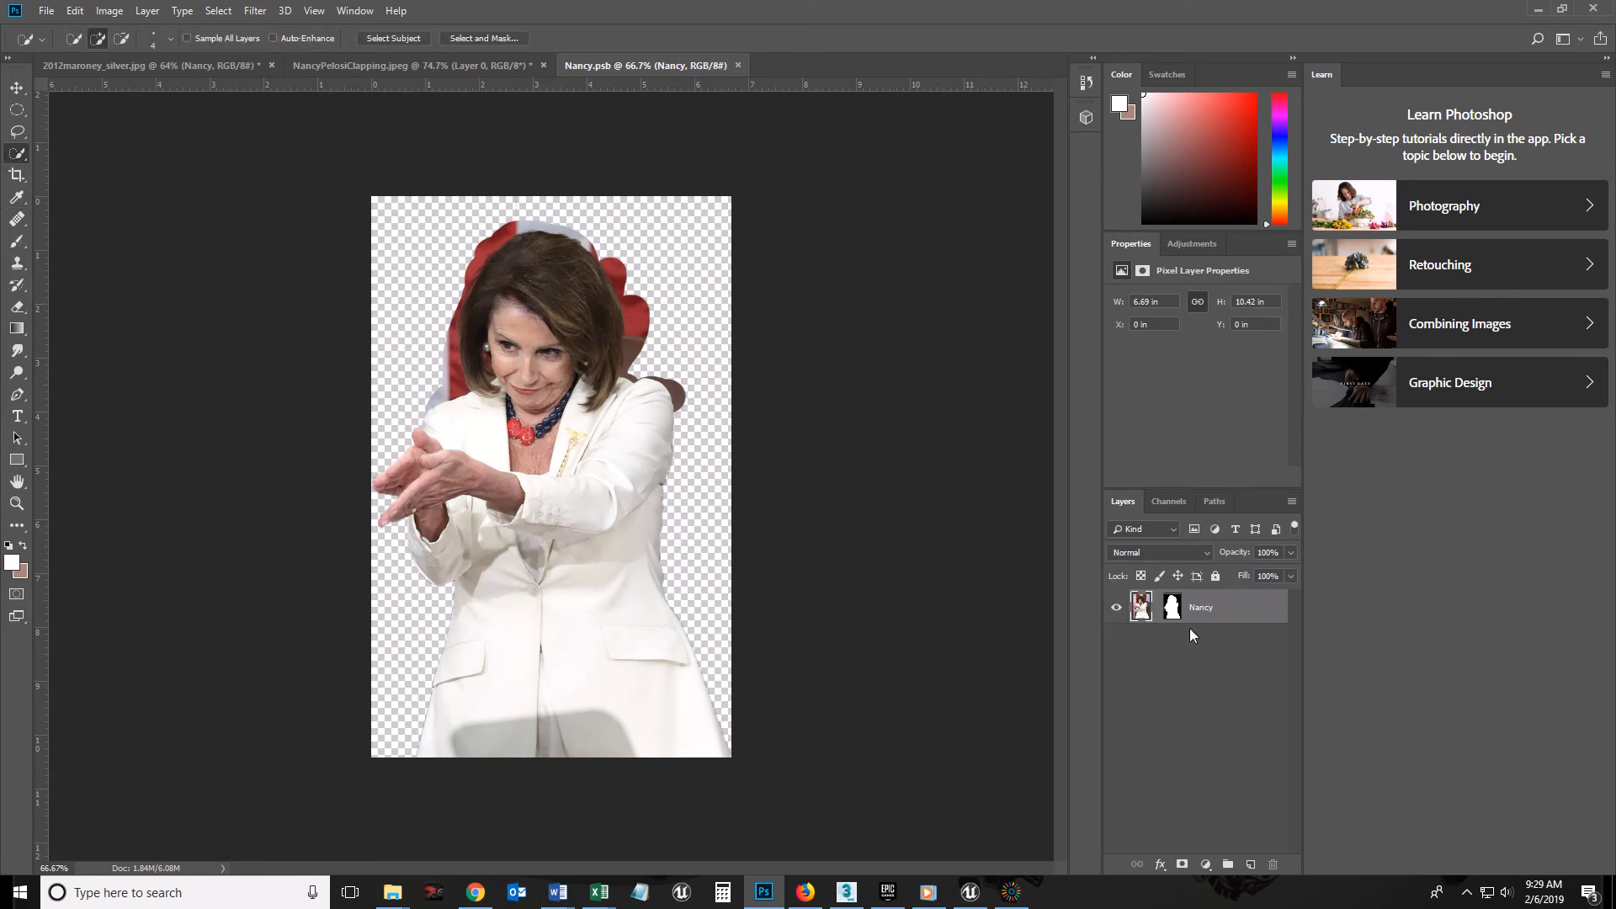
mouse_move(486, 328)
mouse_down()
mouse_move(535, 379)
mouse_move(534, 287)
mouse_move(562, 393)
mouse_move(567, 284)
mouse_move(582, 364)
mouse_move(582, 314)
mouse_move(597, 367)
mouse_up()
key(alt)
mouse_move(473, 419)
mouse_down()
mouse_move(429, 463)
mouse_move(639, 462)
mouse_move(639, 424)
mouse_move(630, 547)
mouse_move(602, 562)
mouse_move(398, 488)
mouse_up()
right_click(544, 339)
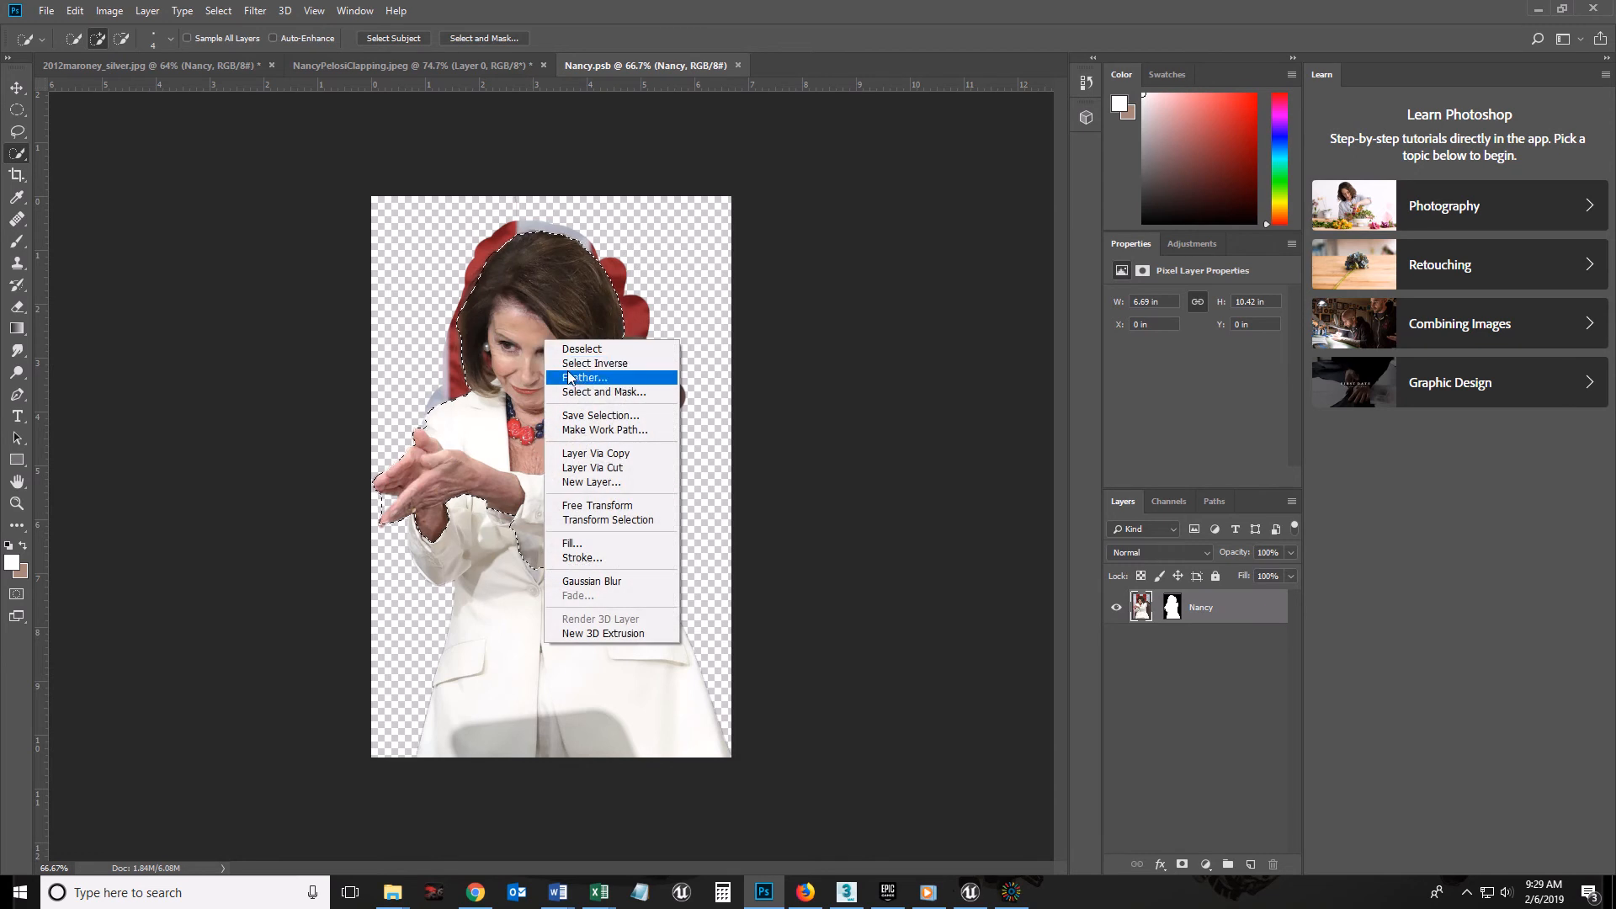
click(611, 365)
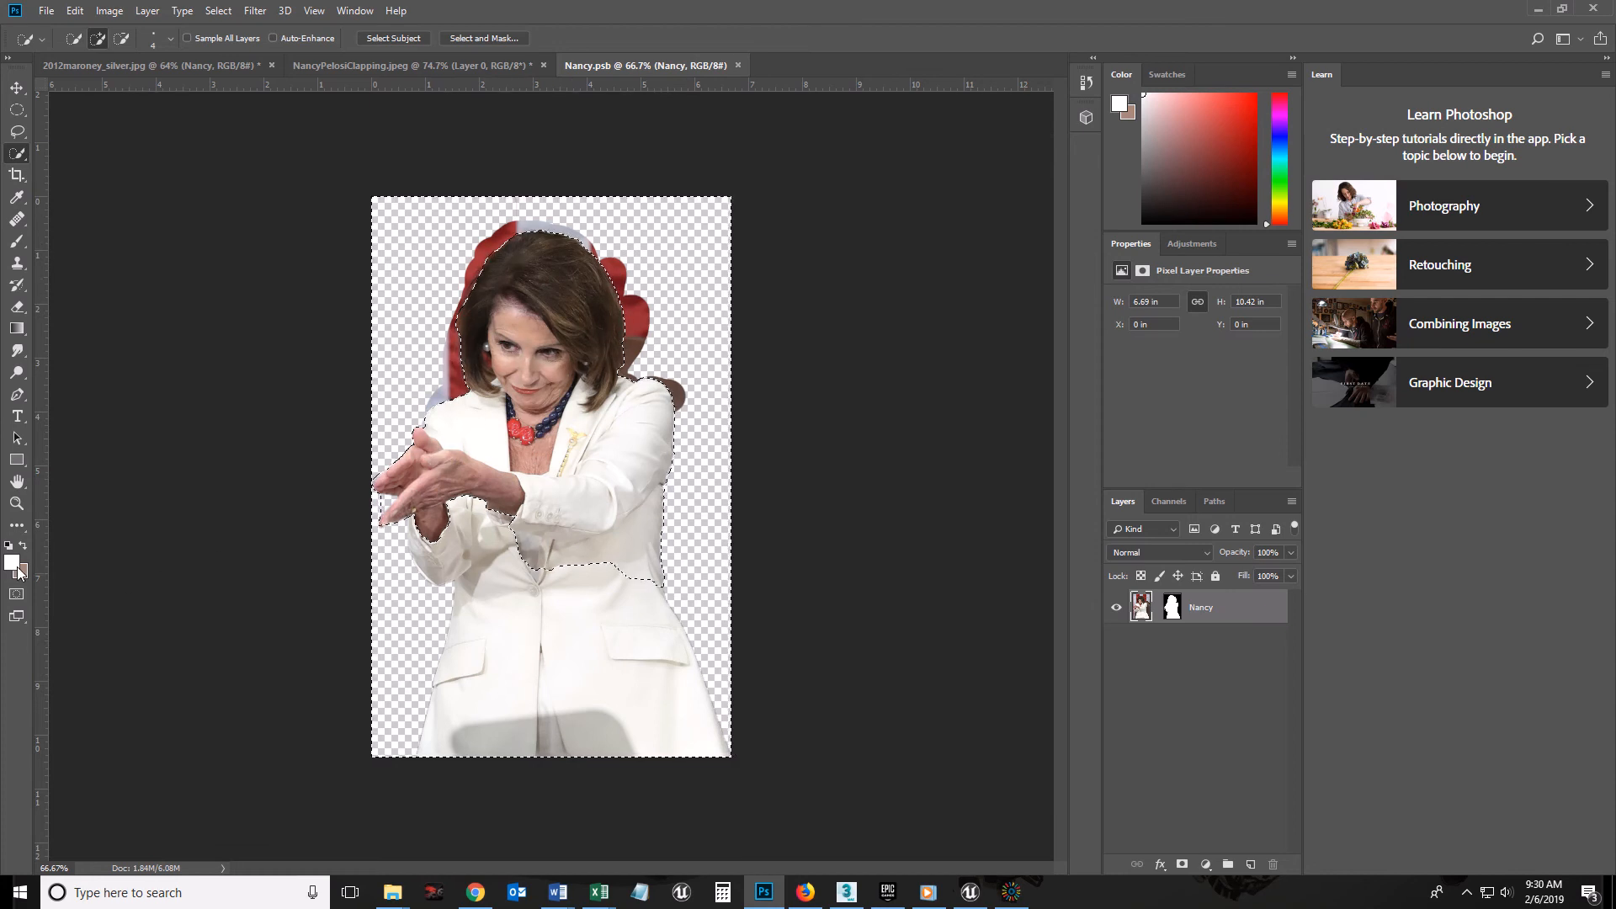
Paint black on the Nancy layer mask within the selection to hide the background around the hair and shoulders, then deselect.
click(1172, 607)
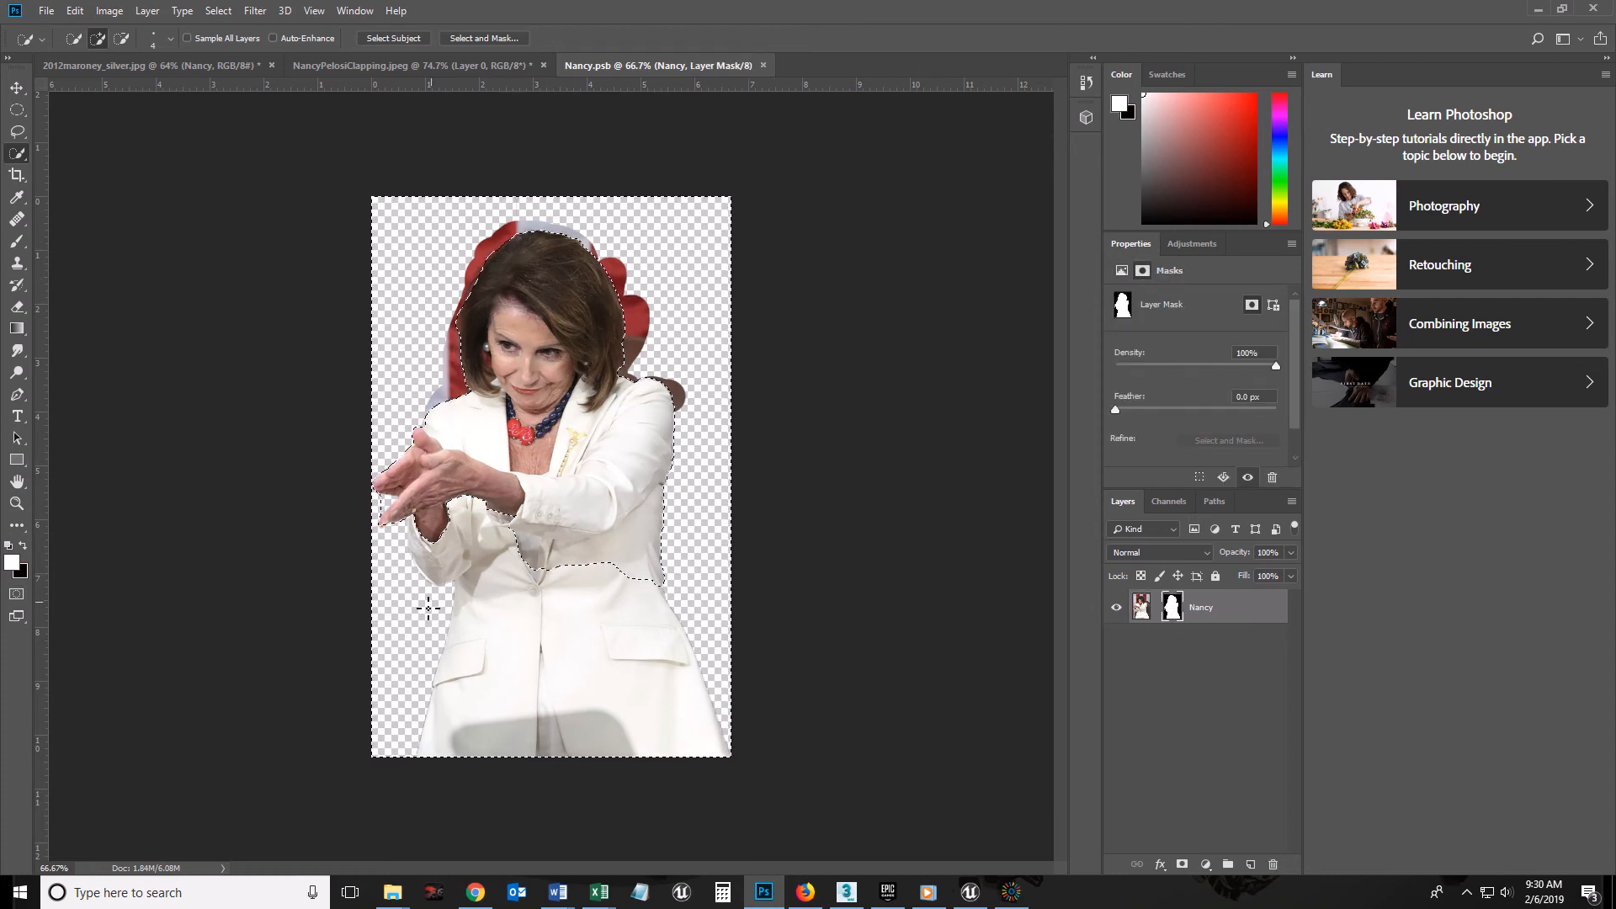
click(23, 547)
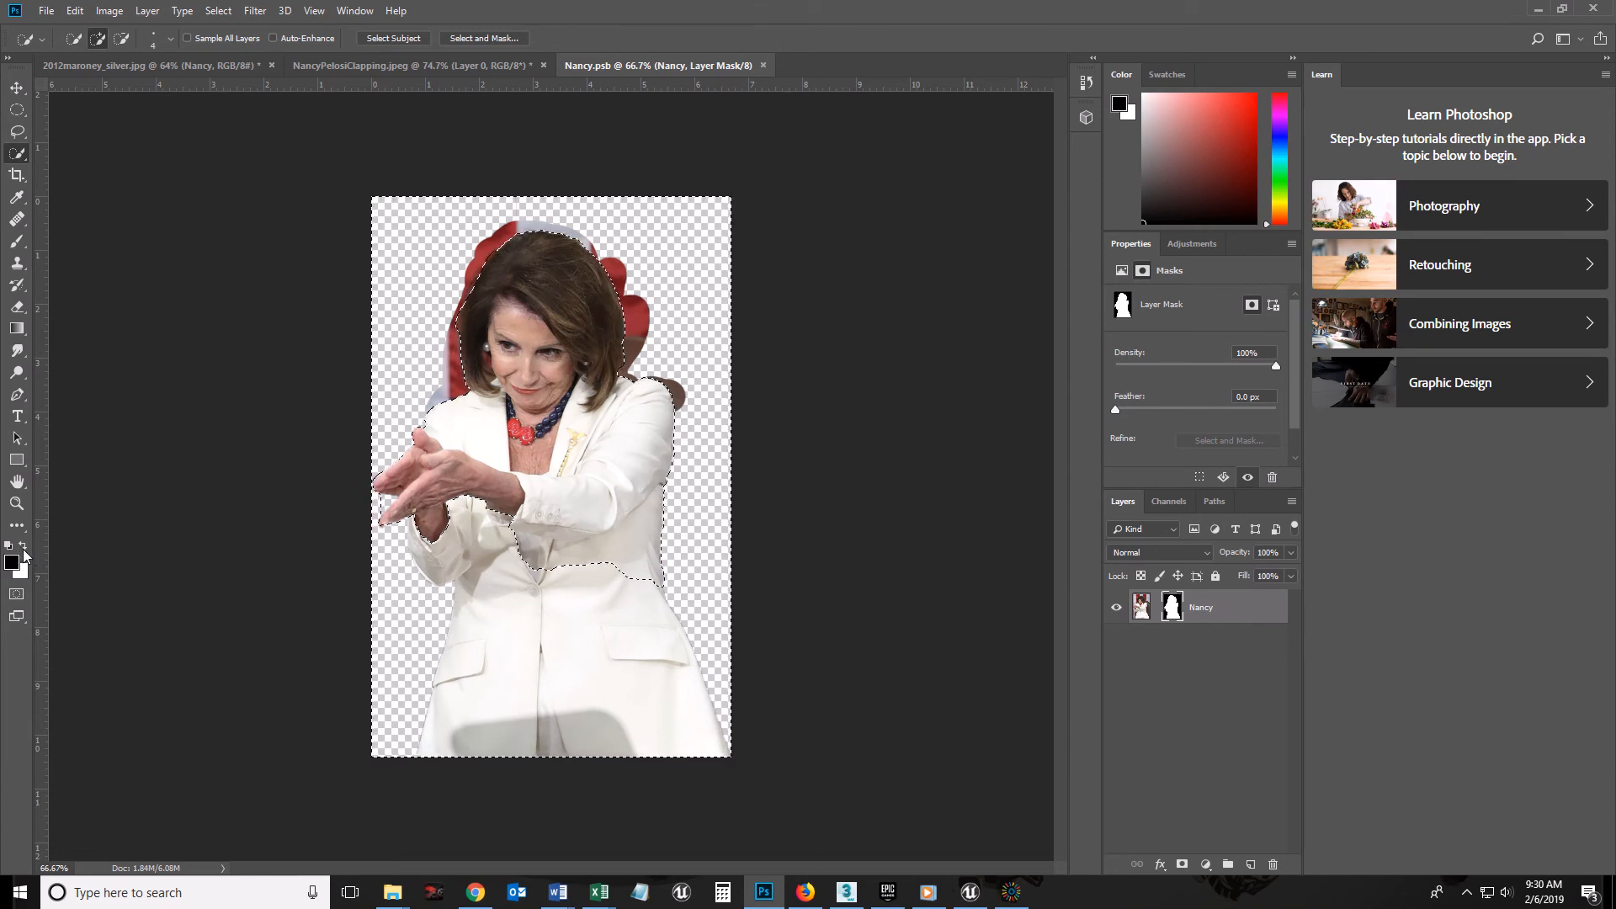
click(17, 243)
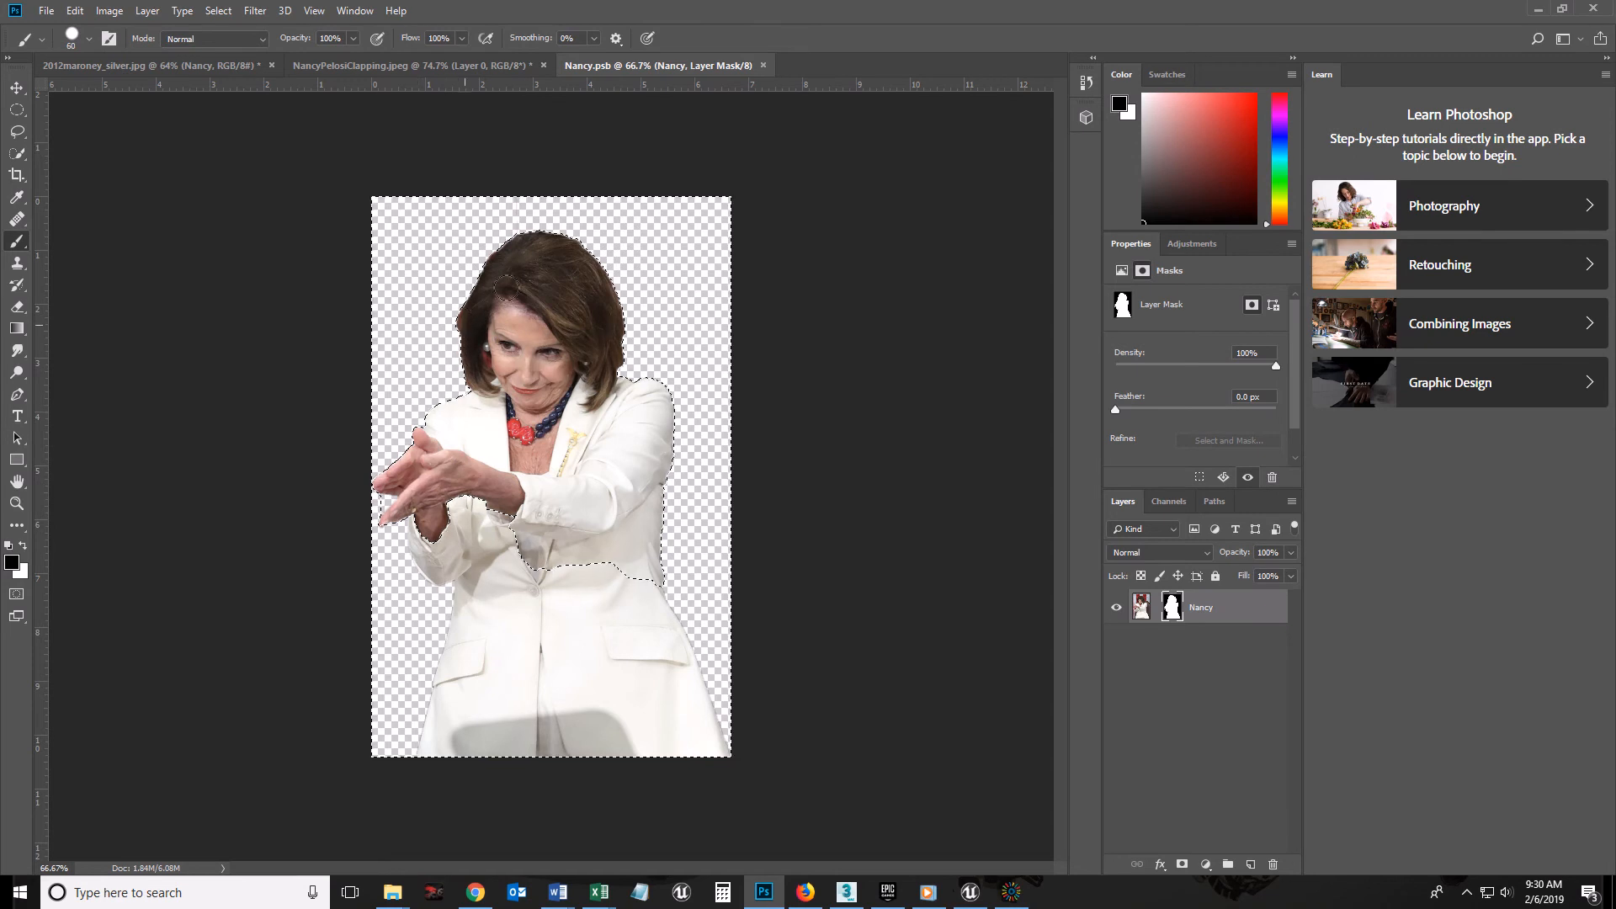
drag(494, 245, 596, 238)
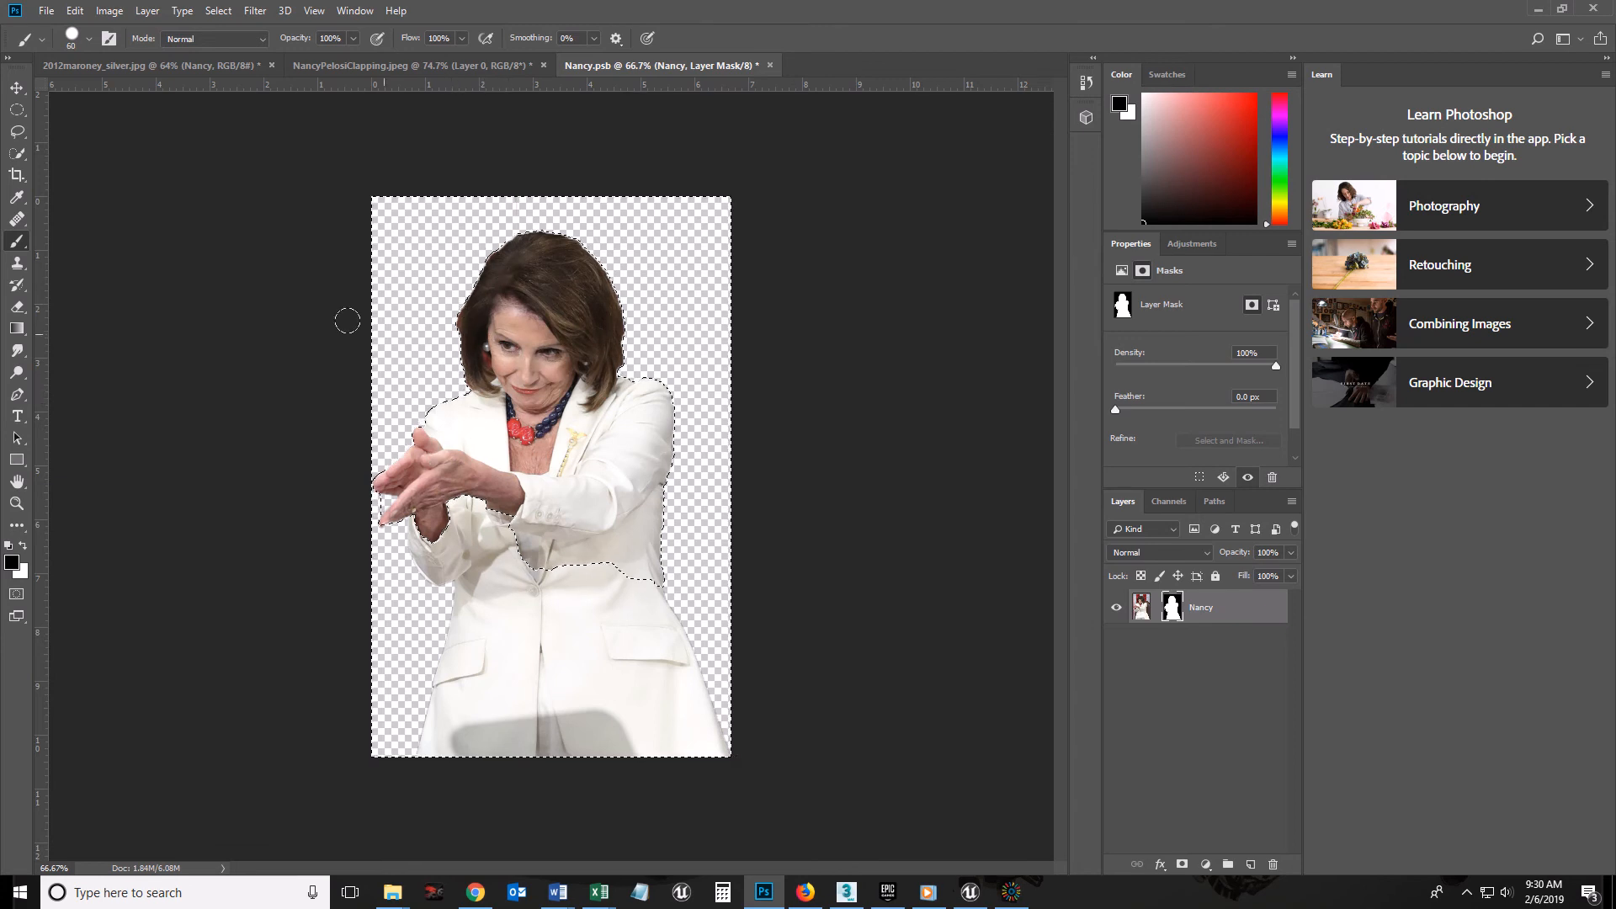
key(ctrl+d)
Mask out the small red background gap between the hair and cheek below the earring with a small black brush.
key(z)
drag(453, 390, 609, 357)
key(space)
drag(821, 357, 554, 634)
key(alt+space)
drag(591, 493, 673, 488)
key(b)
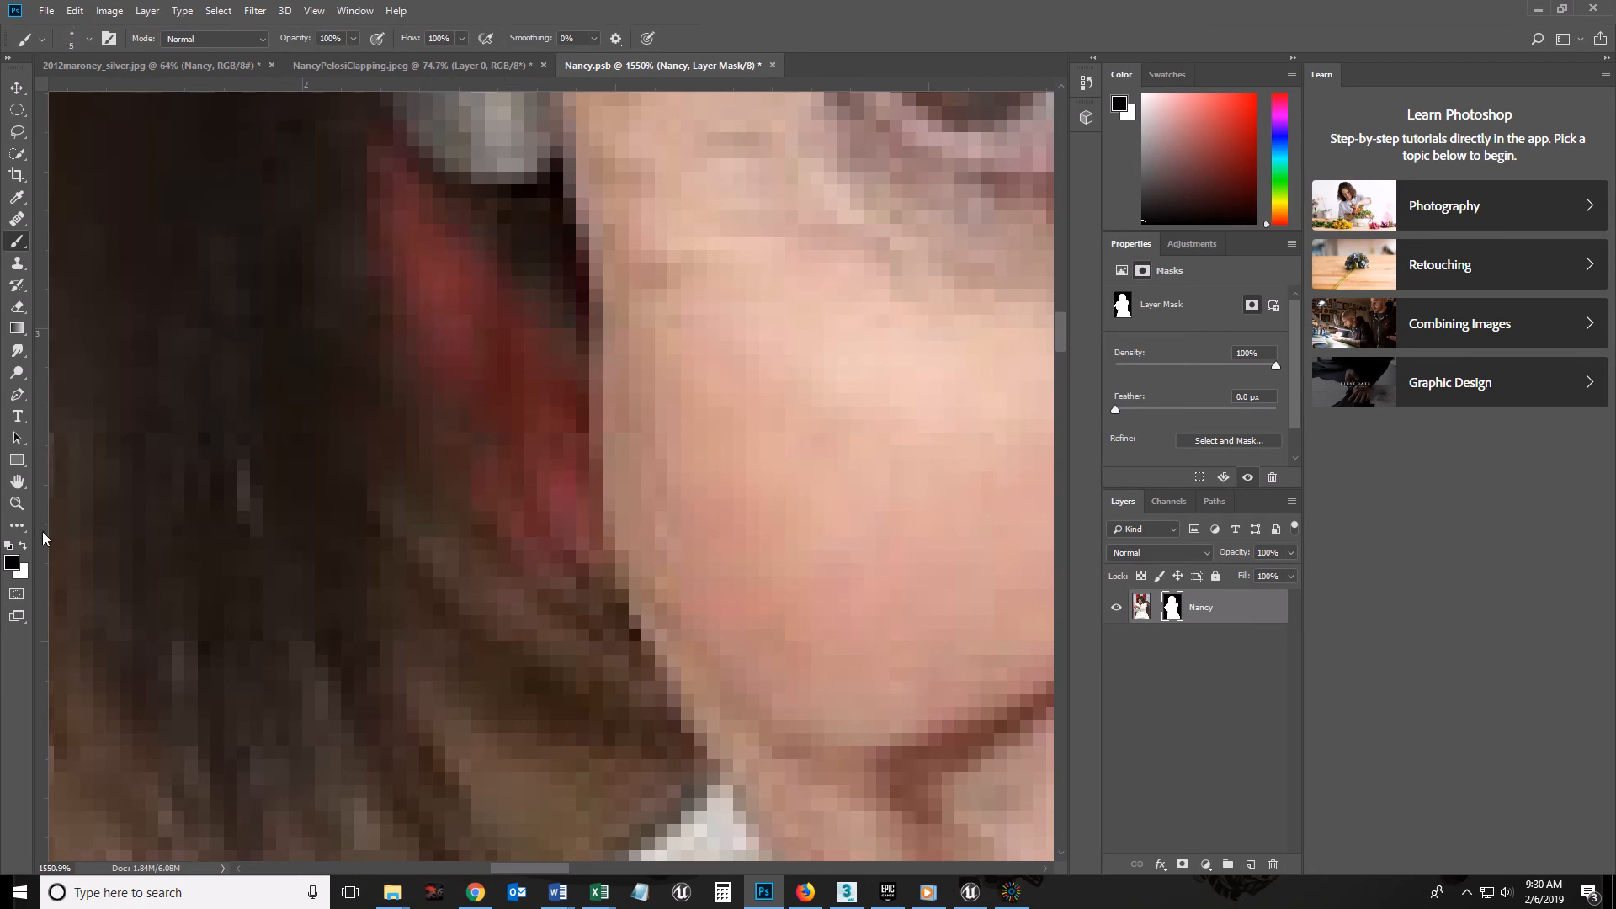
mouse_move(408, 240)
mouse_down()
mouse_move(518, 429)
mouse_move(502, 357)
mouse_move(547, 530)
mouse_move(396, 210)
mouse_move(403, 299)
mouse_up()
Mask out the red fringe along the hair's outer edge on the earring side with a soft 15-pixel black brush.
key(z)
mouse_move(471, 379)
mouse_down()
mouse_move(335, 425)
mouse_move(415, 437)
mouse_move(627, 388)
mouse_move(466, 646)
mouse_move(451, 705)
mouse_up()
key(b)
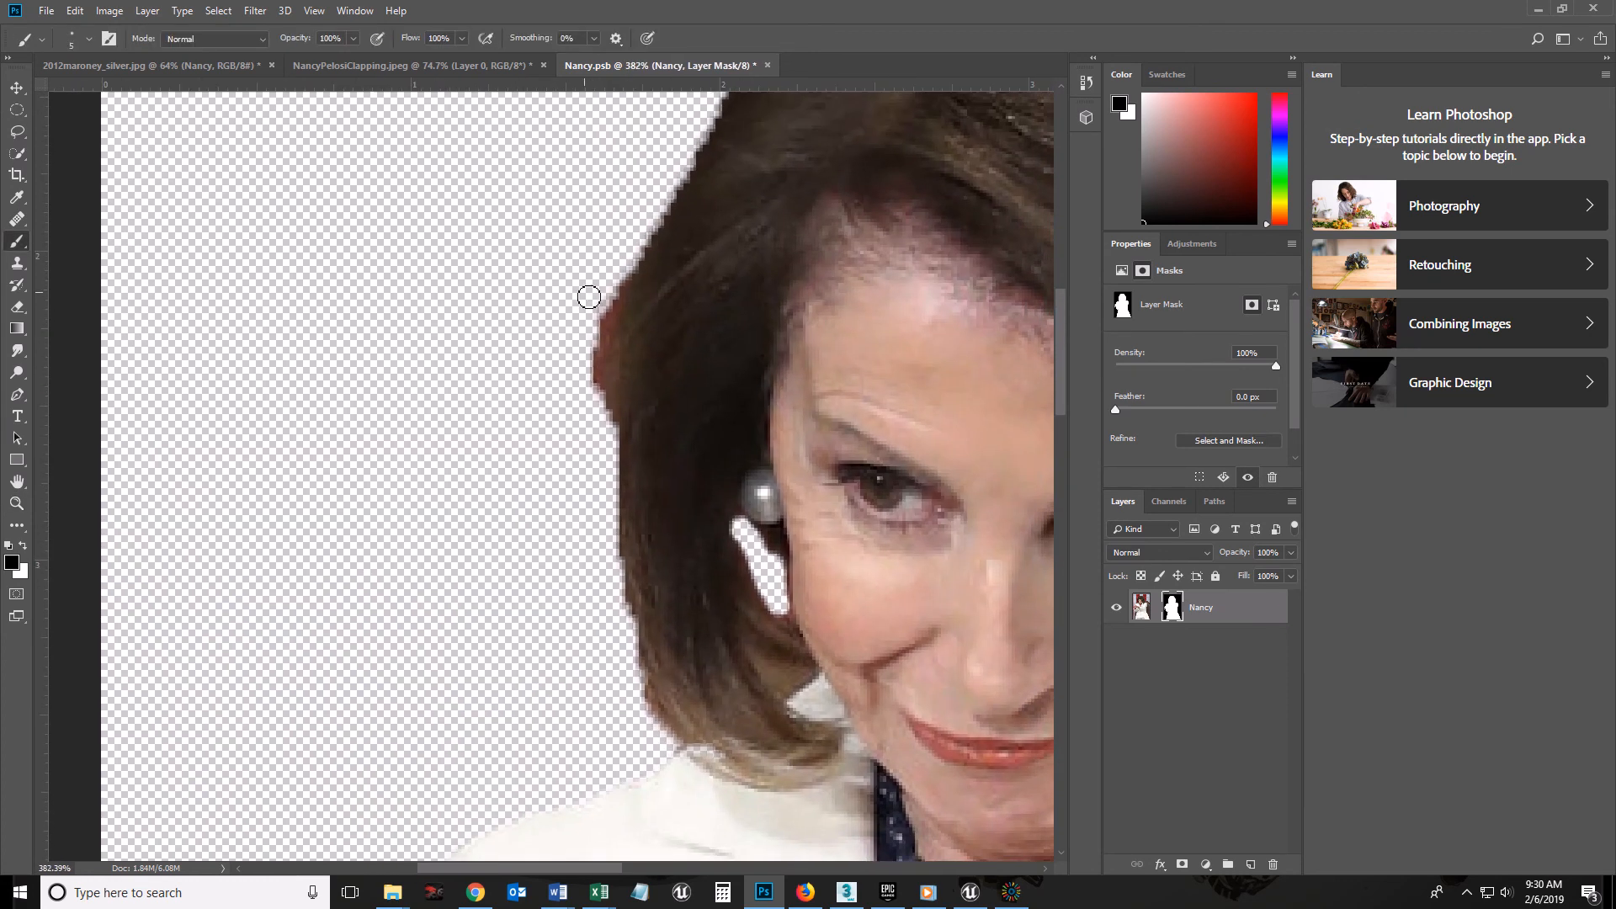
mouse_move(567, 298)
alt+mouse_down()
mouse_move(552, 361)
mouse_move(517, 286)
mouse_move(658, 300)
mouse_move(558, 305)
mouse_move(567, 219)
mouse_move(544, 129)
mouse_move(557, 6)
alt+mouse_up()
key(bracketleft)
key(bracketleft)
key(bracketleft)
mouse_move(559, 311)
mouse_down()
mouse_move(540, 381)
mouse_move(568, 256)
mouse_move(553, 382)
mouse_move(585, 275)
mouse_move(574, 405)
mouse_move(577, 350)
mouse_up()
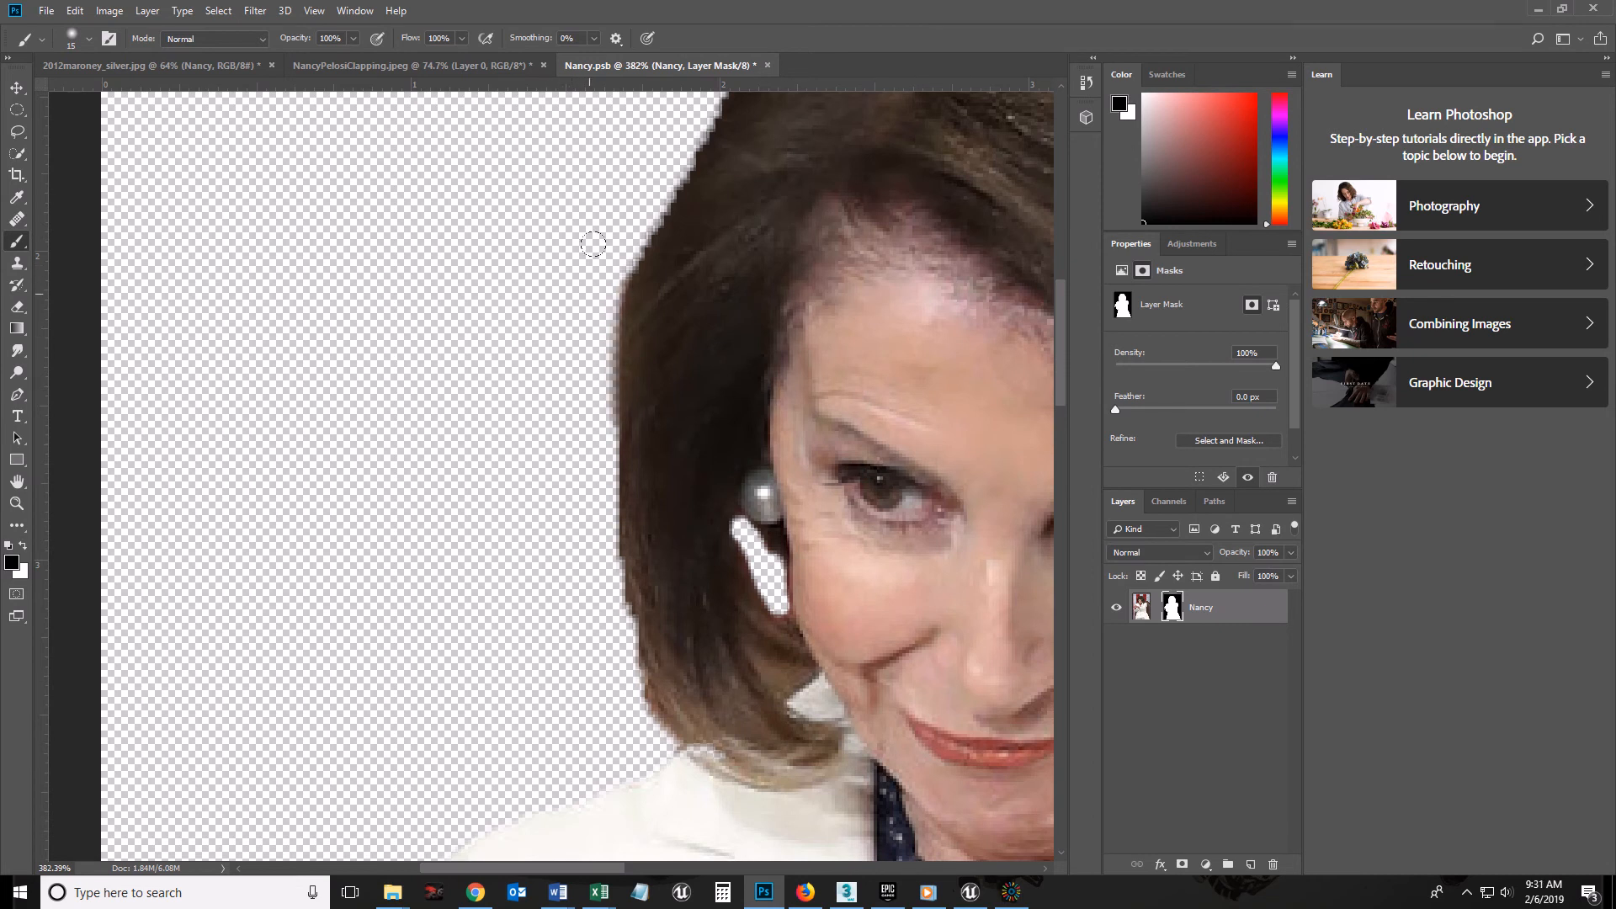
Save and close the Nancy Smart Object's contents to update the composite.
scroll(657, 482, down, 6)
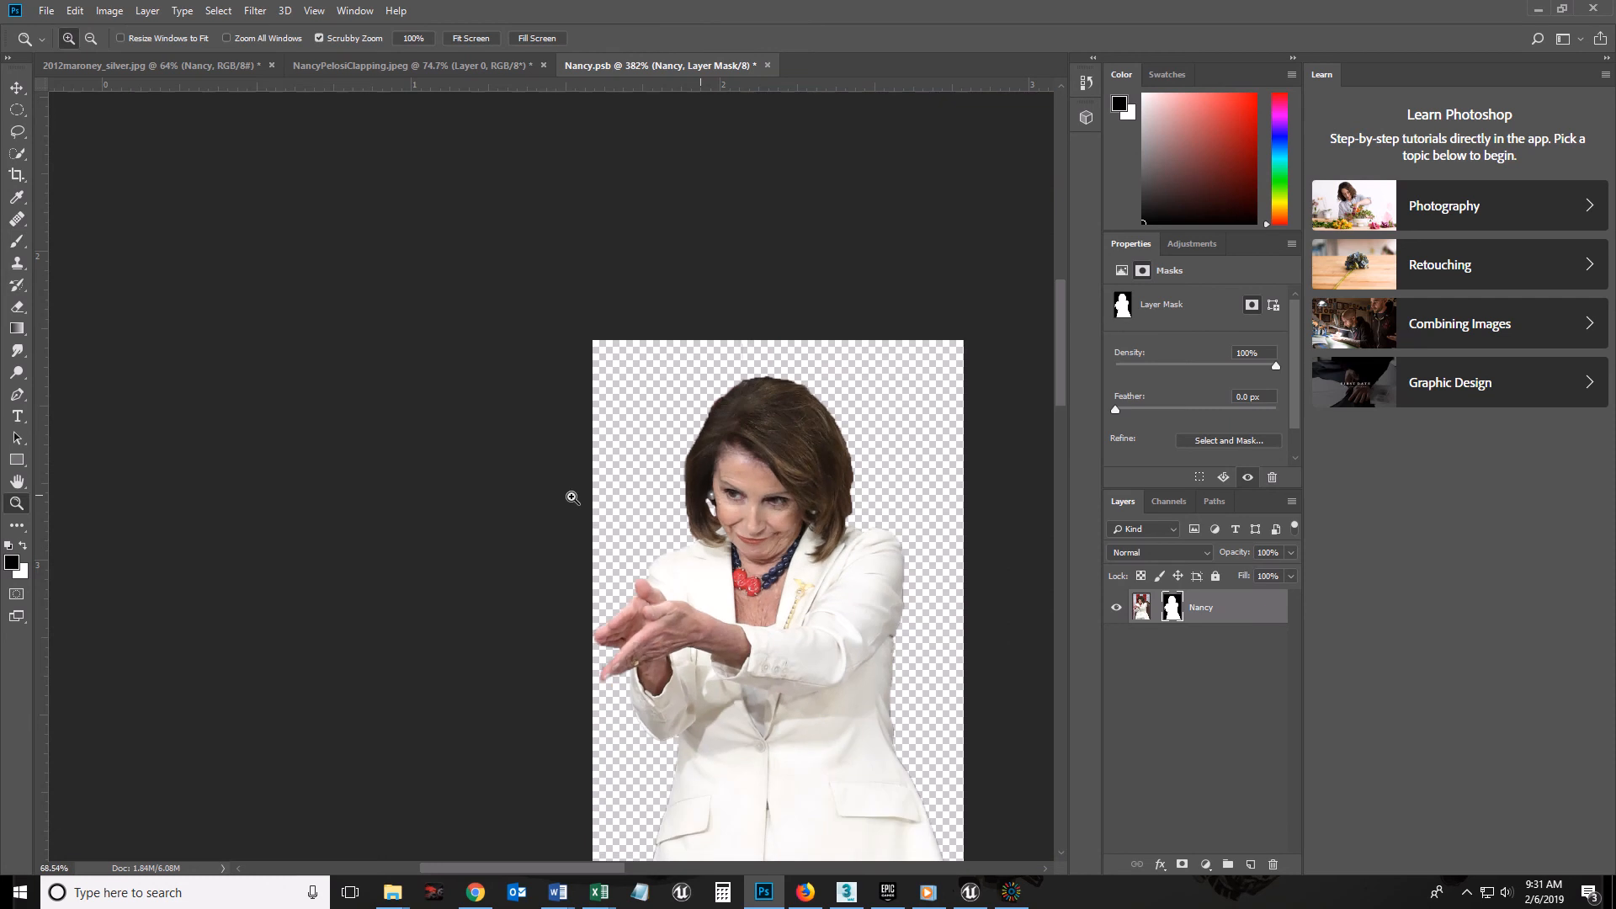
click(768, 65)
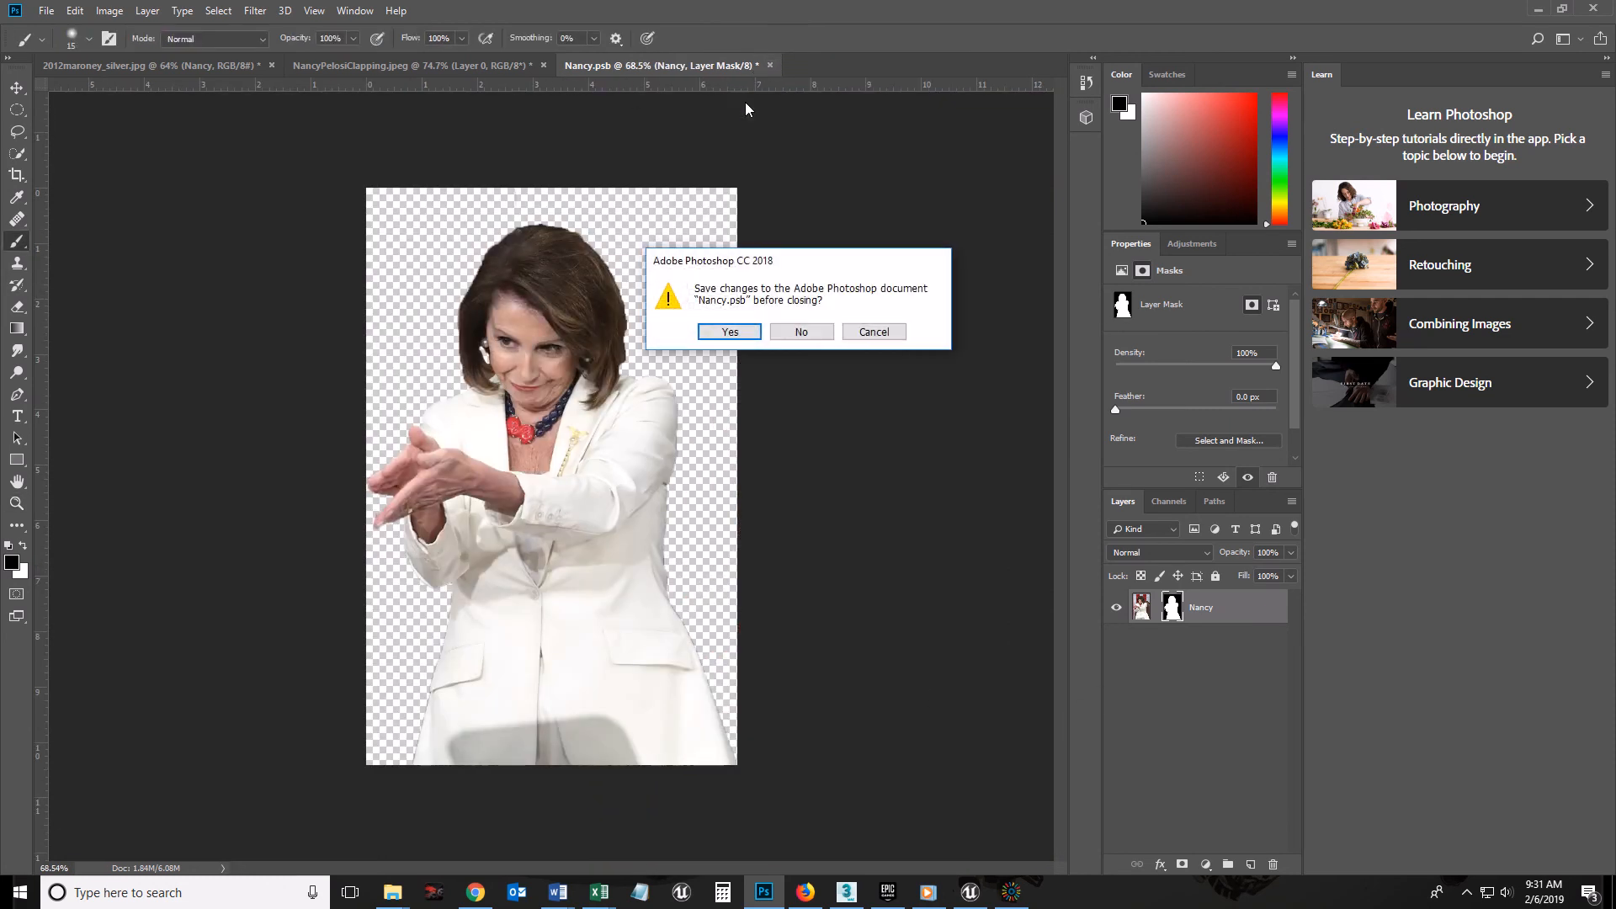
click(717, 336)
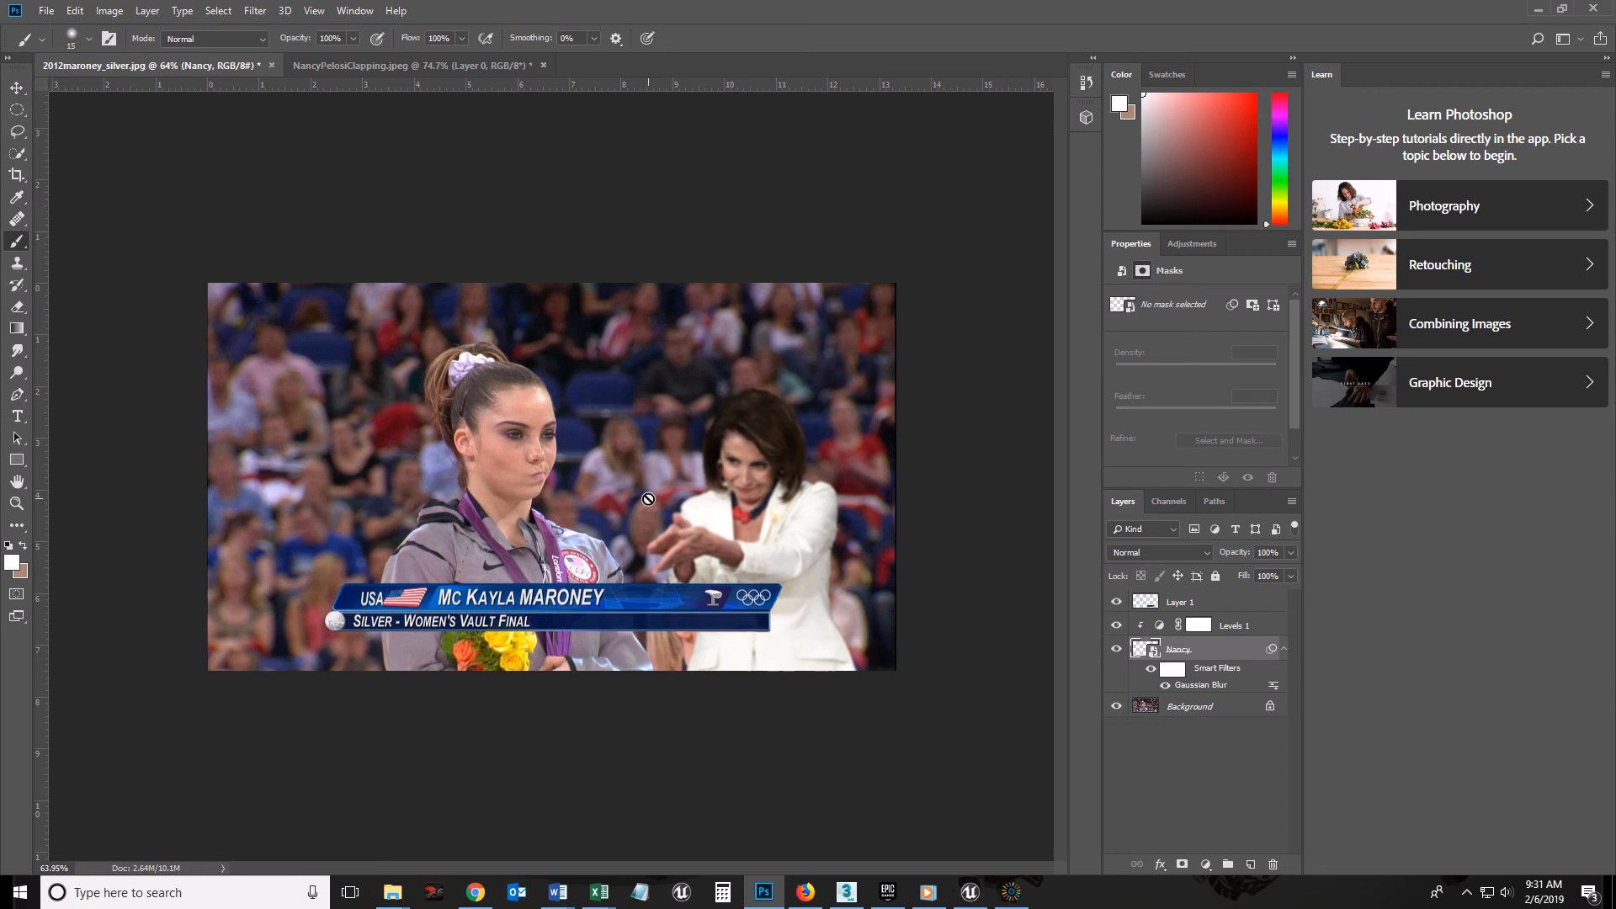
Try enlarging the Nancy Smart Object to about 9.1 by 14.1 inches with Free Transform, then undo the transform.
key(ctrl+t)
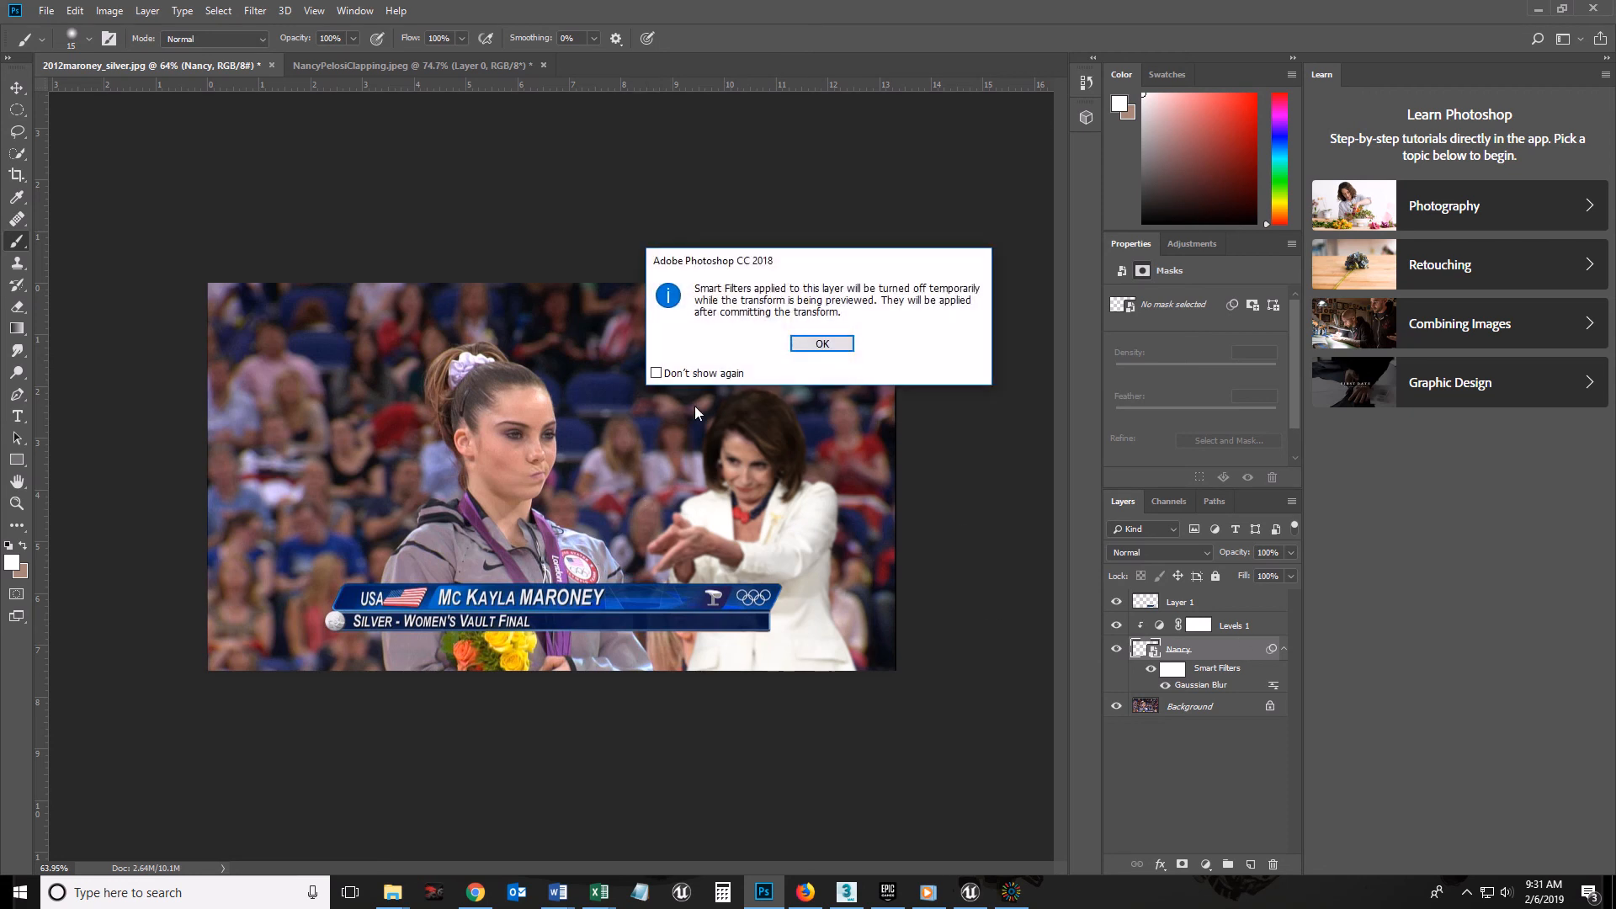
click(823, 344)
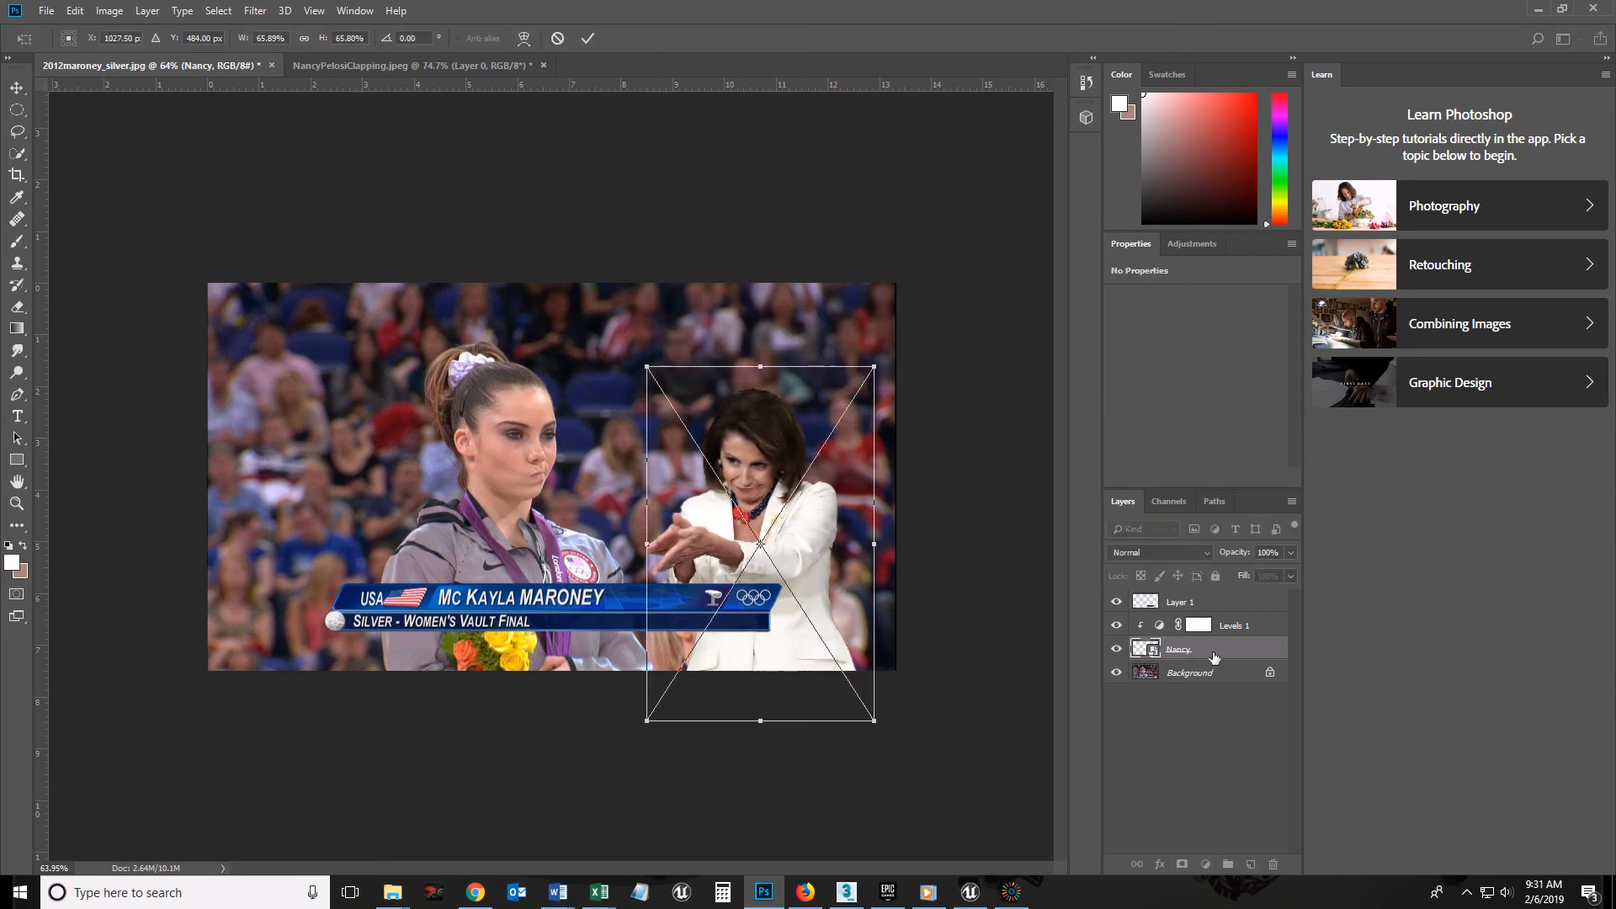
drag(647, 370, 279, 112)
drag(596, 303, 630, 608)
key(Return)
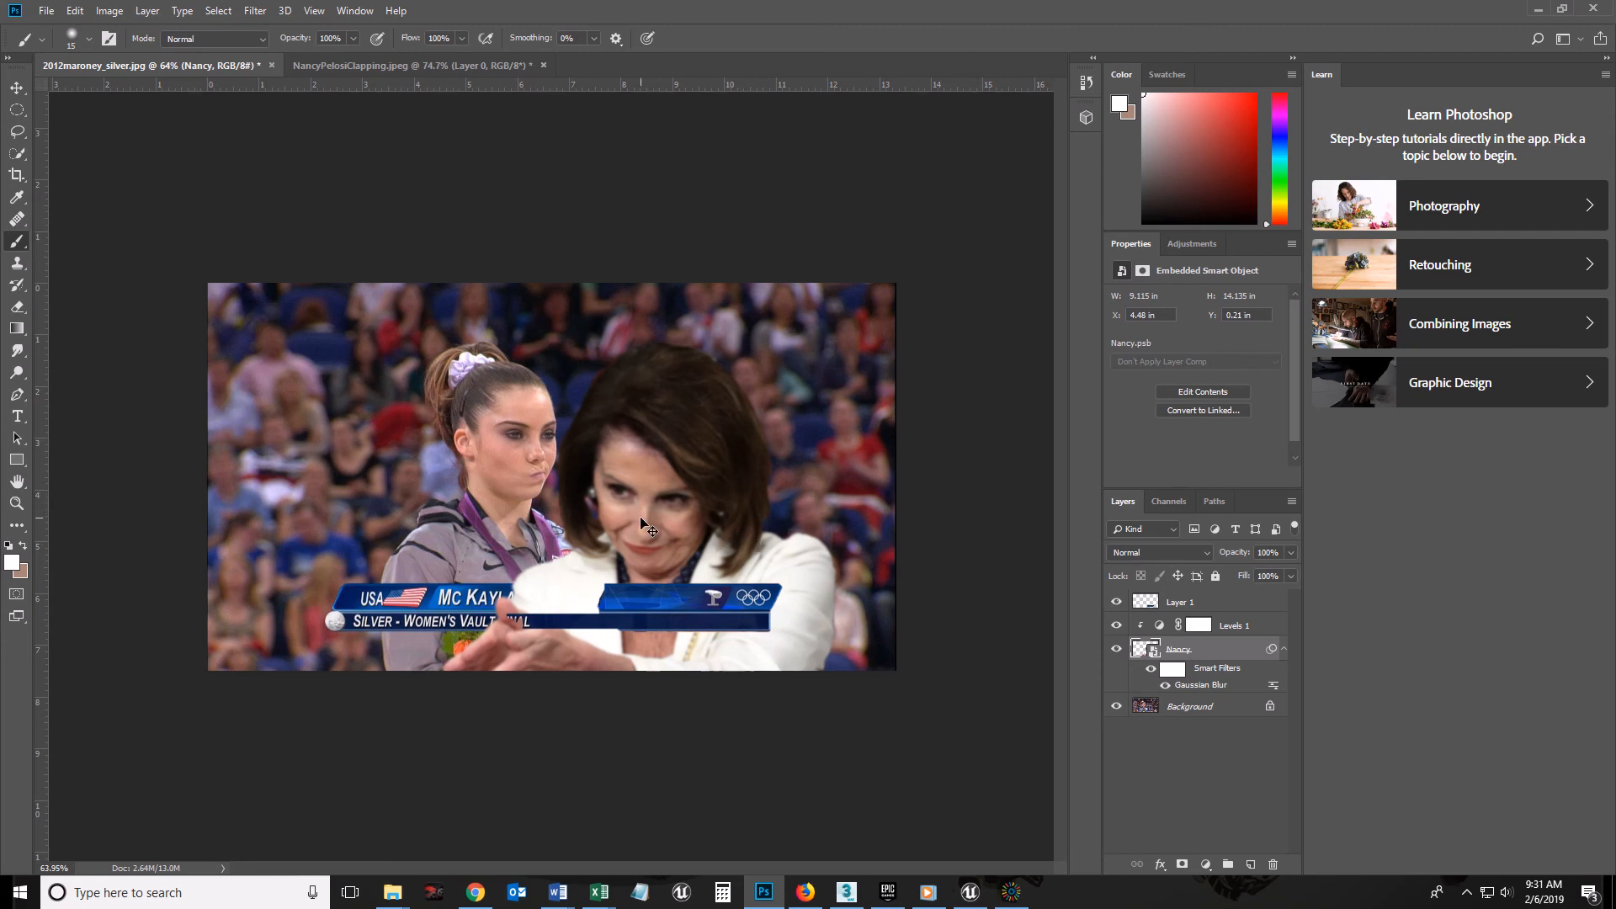
key(ctrl+z)
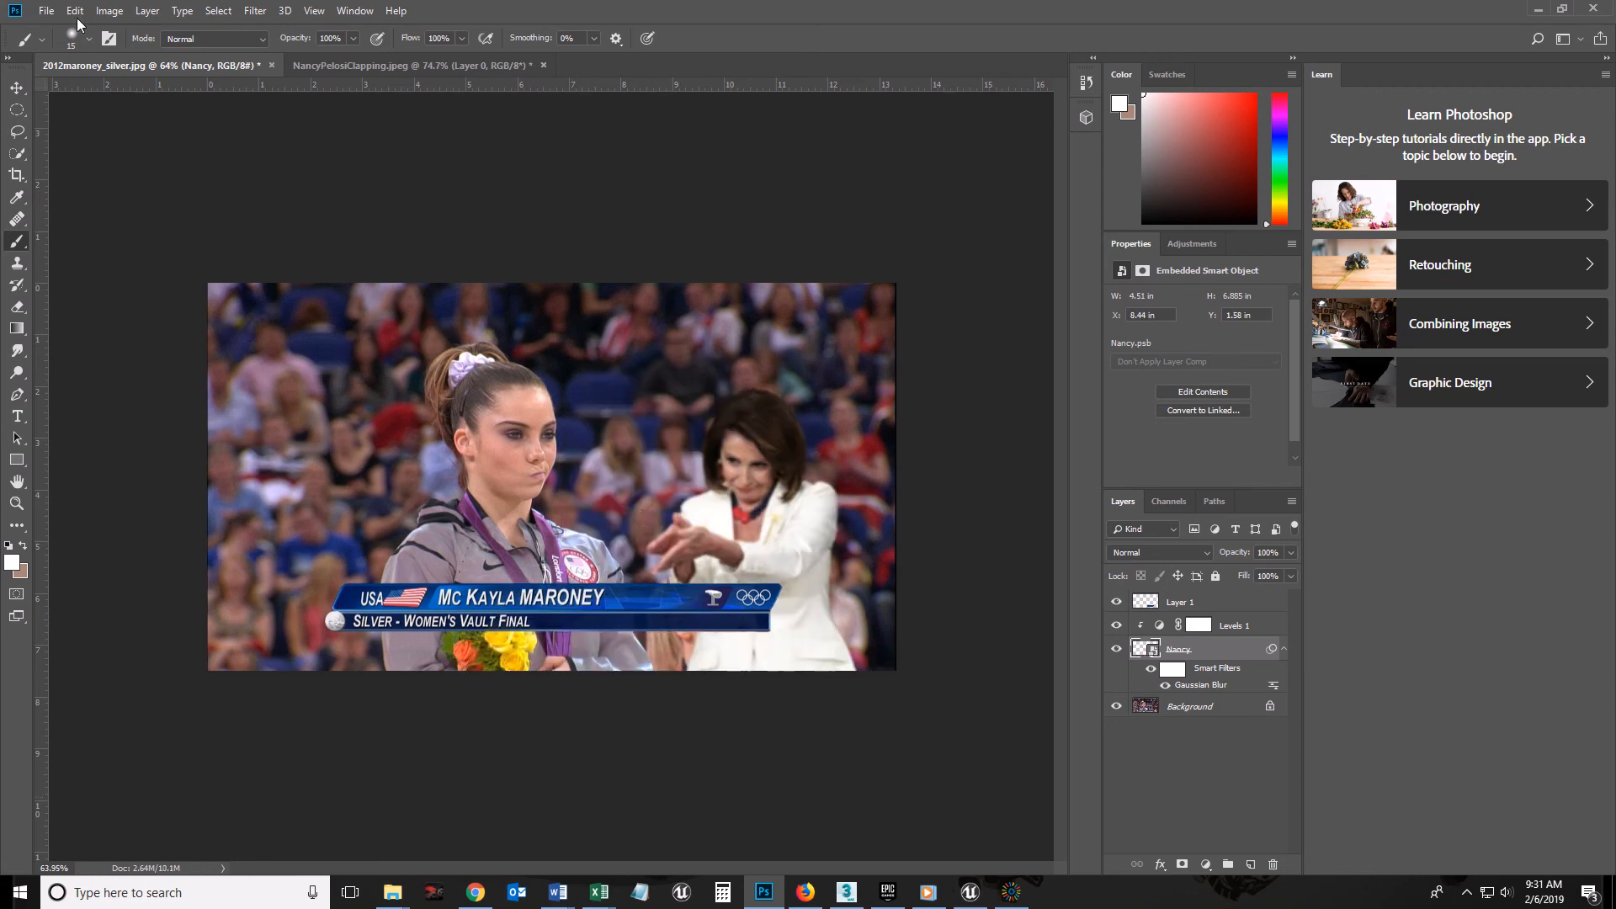
Save the layered composite as a Photoshop file named Meme in the MEMETIME folder, accepting the format options.
click(48, 12)
click(76, 209)
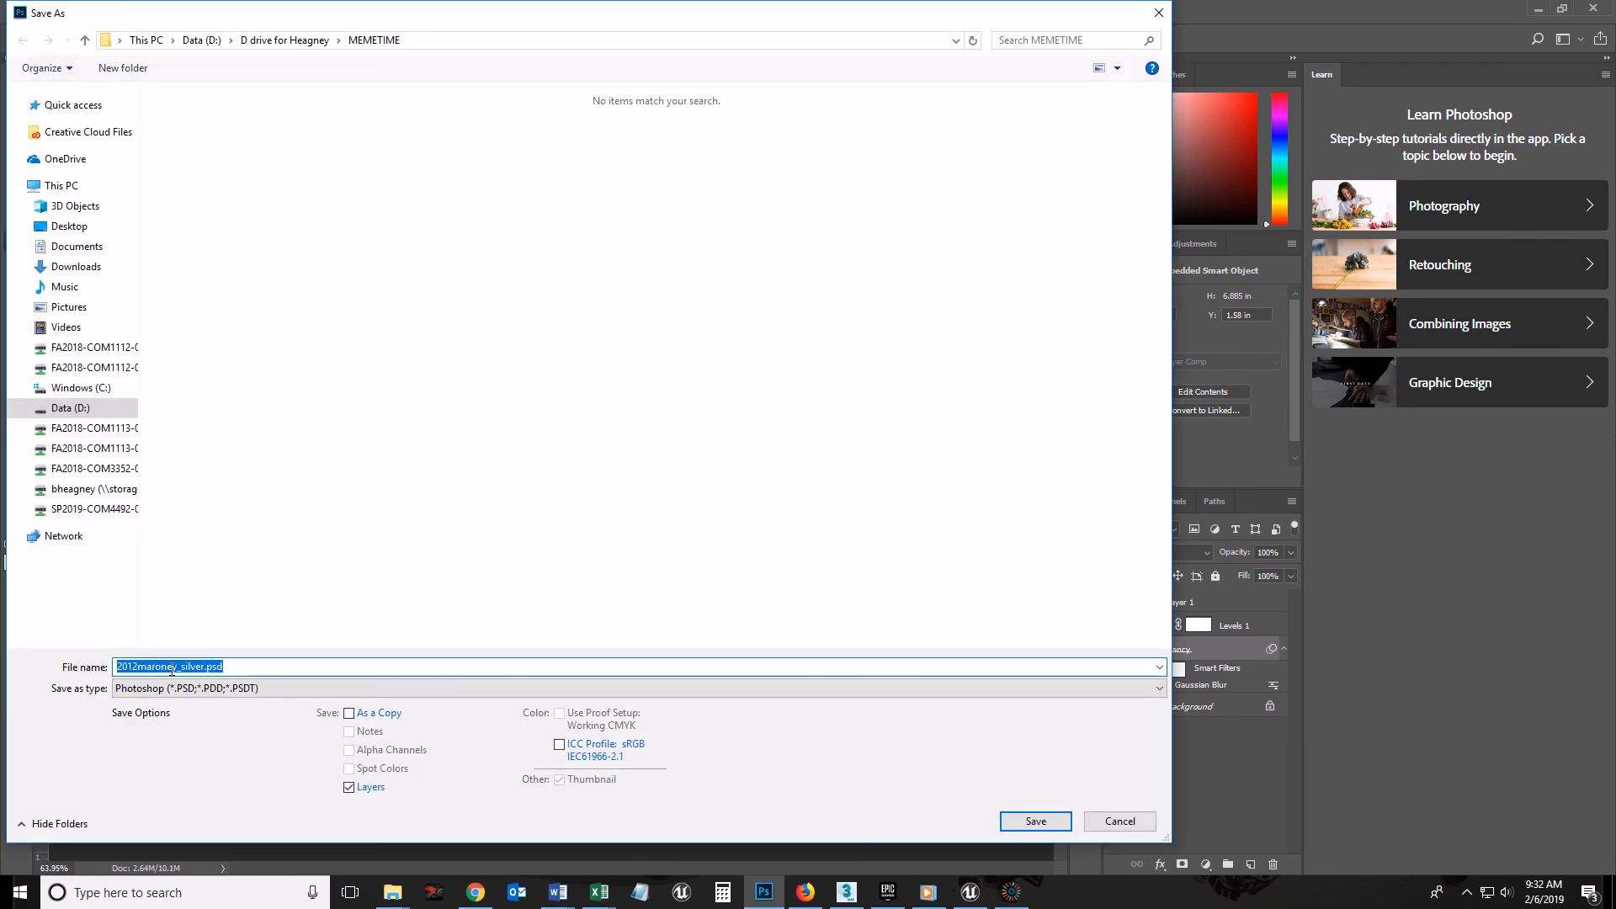
text(Meme)
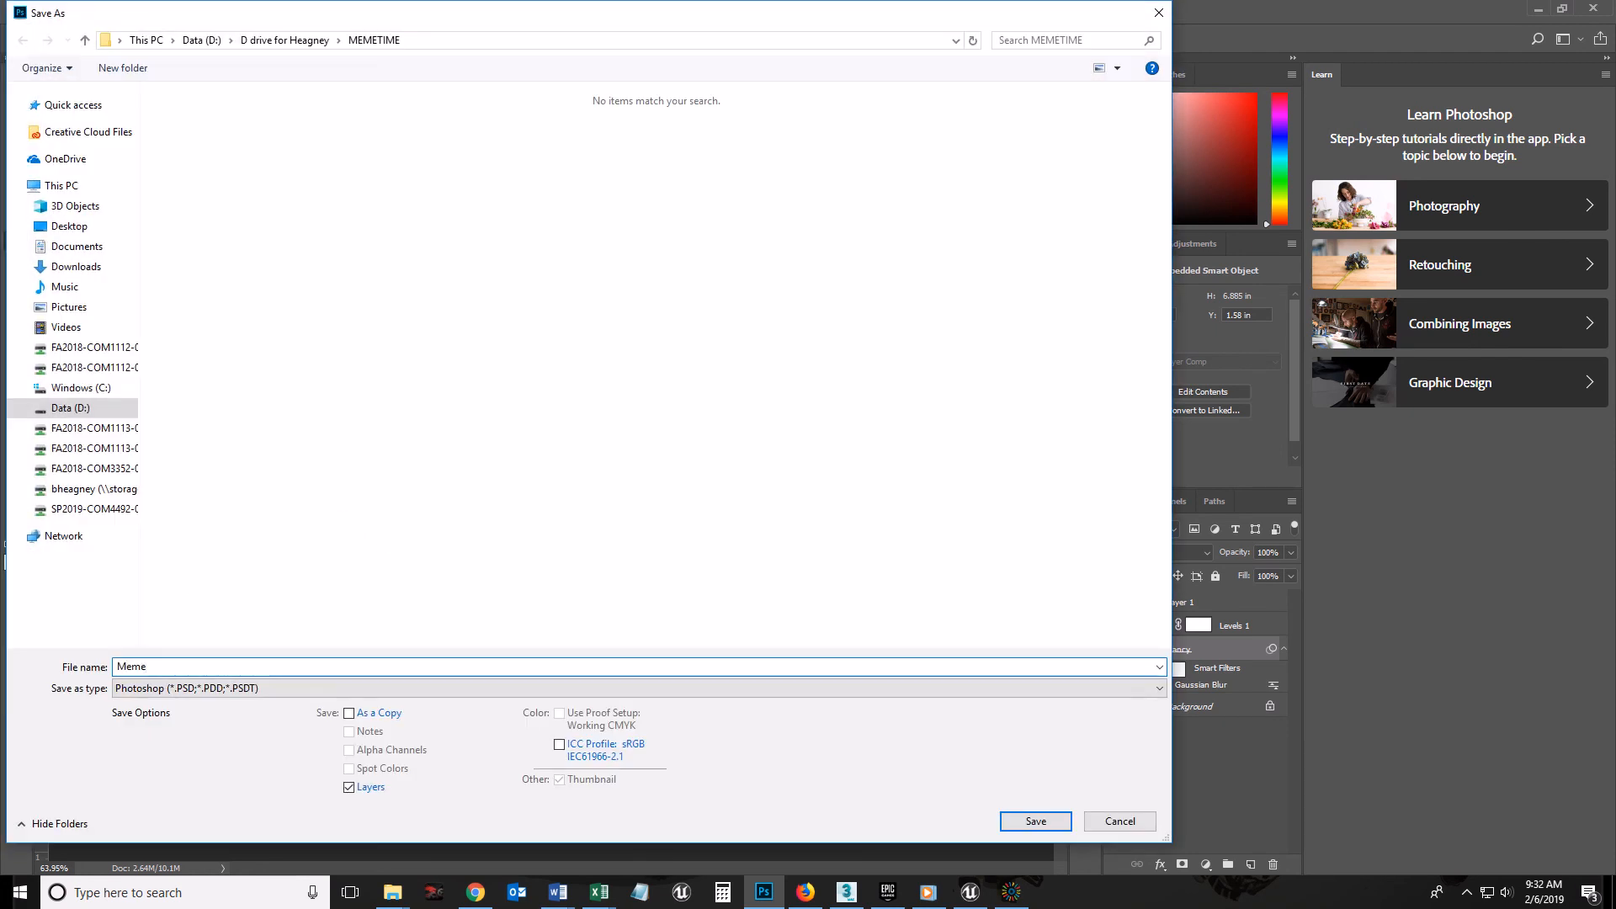
key(Return)
click(994, 252)
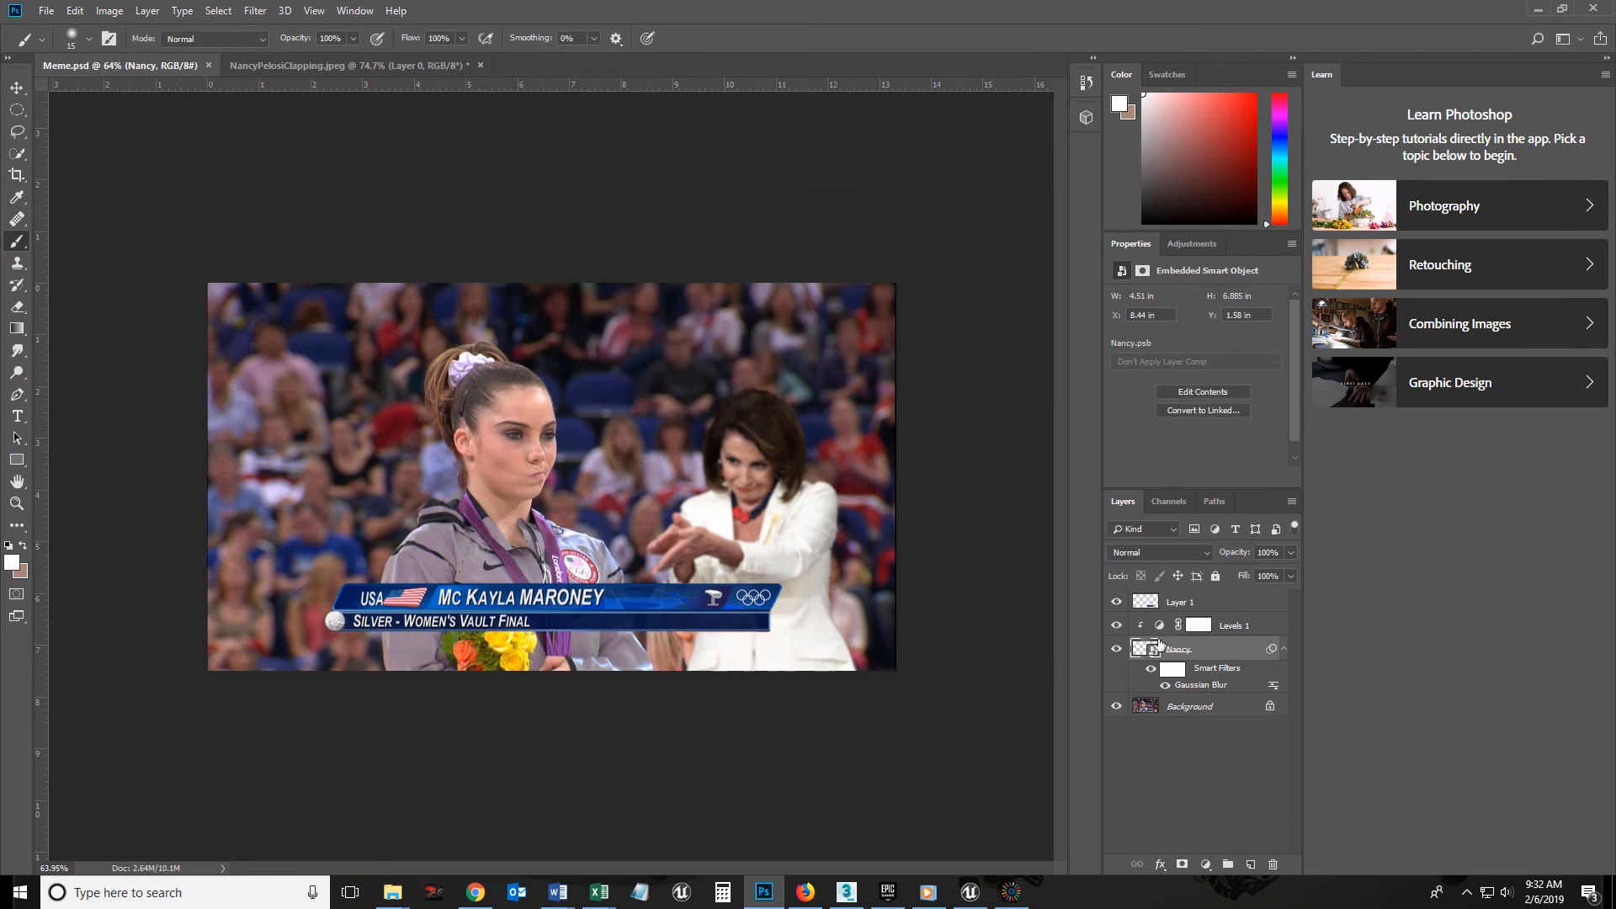